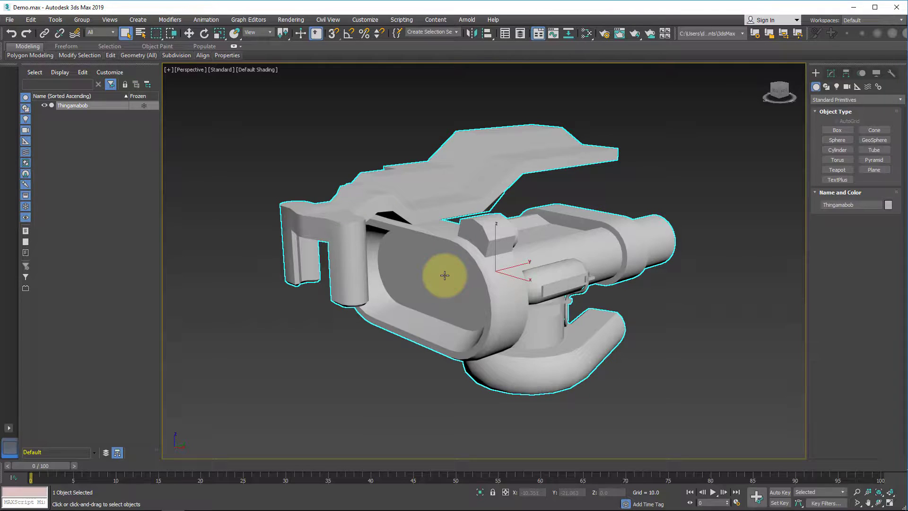
- Add an Unwrap UVW modifier to the Thingamabob object, open its UV editor and enlarge the editor window
{"action": "left_click", "coordinate": [831, 73]}
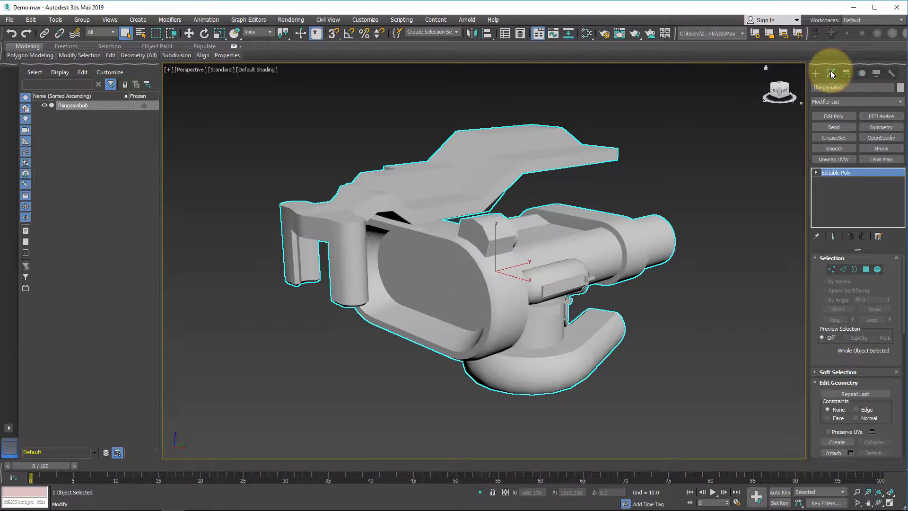
{"action": "left_click", "coordinate": [834, 159]}
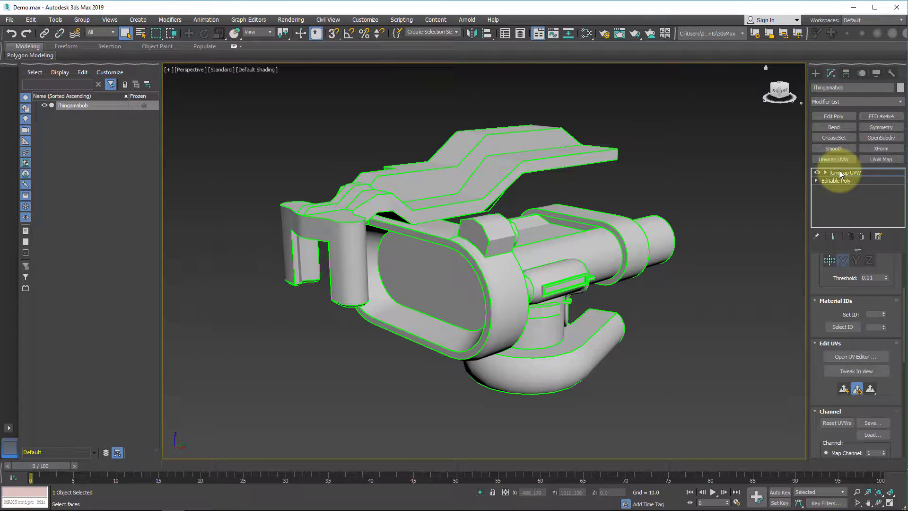
{"action": "left_click", "coordinate": [855, 355]}
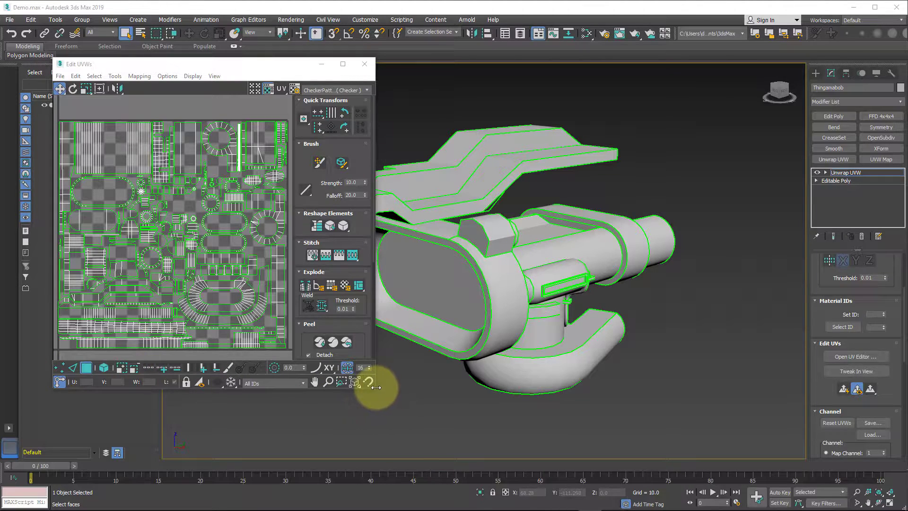
{"action": "left_click_drag", "start_coordinate": [375, 388], "coordinate": [444, 448]}
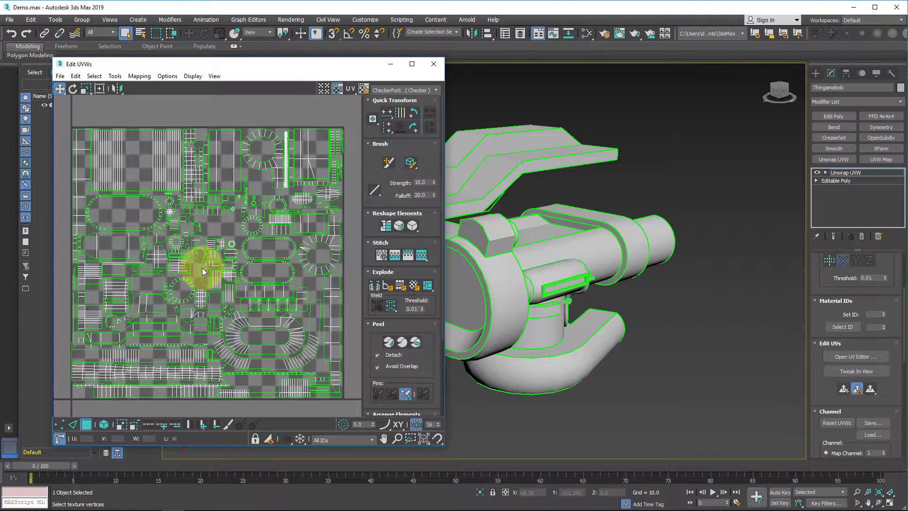
- Examine the UV layout by panning across it and zooming in and out, including smooth zooming
{"action": "mouse_move", "coordinate": [202, 267]}
{"action": "middle_mouse_down"}
{"action": "mouse_move", "coordinate": [197, 237]}
{"action": "mouse_move", "coordinate": [196, 263]}
{"action": "mouse_move", "coordinate": [216, 268]}
{"action": "mouse_move", "coordinate": [203, 257]}
{"action": "middle_mouse_up"}
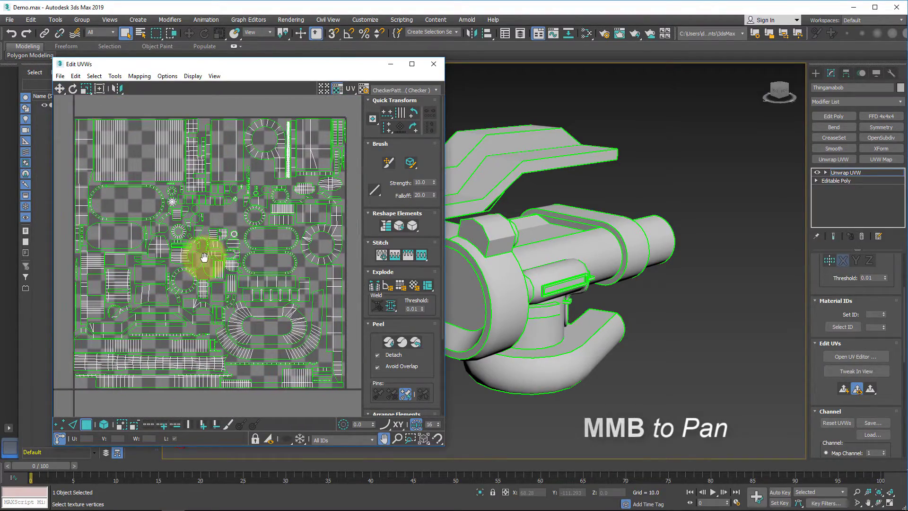
{"action": "scroll", "coordinate": [213, 249], "scroll_direction": "down", "scroll_amount": 2}
{"action": "scroll", "coordinate": [216, 246], "scroll_direction": "up", "scroll_amount": 6}
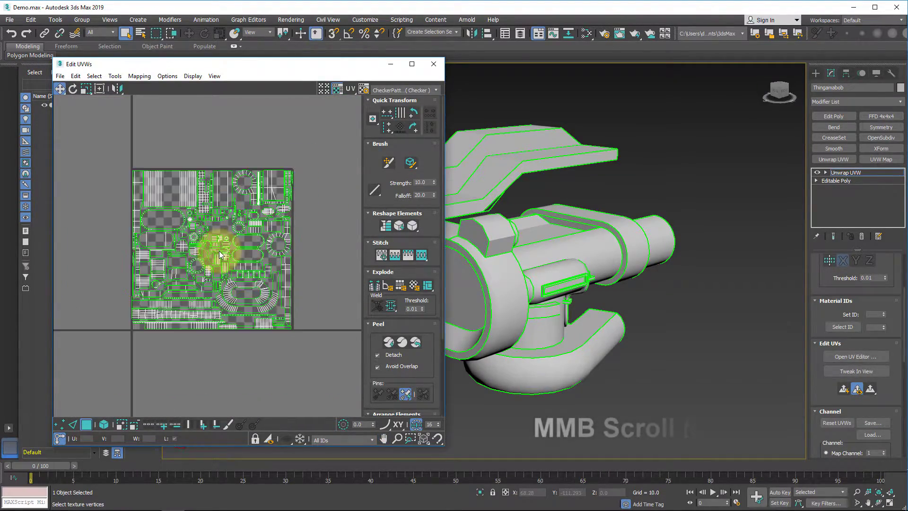
{"action": "scroll", "coordinate": [223, 240], "scroll_direction": "down", "scroll_amount": 7}
{"action": "scroll", "coordinate": [227, 242], "scroll_direction": "up", "scroll_amount": 5}
{"action": "scroll", "coordinate": [234, 244], "scroll_direction": "down", "scroll_amount": 4}
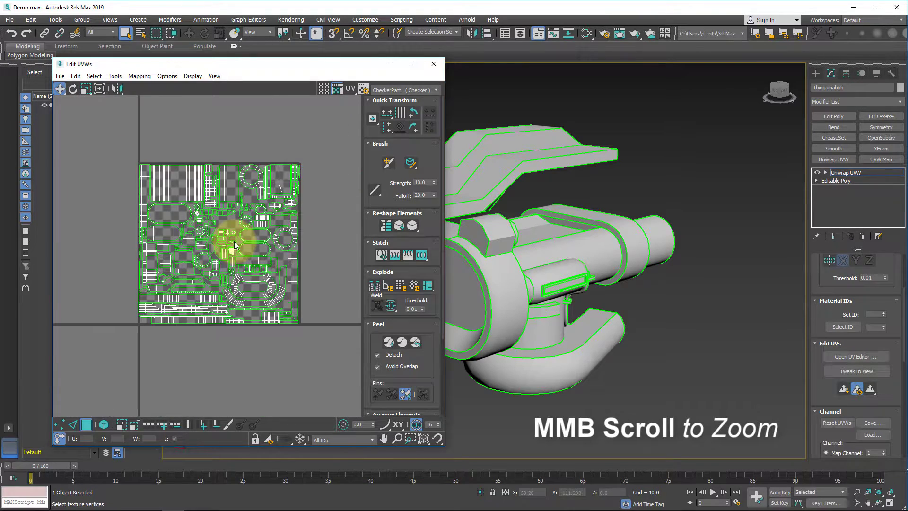
{"action": "scroll", "coordinate": [234, 245], "scroll_direction": "up", "scroll_amount": 4}
{"action": "scroll", "coordinate": [234, 246], "scroll_direction": "down", "scroll_amount": 2}
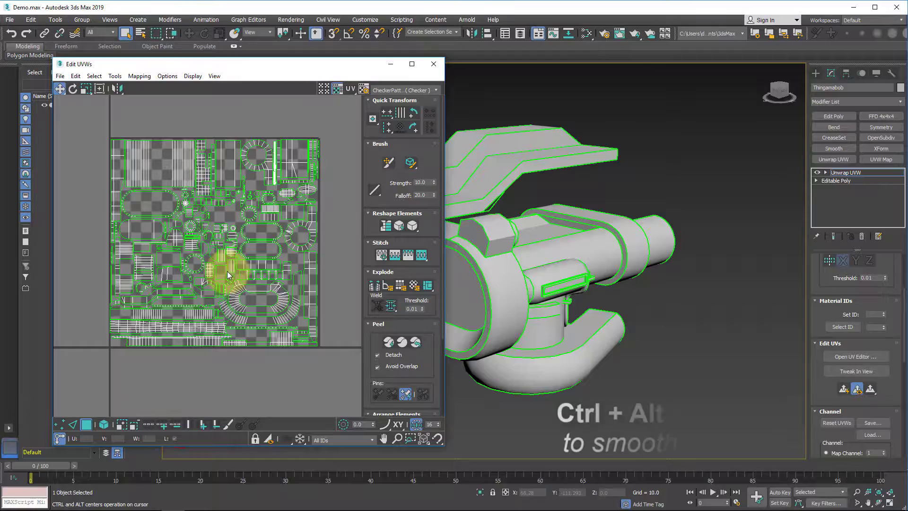
{"action": "mouse_move", "coordinate": [233, 279]}
{"action": "middle_mouse_down", "text": "ctrl+alt"}
{"action": "mouse_move", "coordinate": [223, 228]}
{"action": "mouse_move", "coordinate": [227, 280]}
{"action": "middle_mouse_up", "text": "ctrl+alt"}
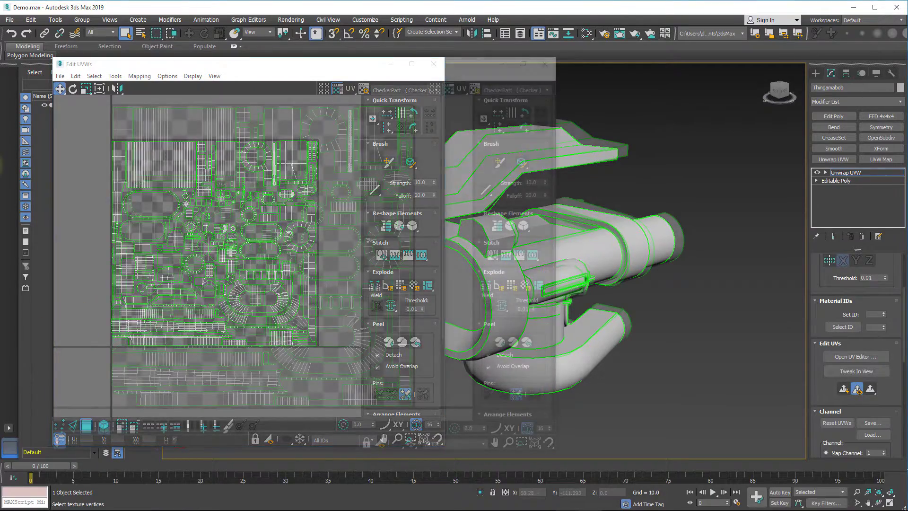
- Select the large striped UV element and fit it in view, then deselect it and fit the whole layout
{"action": "left_click", "coordinate": [149, 124]}
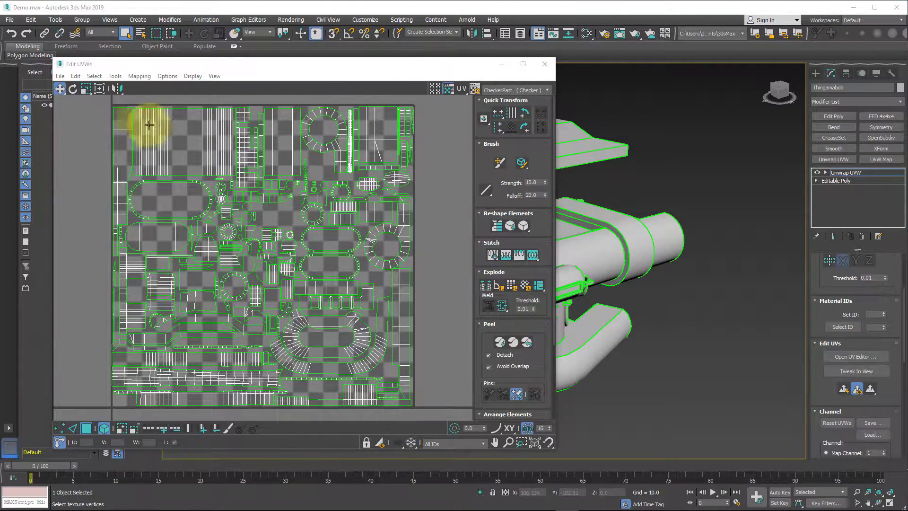
{"action": "left_click", "coordinate": [177, 132]}
{"action": "key", "text": "z"}
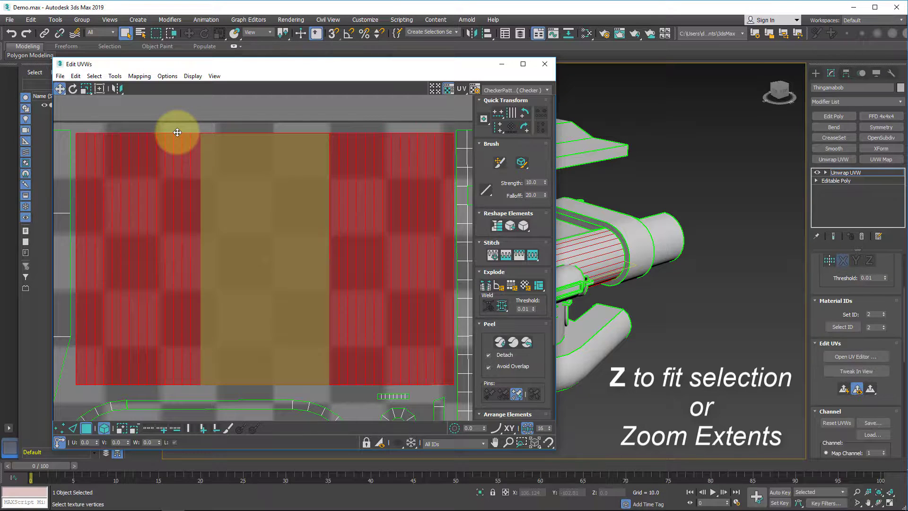
{"action": "left_click", "coordinate": [194, 112]}
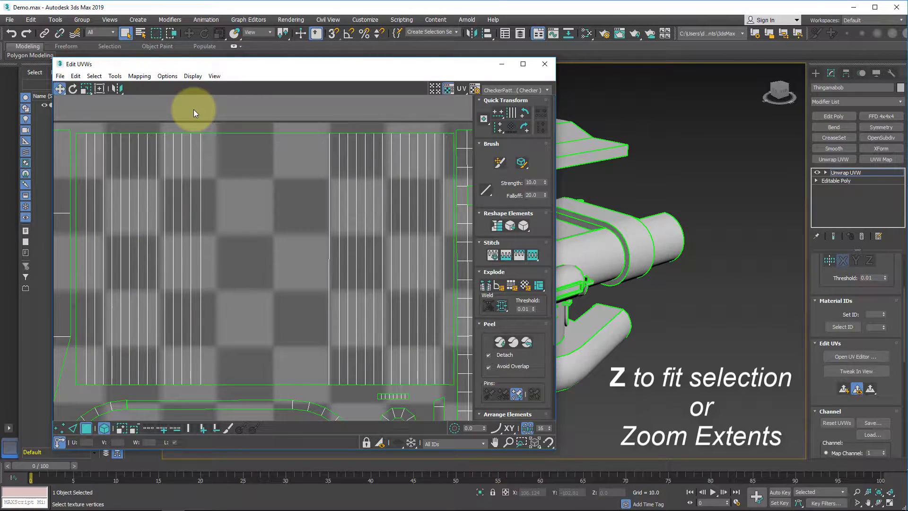
{"action": "key", "text": "z"}
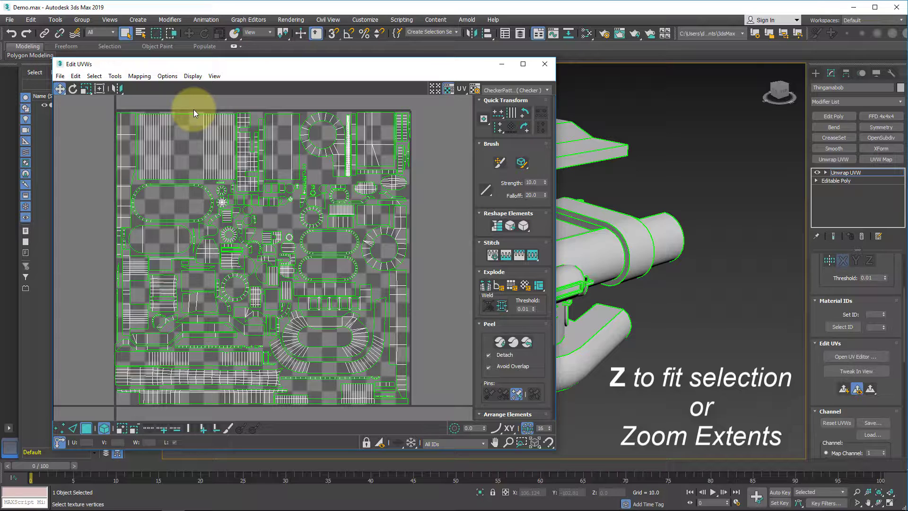
- Try moving a UV element away from its place in the layout, and fit the layout in view
{"action": "scroll", "coordinate": [188, 108], "scroll_direction": "down", "scroll_amount": 4}
{"action": "middle_click_drag", "start_coordinate": [273, 203], "coordinate": [220, 271]}
{"action": "left_click", "coordinate": [150, 207]}
{"action": "left_click_drag", "start_coordinate": [148, 207], "coordinate": [460, 128]}
{"action": "middle_click_drag", "start_coordinate": [316, 178], "coordinate": [406, 158]}
{"action": "left_click", "coordinate": [401, 193]}
{"action": "scroll", "coordinate": [384, 331], "scroll_direction": "up", "scroll_amount": 3}
{"action": "middle_click_drag", "start_coordinate": [339, 337], "coordinate": [416, 371]}
{"action": "key", "text": "z"}
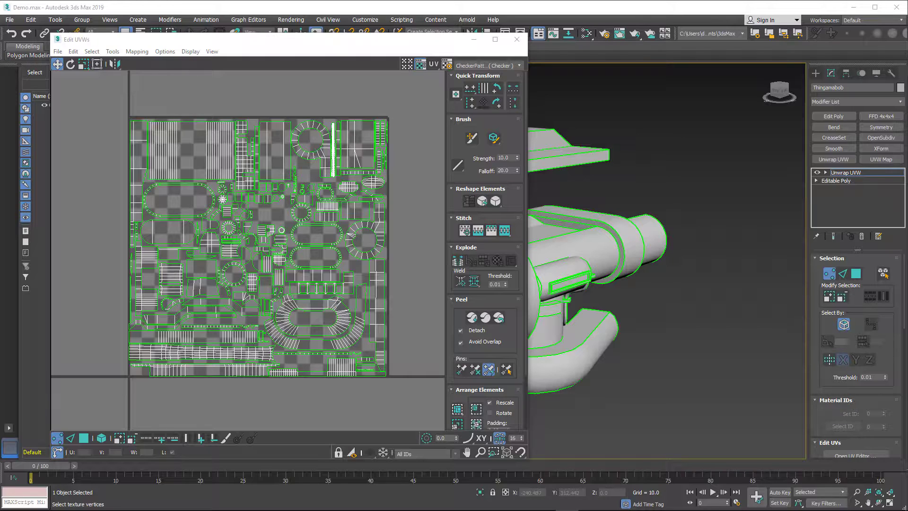
- Look through the available background textures and toggle the checker map and multi-tile display in the UV editor
{"action": "left_click", "coordinate": [503, 66]}
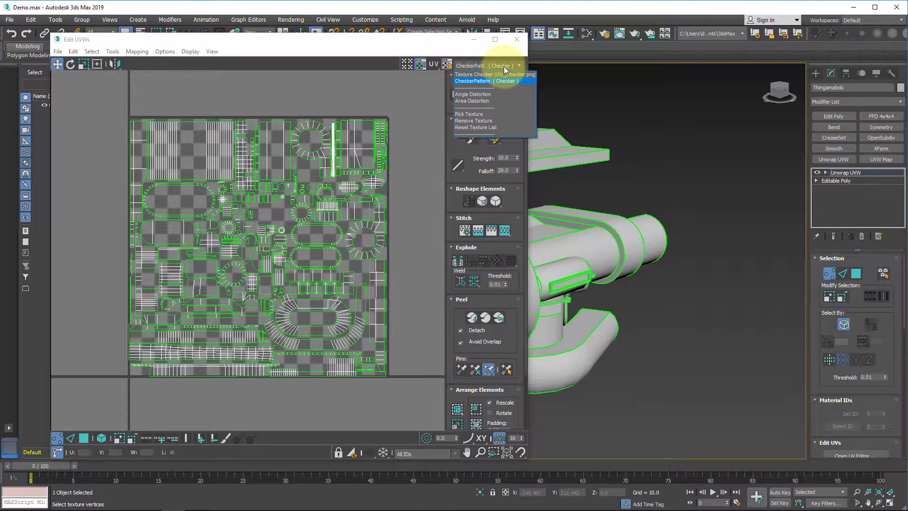
{"action": "left_click", "coordinate": [421, 65]}
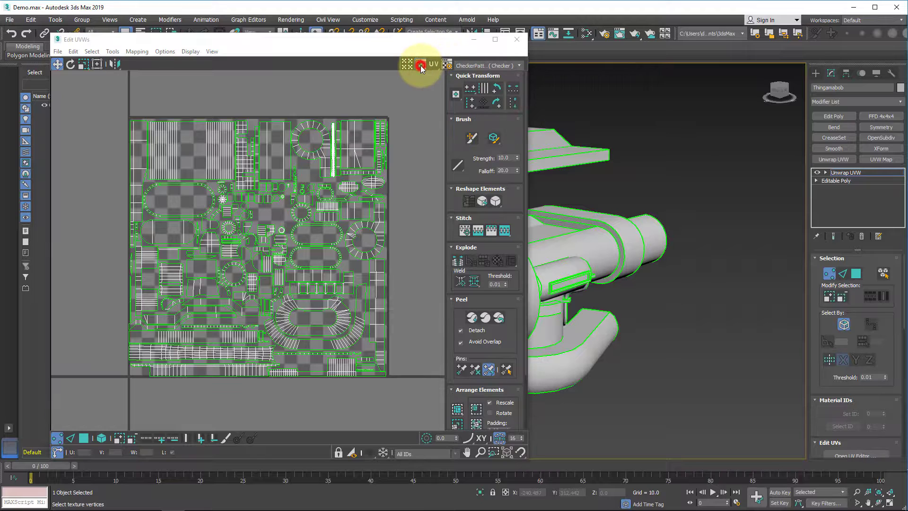
{"action": "left_click", "coordinate": [421, 66]}
{"action": "left_click", "coordinate": [421, 66]}
{"action": "left_click", "coordinate": [406, 65]}
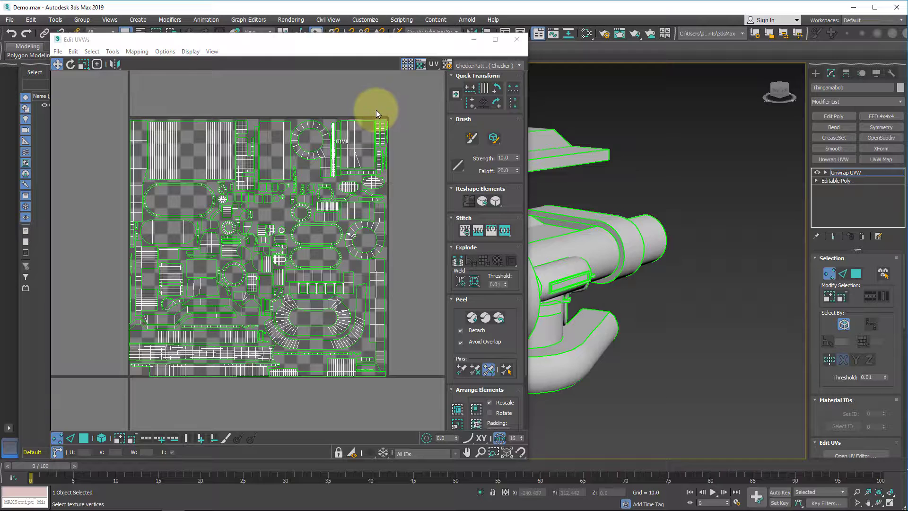
{"action": "mouse_move", "coordinate": [406, 109]}
{"action": "left_mouse_down"}
{"action": "mouse_move", "coordinate": [356, 154]}
{"action": "mouse_move", "coordinate": [399, 126]}
{"action": "left_mouse_up"}
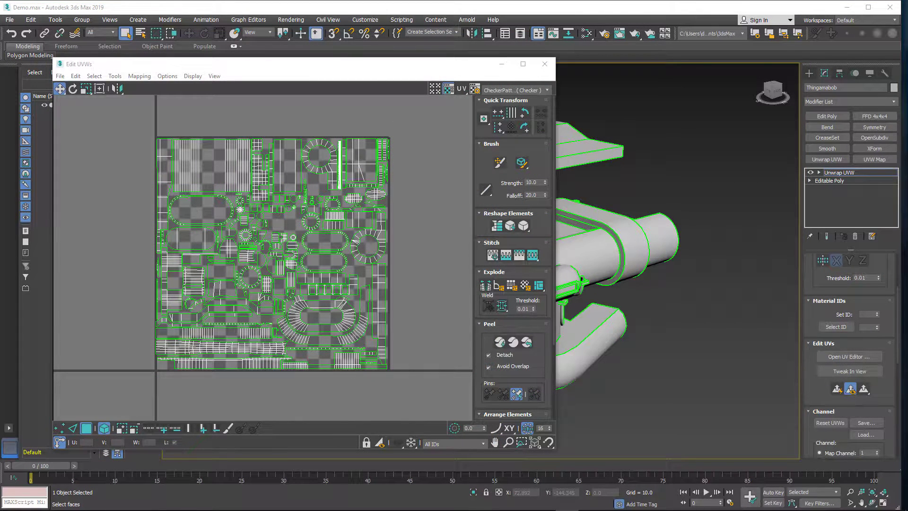
- Turn on Tile Bitmap and set Tiles to 2 in the unwrap options, and accept the settings
{"action": "left_click", "coordinate": [475, 90]}
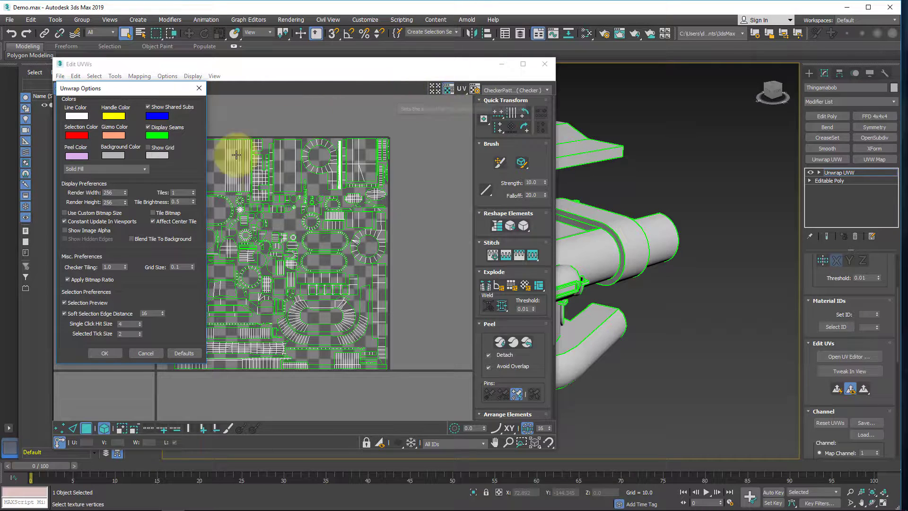
{"action": "left_click", "coordinate": [153, 212]}
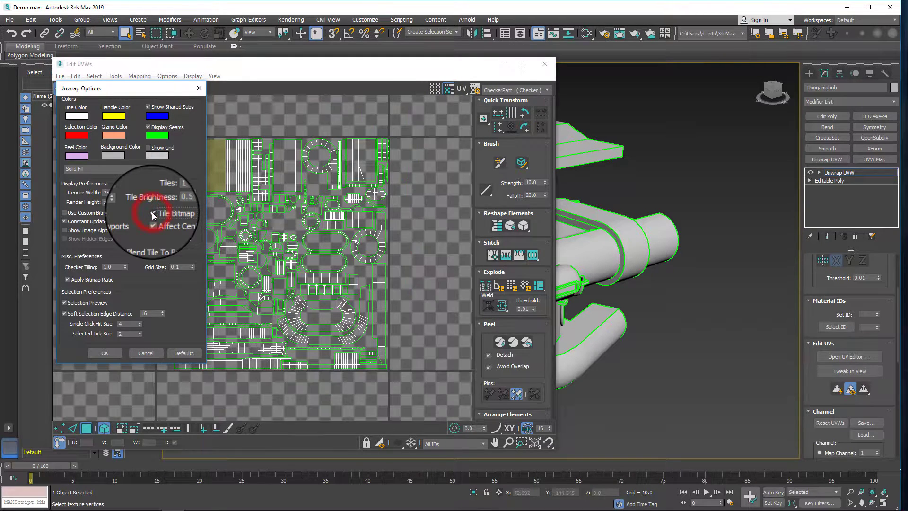
{"action": "middle_click_drag", "start_coordinate": [357, 200], "coordinate": [340, 241]}
{"action": "scroll", "coordinate": [404, 188], "scroll_direction": "down", "scroll_amount": 6}
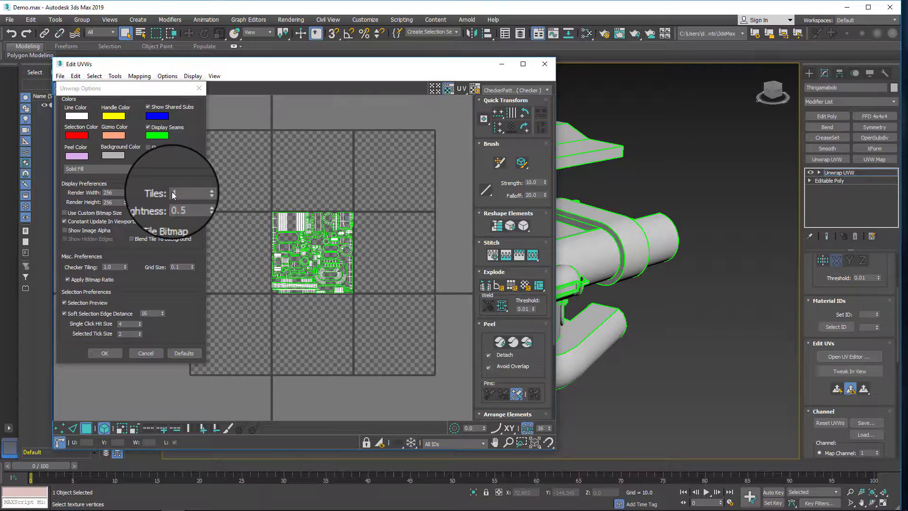
{"action": "left_click", "coordinate": [193, 192]}
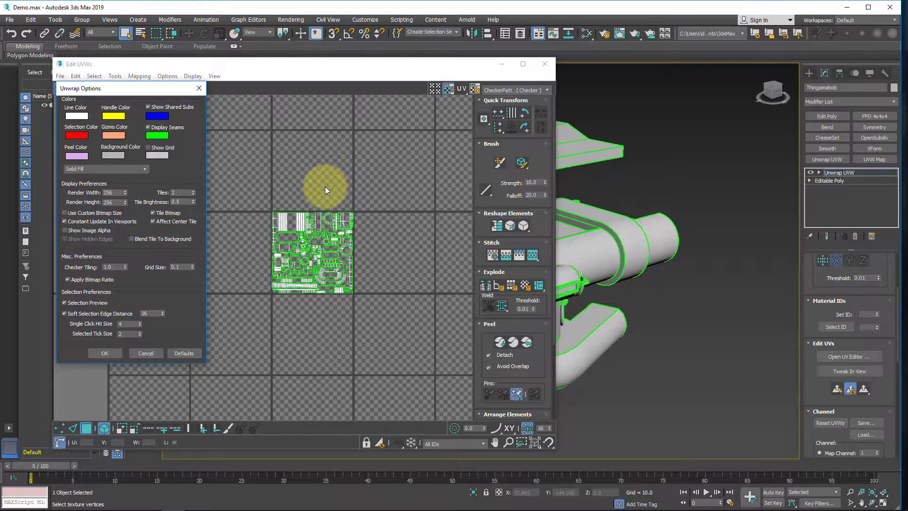
{"action": "left_click", "coordinate": [102, 356]}
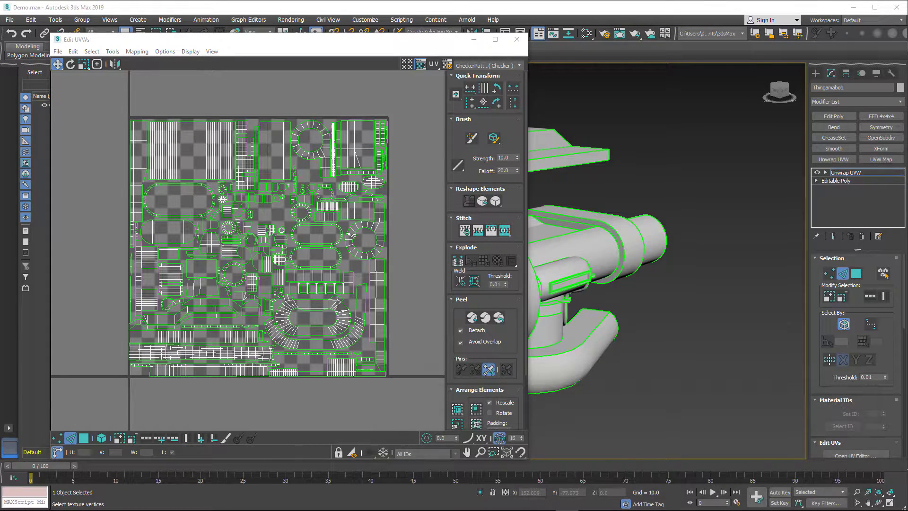
- Select the edges at the upper-right corner of the UV layout to examine their shared edges, then clear the selection
{"action": "left_click_drag", "start_coordinate": [408, 107], "coordinate": [352, 152]}
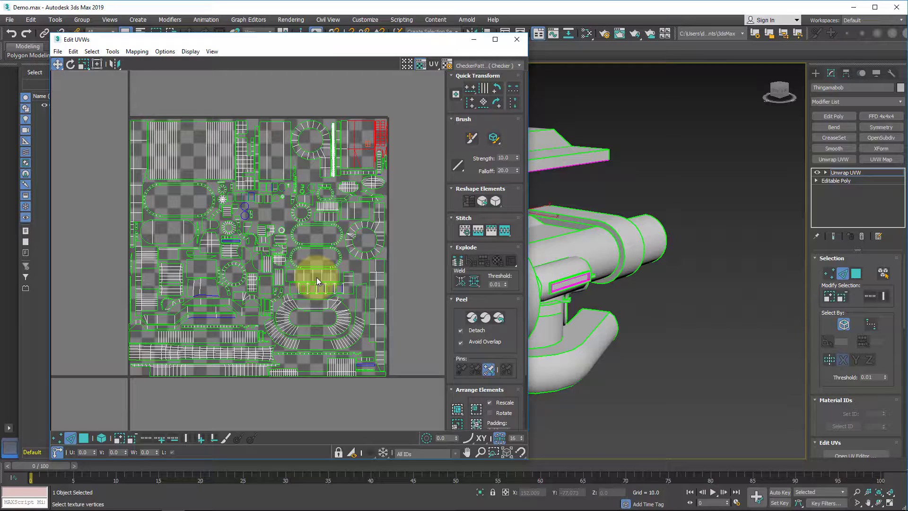
{"action": "left_click", "coordinate": [363, 111]}
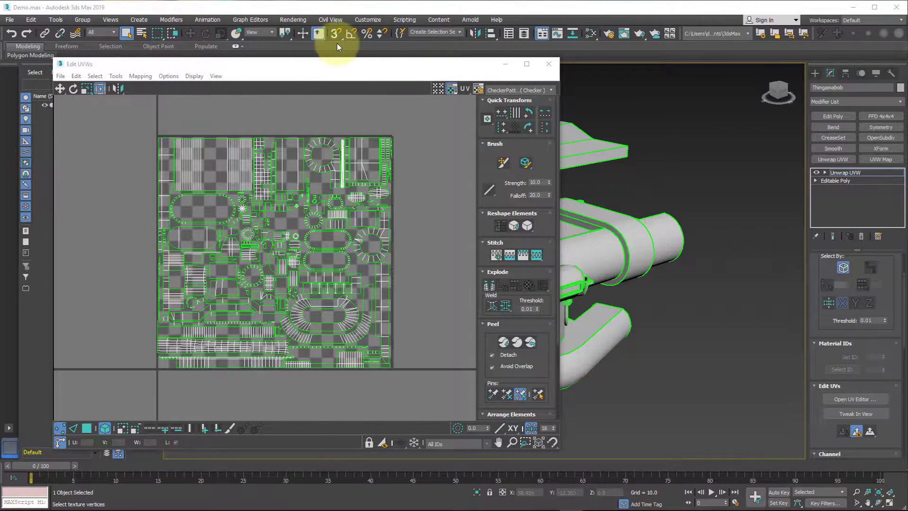
- Open the unwrap options and turn the Display Seams option off and back on
{"action": "left_click", "coordinate": [478, 89]}
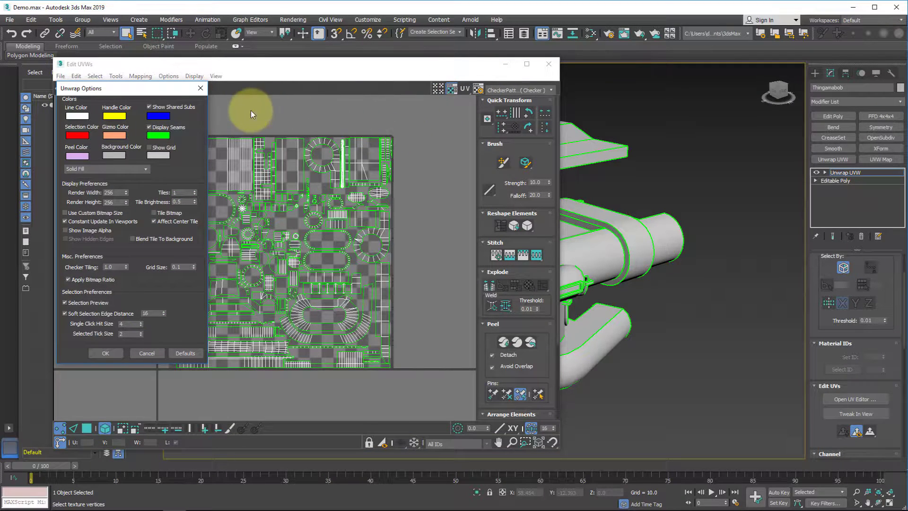
{"action": "left_click", "coordinate": [150, 129]}
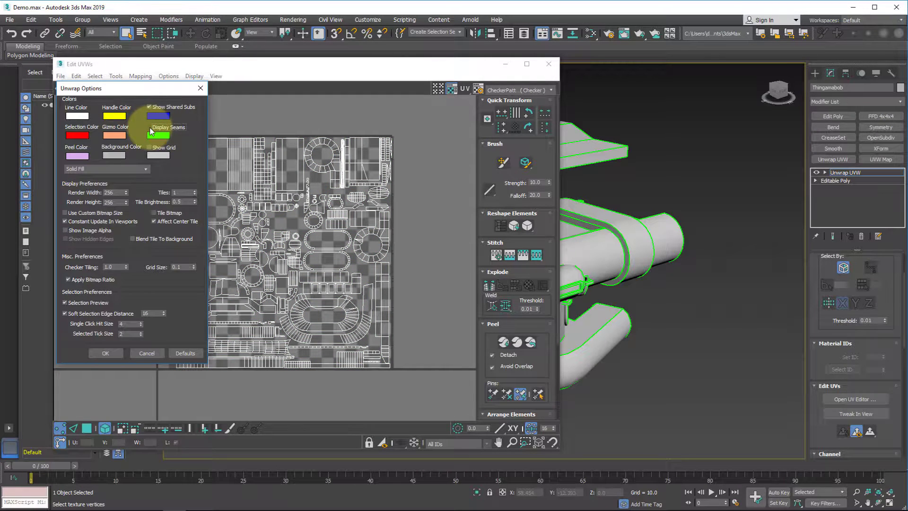
{"action": "left_click", "coordinate": [151, 129]}
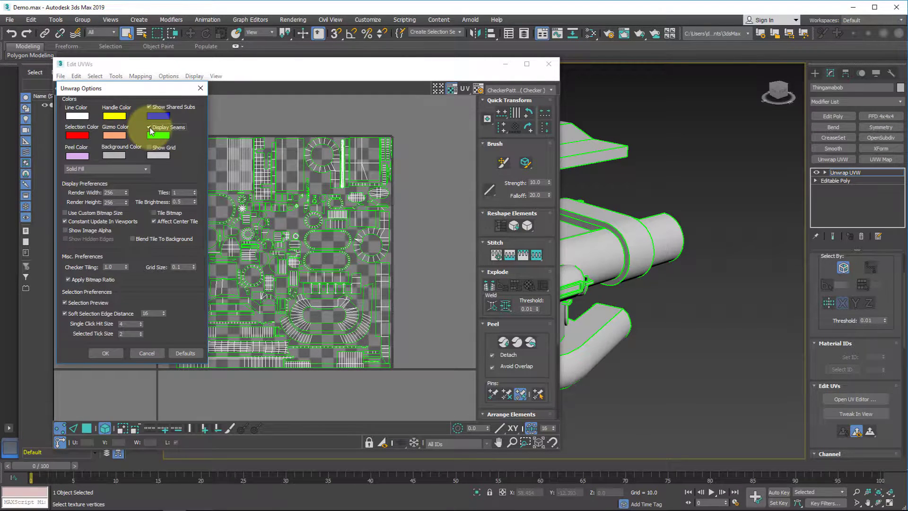
- Try a dark purple open edge color for the seams, reset it to the original green and close the color selector
{"action": "left_click", "coordinate": [159, 135]}
{"action": "mouse_move", "coordinate": [142, 156]}
{"action": "left_mouse_down"}
{"action": "mouse_move", "coordinate": [147, 165]}
{"action": "mouse_move", "coordinate": [130, 184]}
{"action": "mouse_move", "coordinate": [97, 202]}
{"action": "mouse_move", "coordinate": [151, 203]}
{"action": "mouse_move", "coordinate": [151, 162]}
{"action": "mouse_move", "coordinate": [111, 193]}
{"action": "left_mouse_up"}
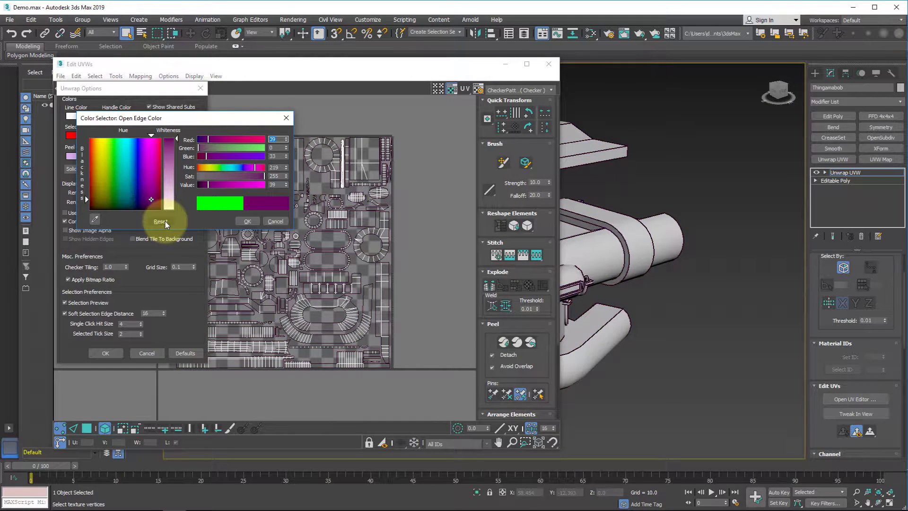
{"action": "left_click", "coordinate": [161, 221]}
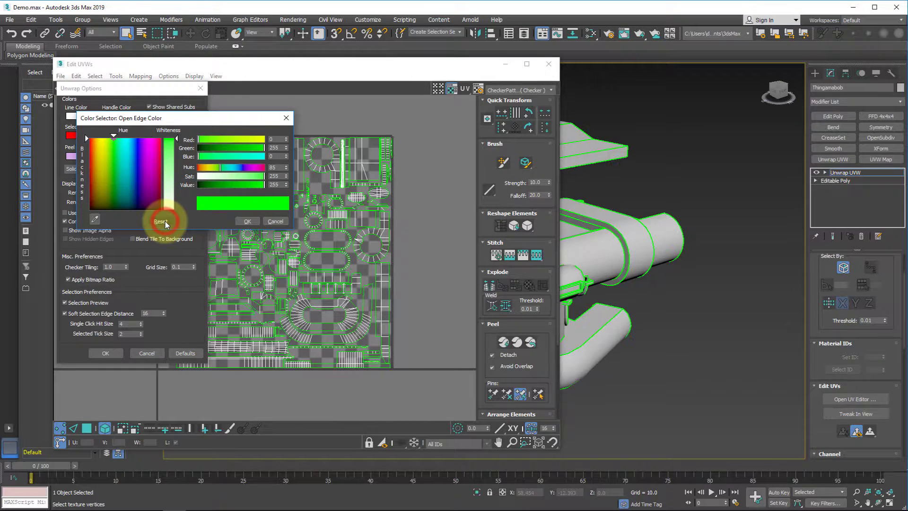
{"action": "left_click", "coordinate": [287, 119]}
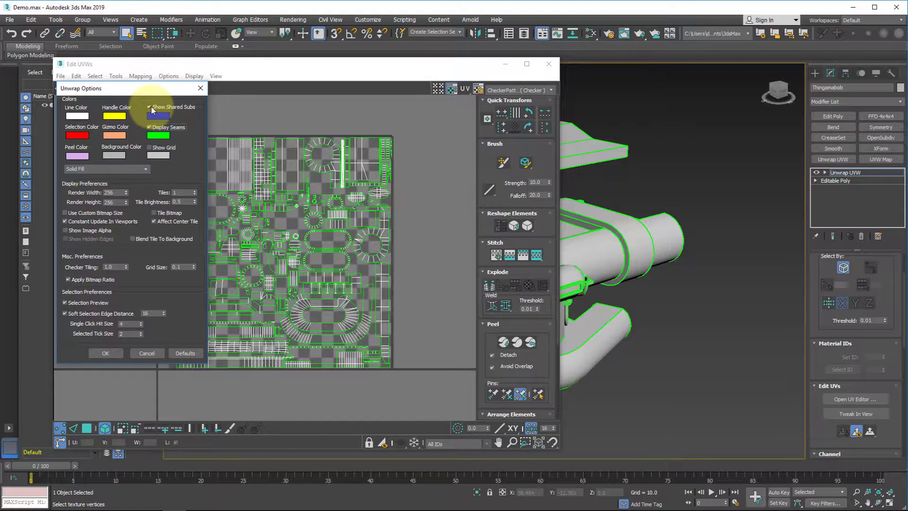
- Turn the Show Grid option on and off, and try a different background color for the UV editor
{"action": "left_click", "coordinate": [149, 148]}
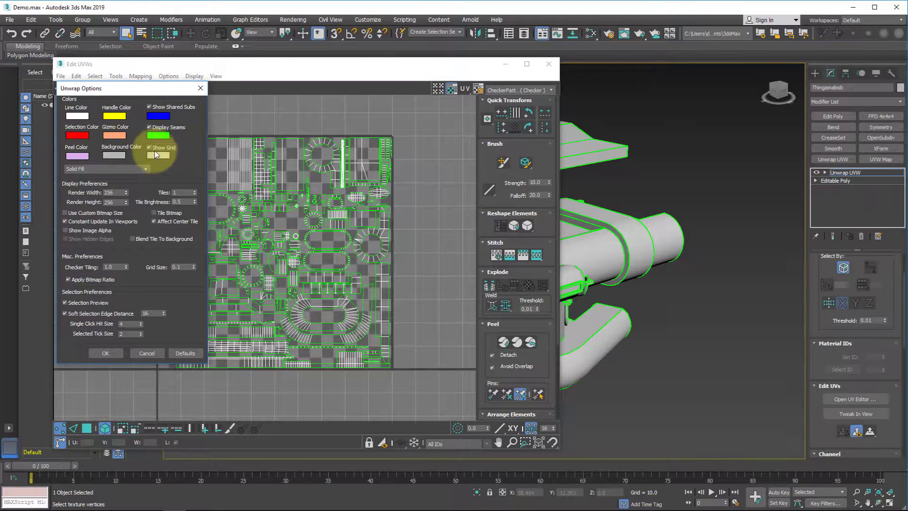
{"action": "left_click", "coordinate": [151, 147]}
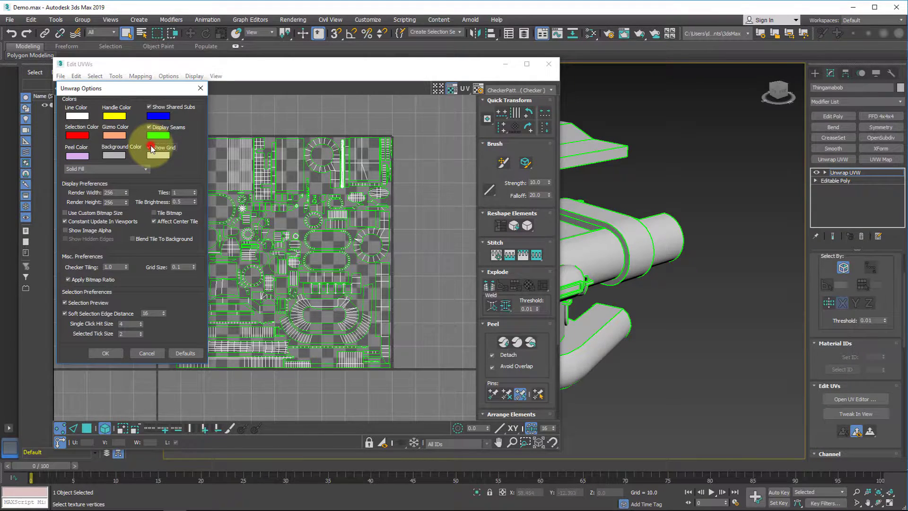
{"action": "left_click", "coordinate": [115, 154]}
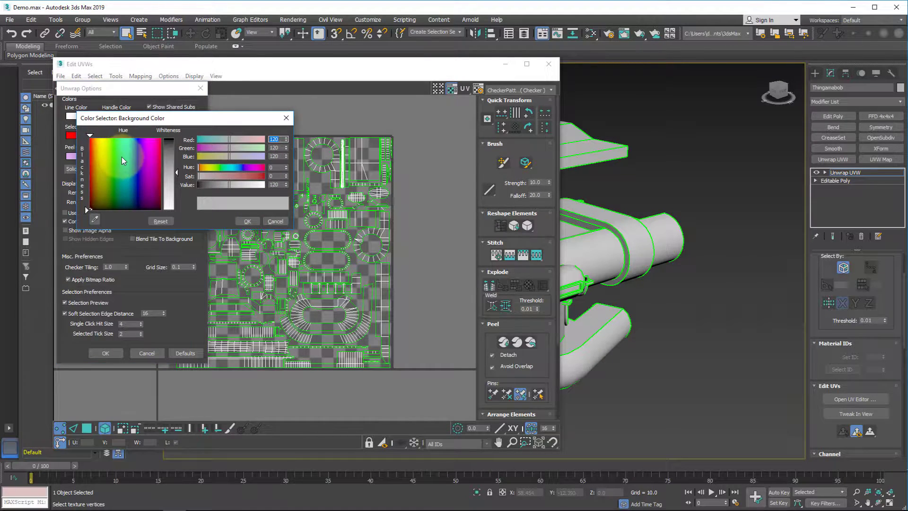
{"action": "left_click", "coordinate": [142, 171]}
{"action": "left_click_drag", "start_coordinate": [143, 170], "coordinate": [145, 158]}
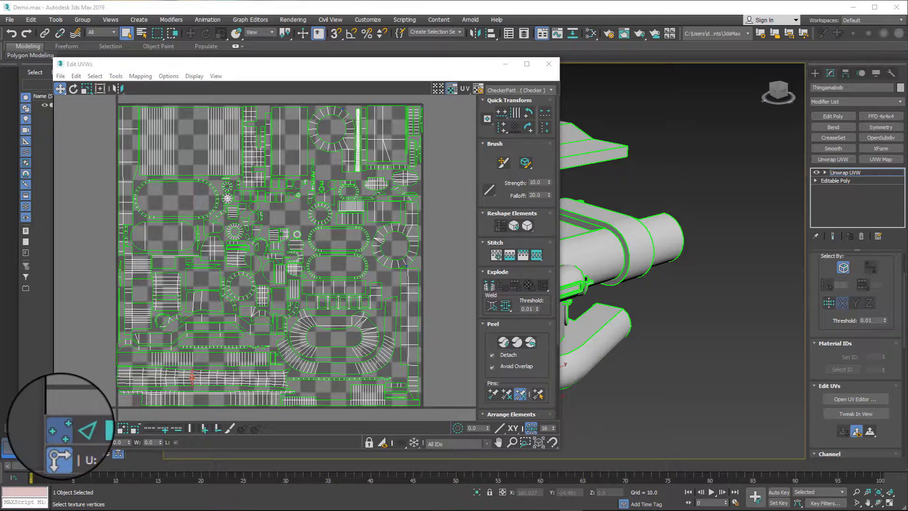
- Switch the UV editor from vertex selection through edge selection to polygon selection
{"action": "left_click", "coordinate": [73, 428]}
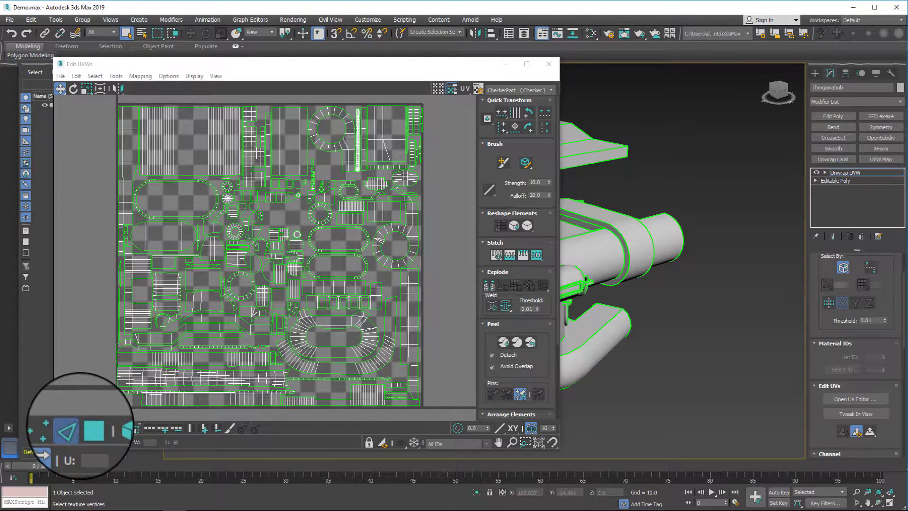
{"action": "left_click", "coordinate": [86, 428]}
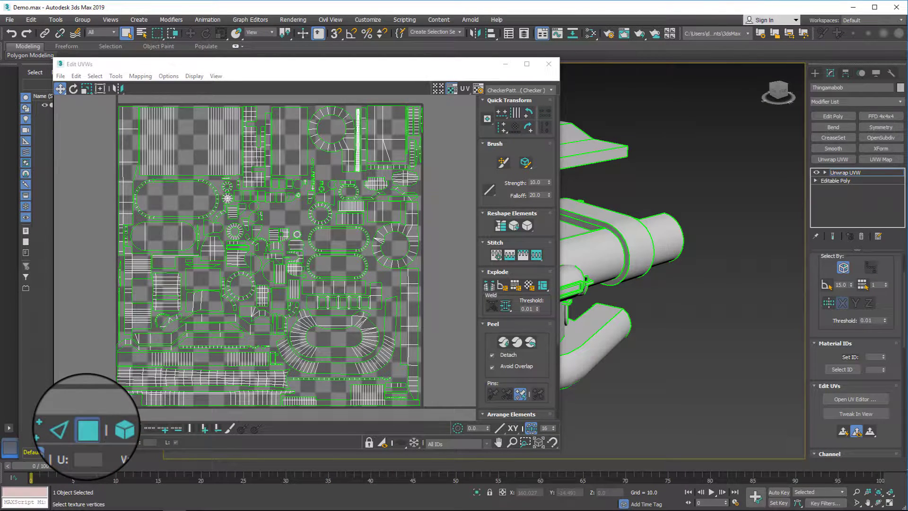
{"action": "left_click", "coordinate": [99, 428]}
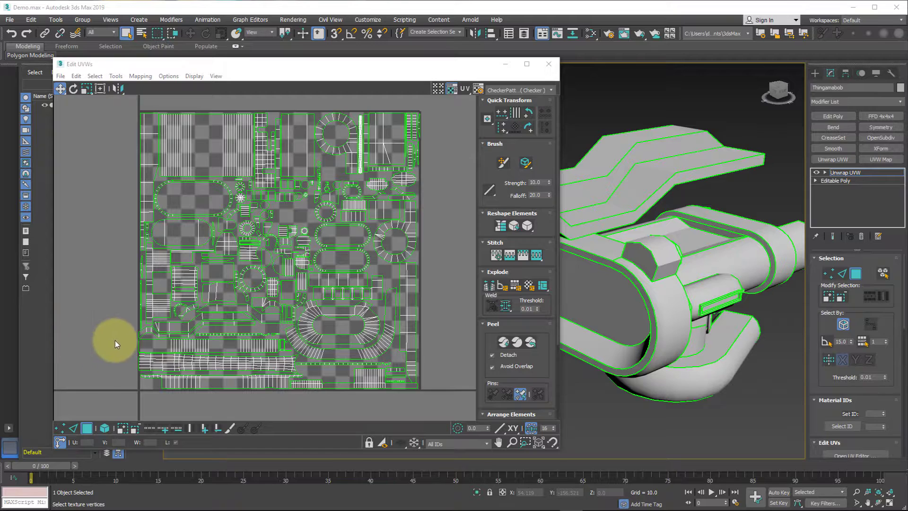
- Select one face in the long curved strip, add the two faces below it, and remove those two from the selection
{"action": "middle_click_drag", "start_coordinate": [113, 342], "coordinate": [180, 263]}
{"action": "scroll", "coordinate": [181, 262], "scroll_direction": "up", "scroll_amount": 8}
{"action": "middle_click_drag", "start_coordinate": [180, 304], "coordinate": [97, 238]}
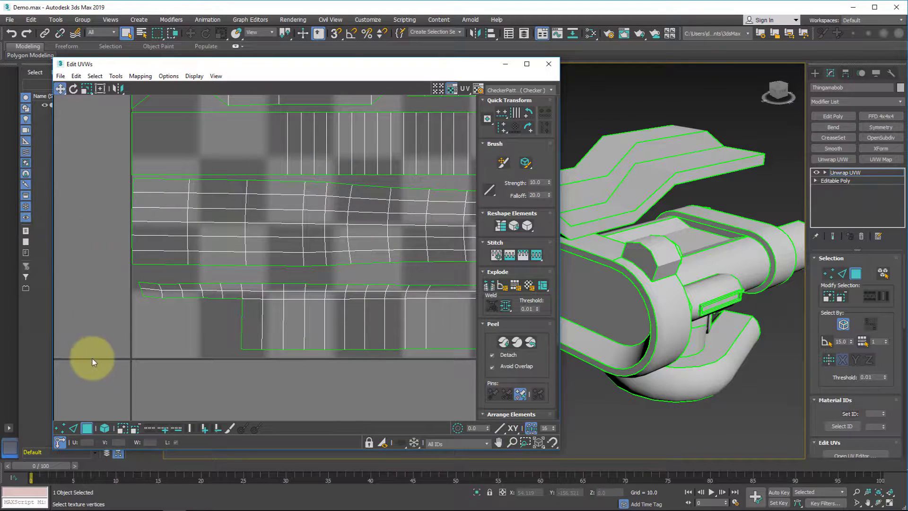
{"action": "left_click", "coordinate": [223, 230]}
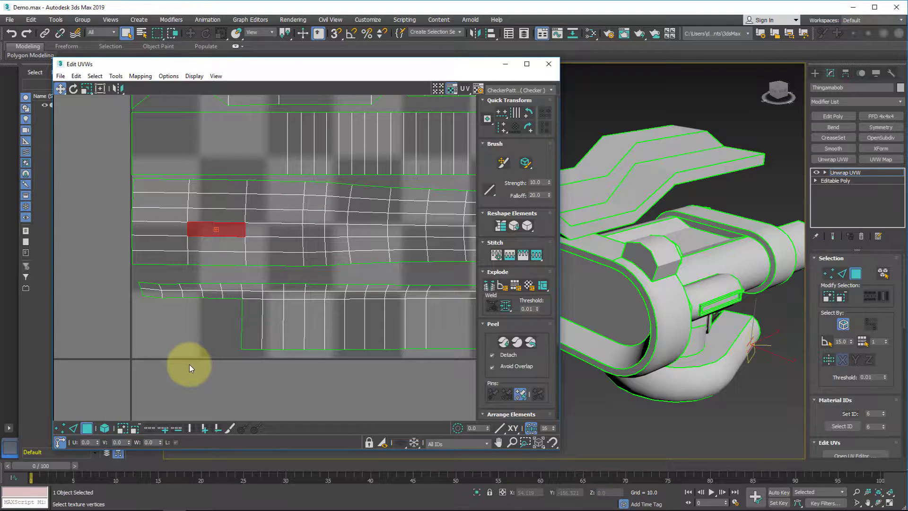
{"action": "left_click", "coordinate": [218, 260], "text": "ctrl"}
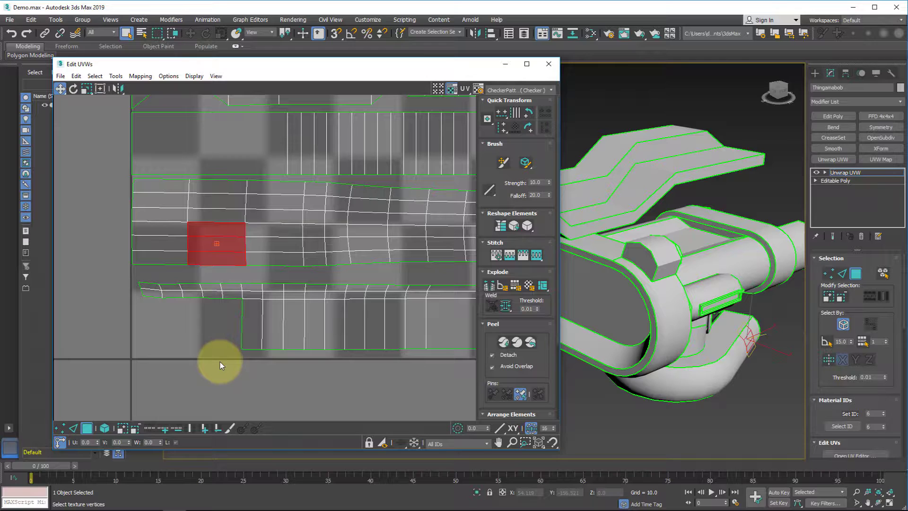
{"action": "left_click", "coordinate": [221, 255], "text": "alt"}
{"action": "left_click", "coordinate": [222, 260], "text": "alt"}
{"action": "left_click", "coordinate": [227, 244], "text": "alt"}
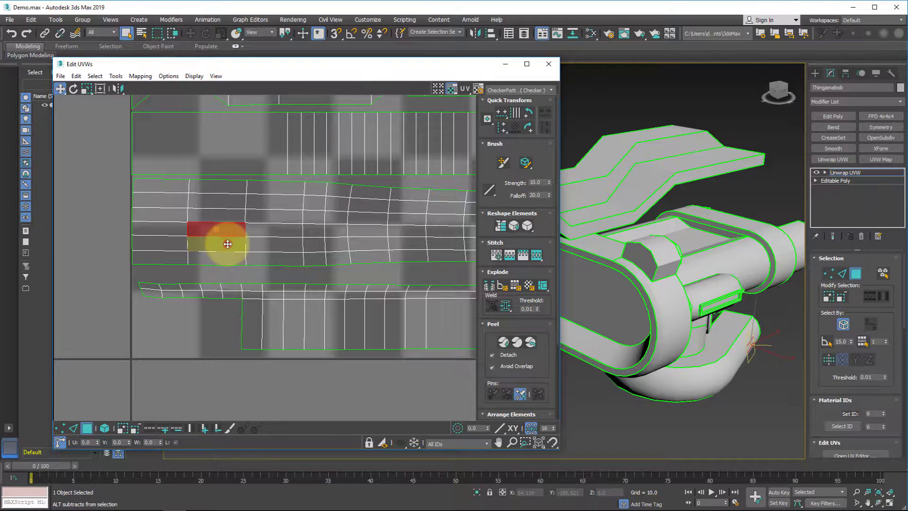
- Box-select around the strip's left end in crossing mode, and repeat the same box in window selection mode
{"action": "left_click_drag", "start_coordinate": [101, 275], "coordinate": [237, 174]}
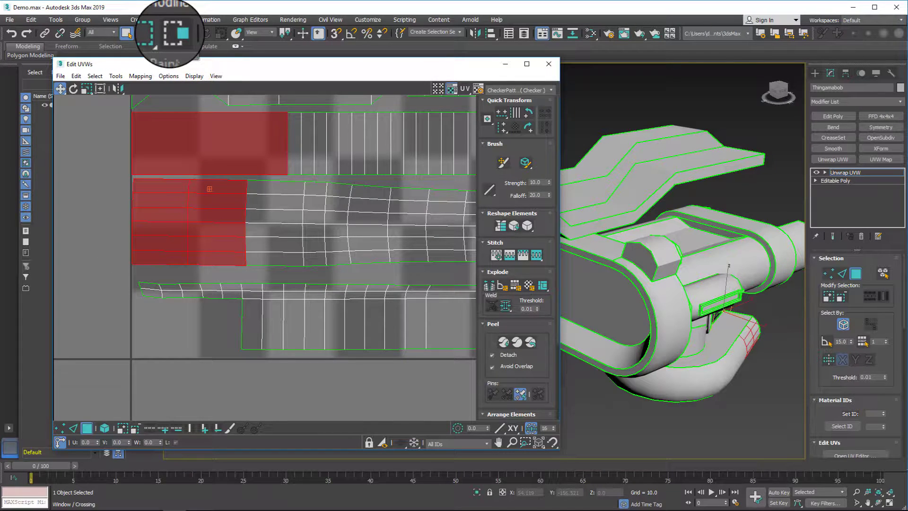
{"action": "left_click", "coordinate": [172, 37]}
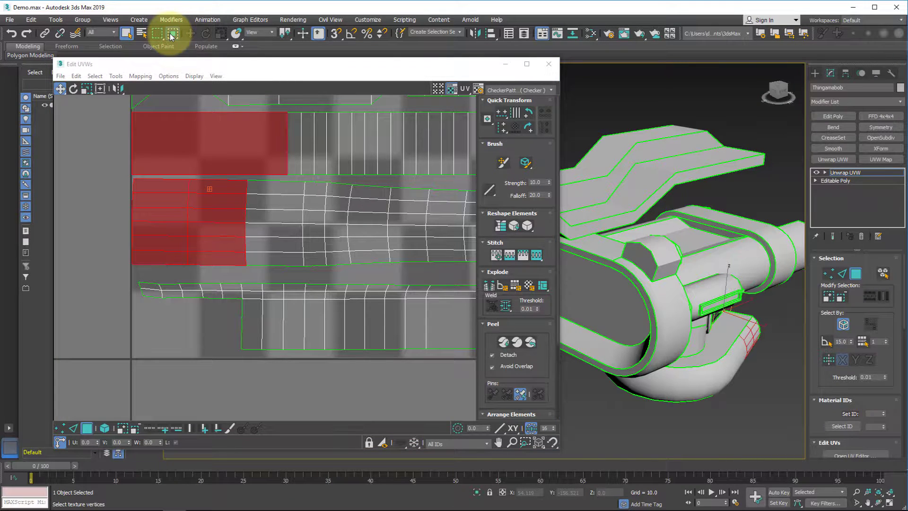
{"action": "left_click", "coordinate": [99, 272]}
{"action": "left_click_drag", "start_coordinate": [208, 174], "coordinate": [209, 172]}
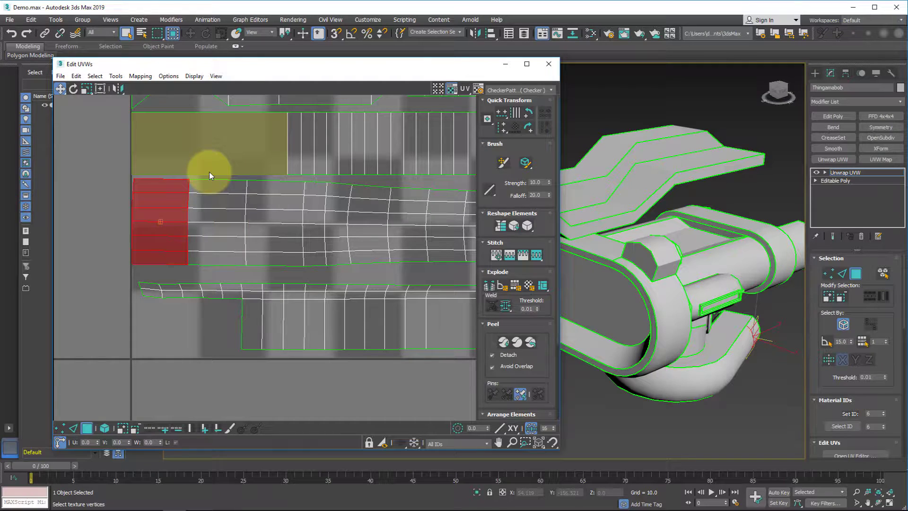
- Restore crossing selection and box-select the faces at the strip's left end, including the large face above it
{"action": "left_click", "coordinate": [173, 34]}
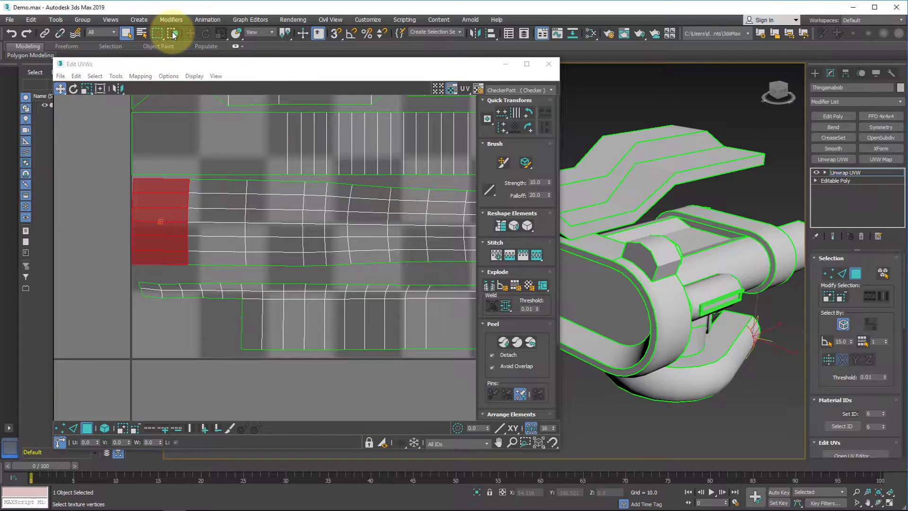
{"action": "left_click_drag", "start_coordinate": [98, 270], "coordinate": [215, 173]}
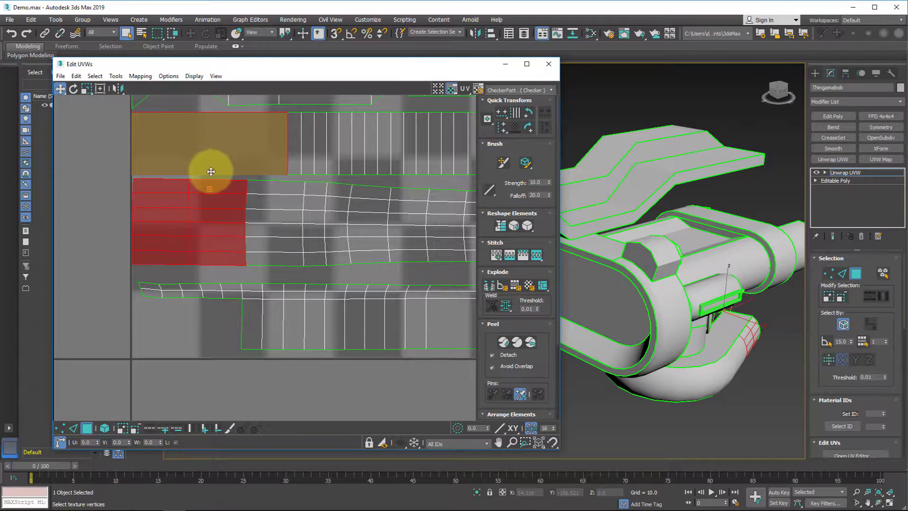
{"action": "left_click", "coordinate": [212, 171], "text": "ctrl"}
- Turn on element selection, clear the current selection, and select the whole long curved strip as one element
{"action": "left_click", "coordinate": [104, 431]}
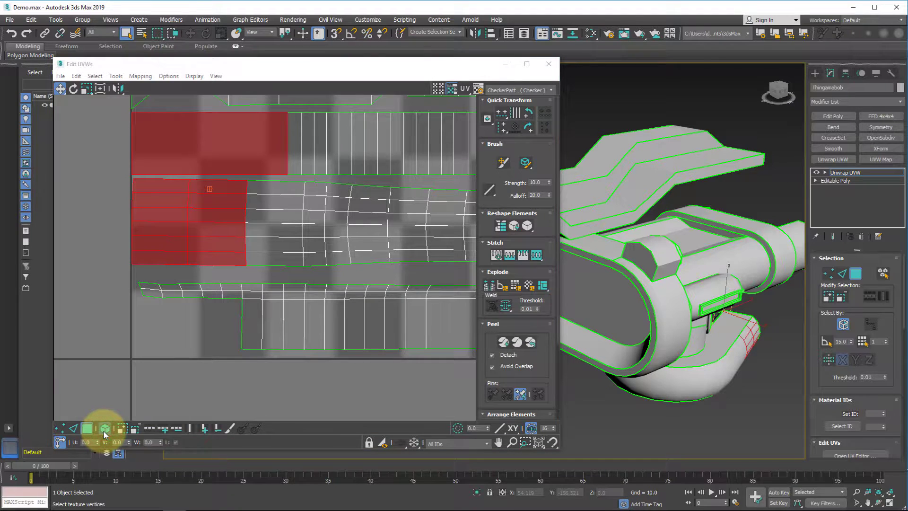
{"action": "left_click", "coordinate": [165, 355]}
{"action": "scroll", "coordinate": [177, 342], "scroll_direction": "down", "scroll_amount": 3}
{"action": "middle_click_drag", "start_coordinate": [174, 341], "coordinate": [109, 333]}
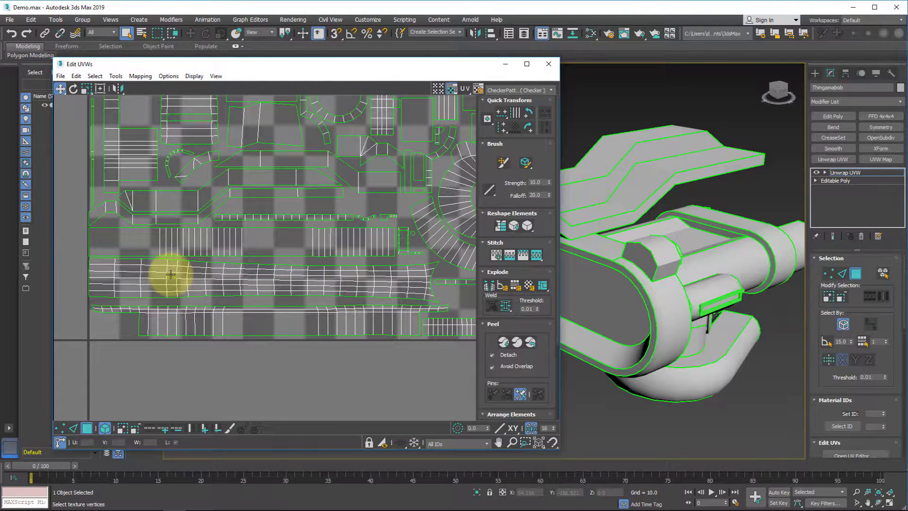
{"action": "left_click", "coordinate": [171, 274]}
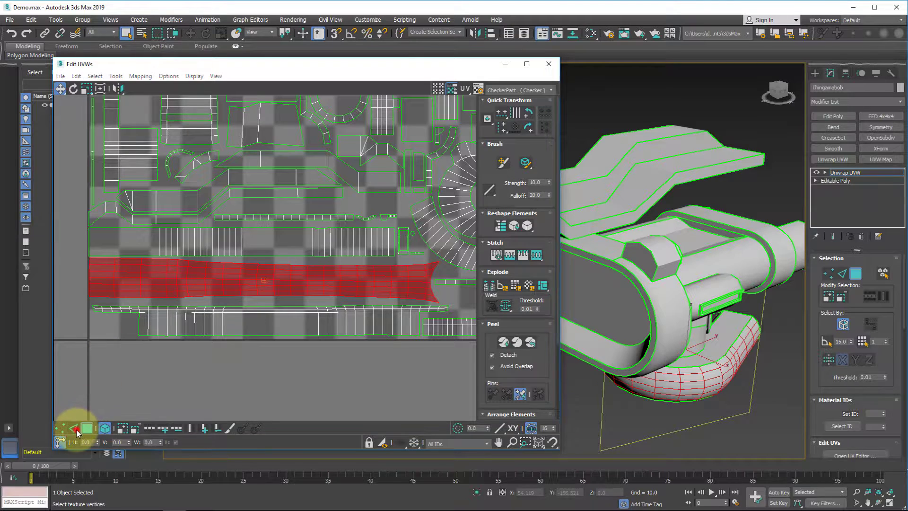
- Go through edge mode to vertex mode, select all vertices of the long strip as an element, and turn element selection off
{"action": "left_click", "coordinate": [74, 428]}
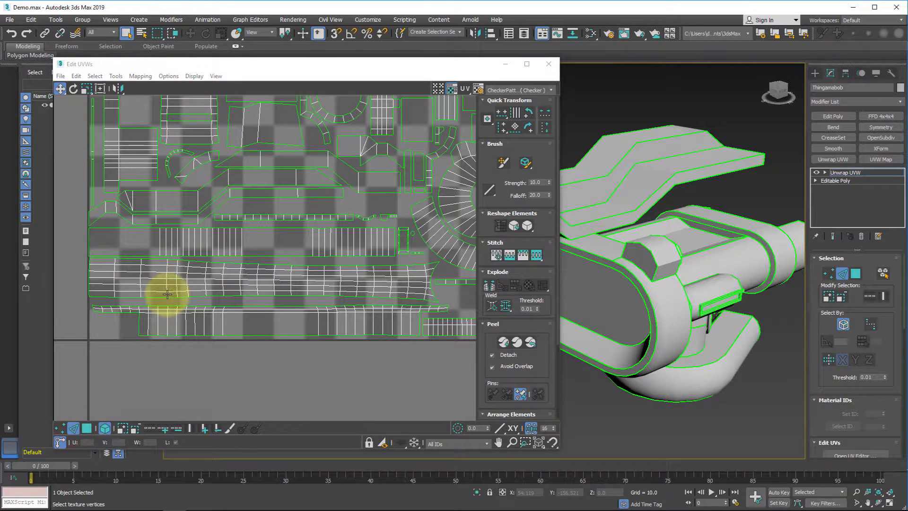
{"action": "left_click", "coordinate": [59, 428]}
{"action": "double_click", "coordinate": [166, 291]}
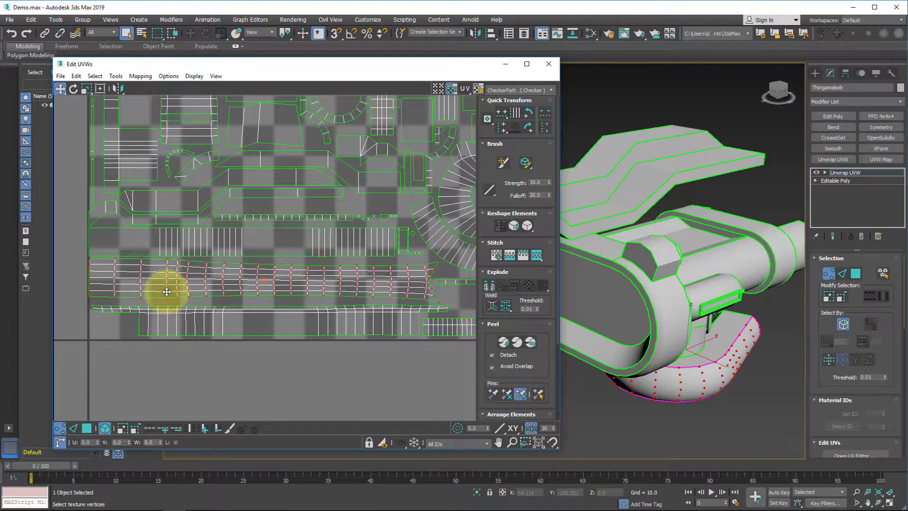
{"action": "left_click", "coordinate": [104, 429]}
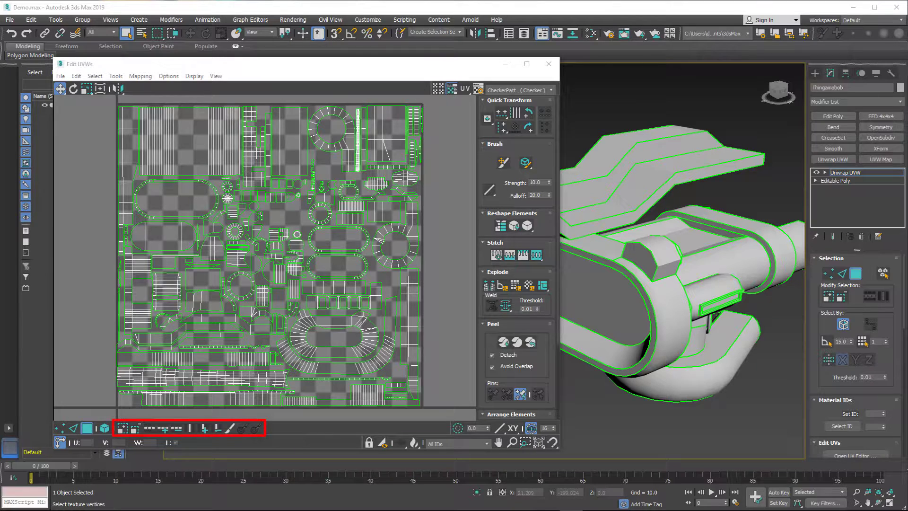
- Select a single face in the long strip, grow the selection twice and shrink it once
{"action": "left_click", "coordinate": [170, 380]}
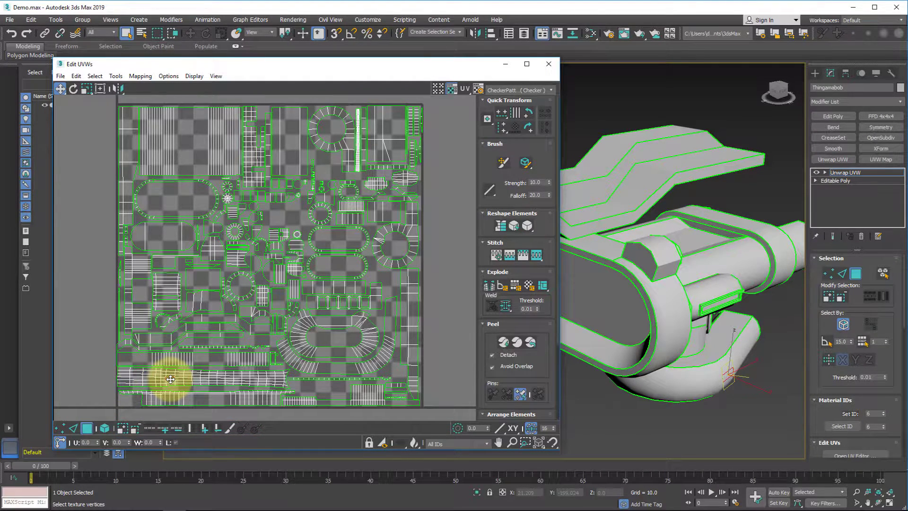
{"action": "left_click", "coordinate": [123, 429]}
{"action": "left_click", "coordinate": [124, 428]}
{"action": "left_click", "coordinate": [134, 427]}
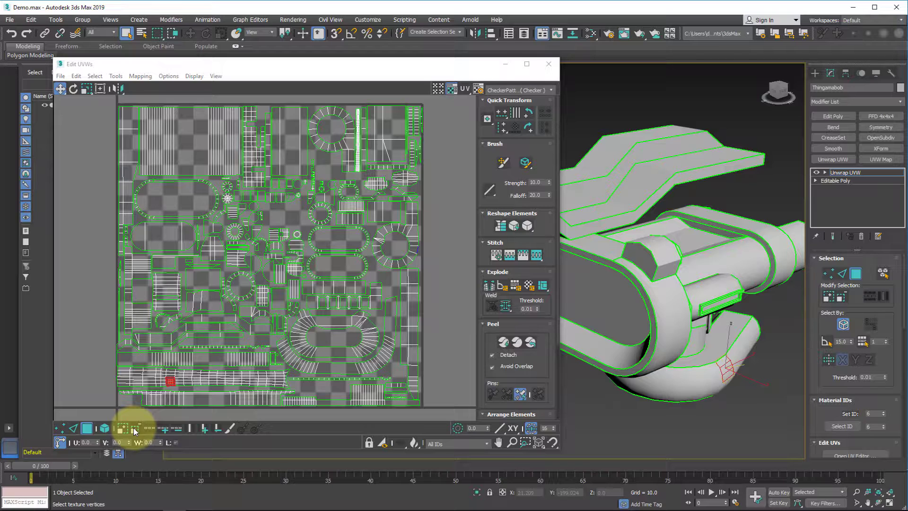
- In edge mode, select the large oval ring's outer loop with Loop UV, clear it, and reselect the loop directly from its bottom edge
{"action": "left_click", "coordinate": [74, 428]}
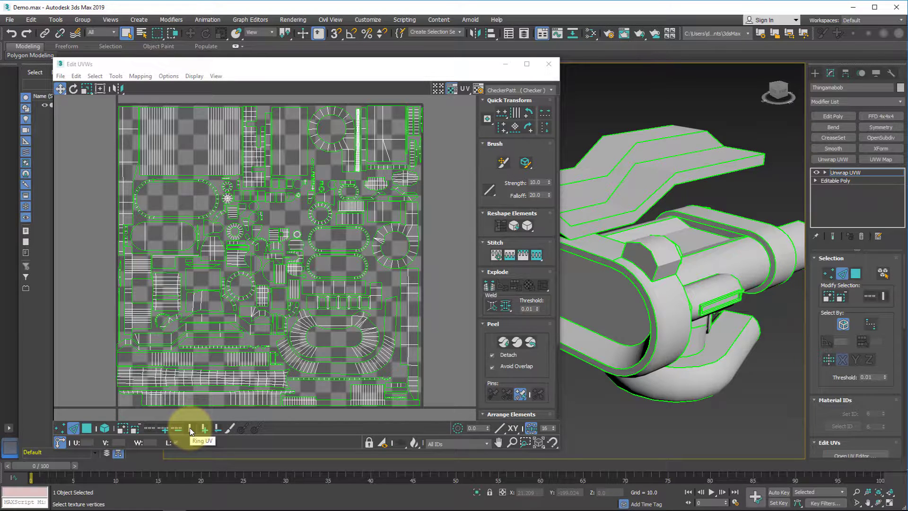
{"action": "left_click", "coordinate": [333, 373]}
{"action": "left_click", "coordinate": [149, 429]}
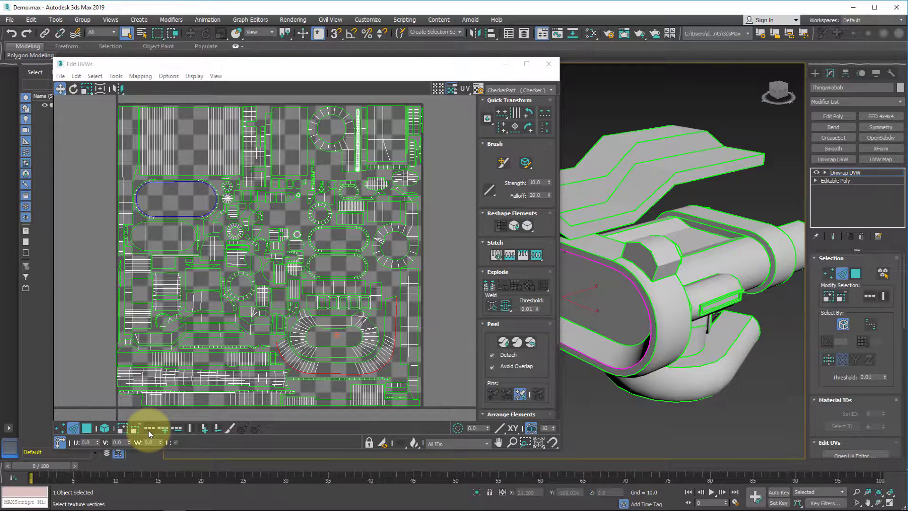
{"action": "left_click", "coordinate": [332, 374]}
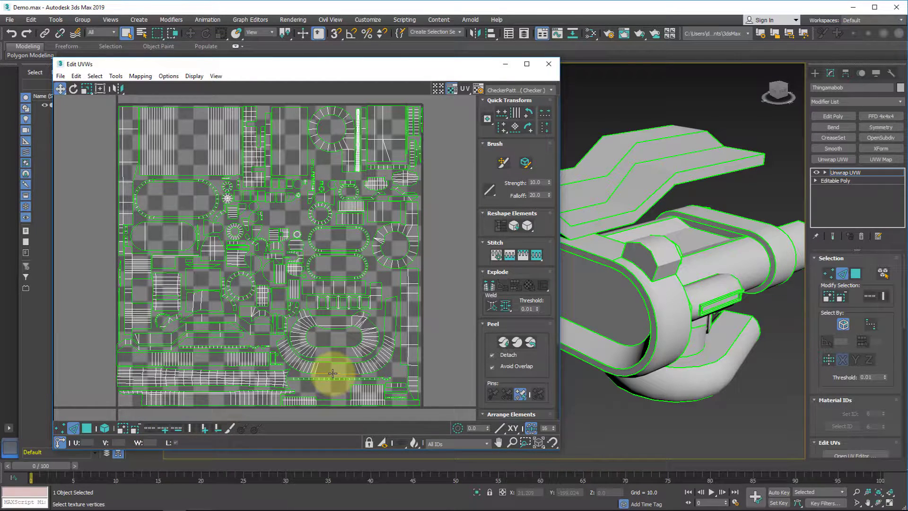
{"action": "double_click", "coordinate": [333, 373]}
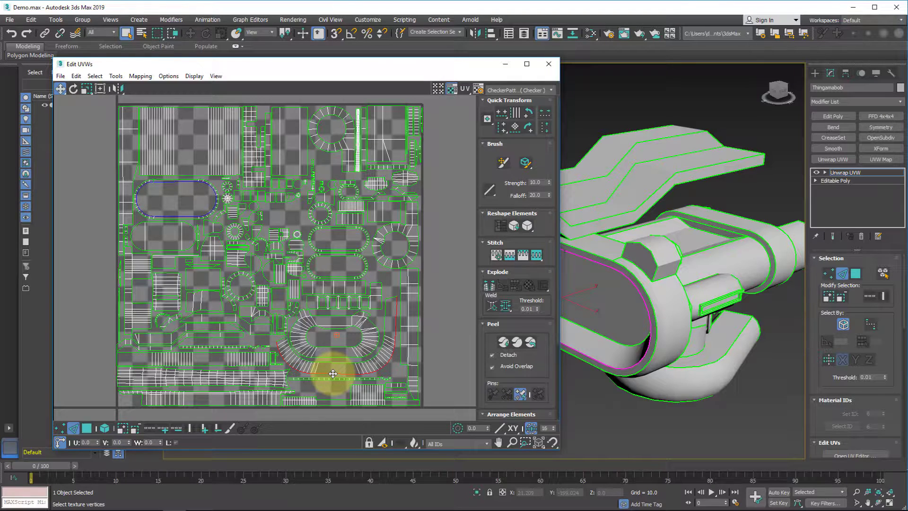
- Select only the bottom outer edge of the large oval ring, grow the loop selection from it and shrink it again
{"action": "left_click", "coordinate": [330, 373]}
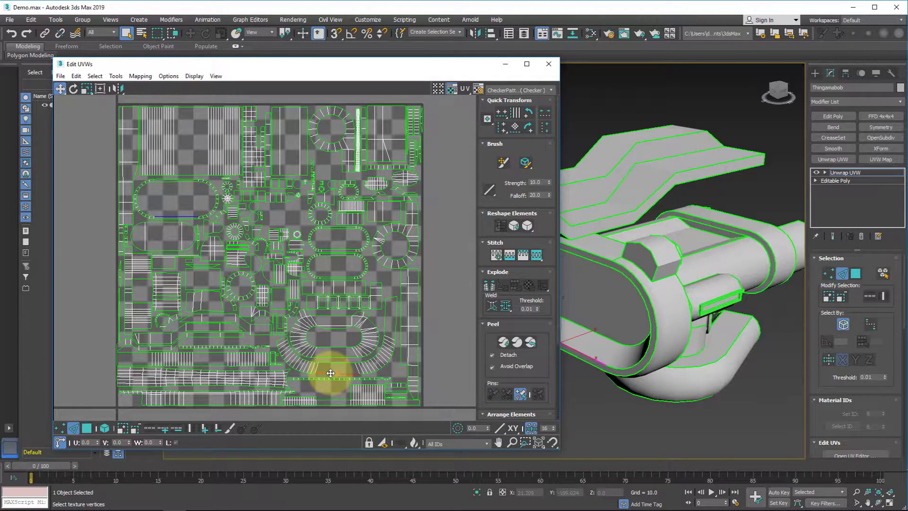
{"action": "left_click", "coordinate": [164, 428]}
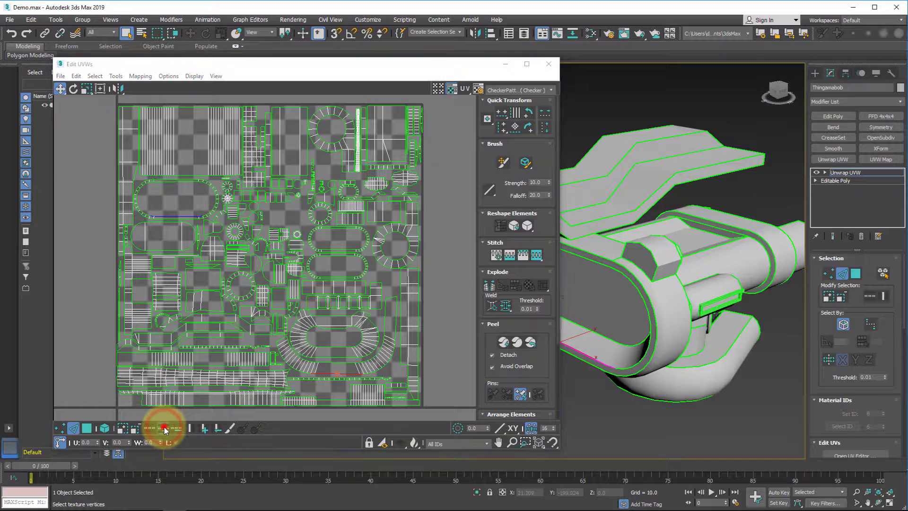
{"action": "left_click", "coordinate": [179, 428]}
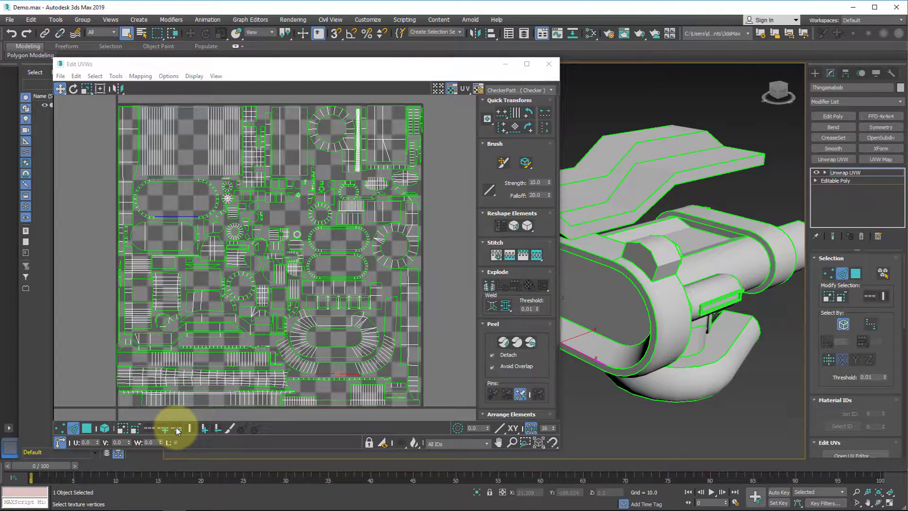
- Select a radial edge in the oval ring's lower curve, try Ring UV on it, and undo the ring selection
{"action": "left_click", "coordinate": [308, 366]}
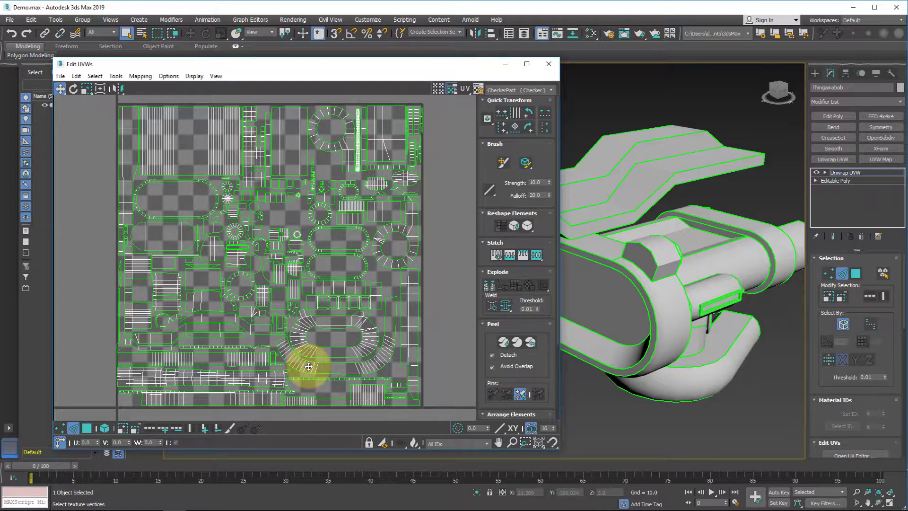
{"action": "left_click", "coordinate": [189, 428]}
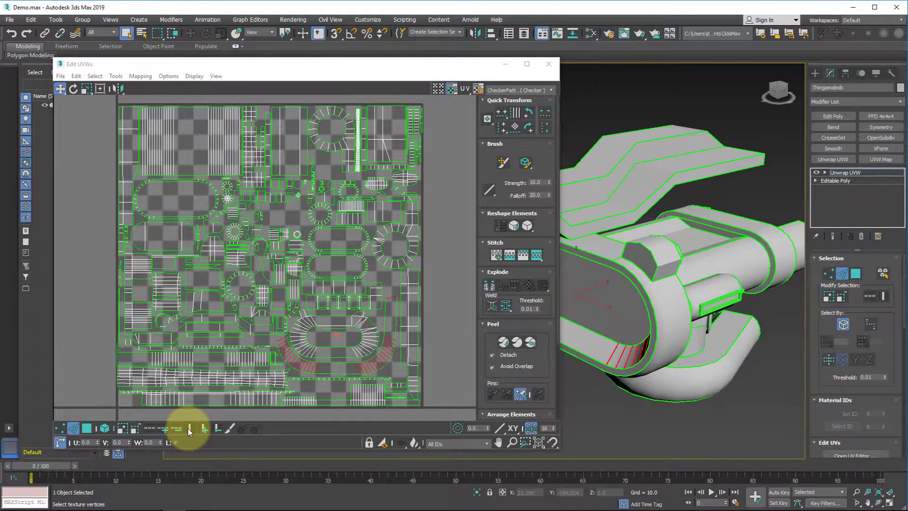
{"action": "key", "text": "ctrl+z"}
- Grow the ring selection from the radial edge three times and shrink it back twice
{"action": "left_click", "coordinate": [204, 431]}
{"action": "left_click", "coordinate": [204, 431]}
{"action": "left_click", "coordinate": [205, 430]}
{"action": "left_click", "coordinate": [219, 430]}
{"action": "left_click", "coordinate": [218, 430]}
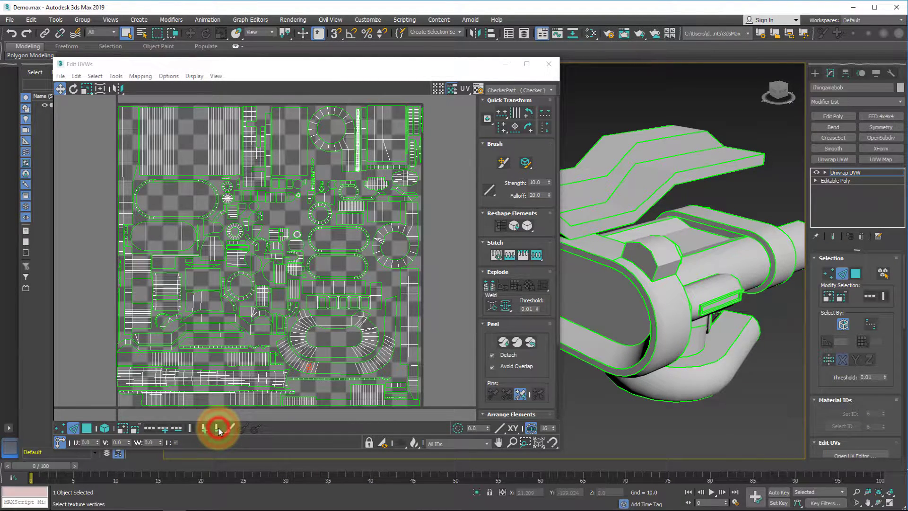
- Paint-select edges across the clusters at the bottom of the UV layout
{"action": "left_click", "coordinate": [229, 428]}
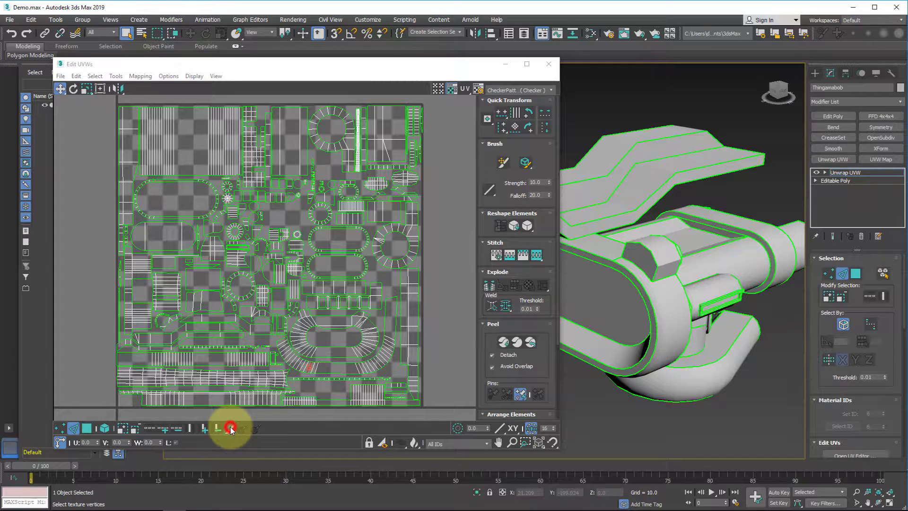
{"action": "mouse_move", "coordinate": [301, 391]}
{"action": "left_mouse_down"}
{"action": "mouse_move", "coordinate": [318, 370]}
{"action": "mouse_move", "coordinate": [300, 308]}
{"action": "mouse_move", "coordinate": [263, 397]}
{"action": "mouse_move", "coordinate": [299, 323]}
{"action": "mouse_move", "coordinate": [274, 397]}
{"action": "mouse_move", "coordinate": [270, 390]}
{"action": "mouse_move", "coordinate": [300, 397]}
{"action": "mouse_move", "coordinate": [284, 371]}
{"action": "mouse_move", "coordinate": [304, 314]}
{"action": "mouse_move", "coordinate": [270, 399]}
{"action": "mouse_move", "coordinate": [318, 402]}
{"action": "left_mouse_up"}
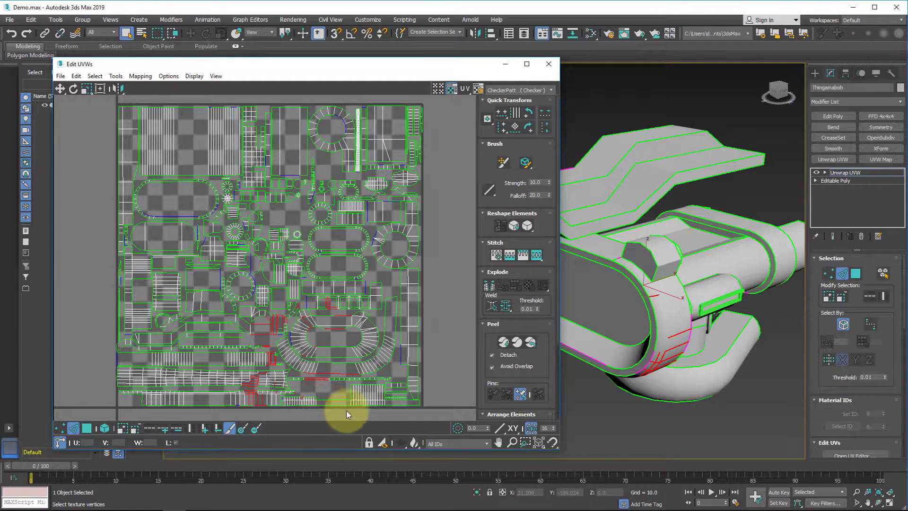
- Clear the painted edges, switch the freeze control to Freeze, and freeze the long curved strip selected as an element in polygon mode
{"action": "left_click", "coordinate": [412, 443]}
{"action": "left_click_drag", "start_coordinate": [412, 448], "coordinate": [412, 430]}
{"action": "left_click", "coordinate": [446, 387]}
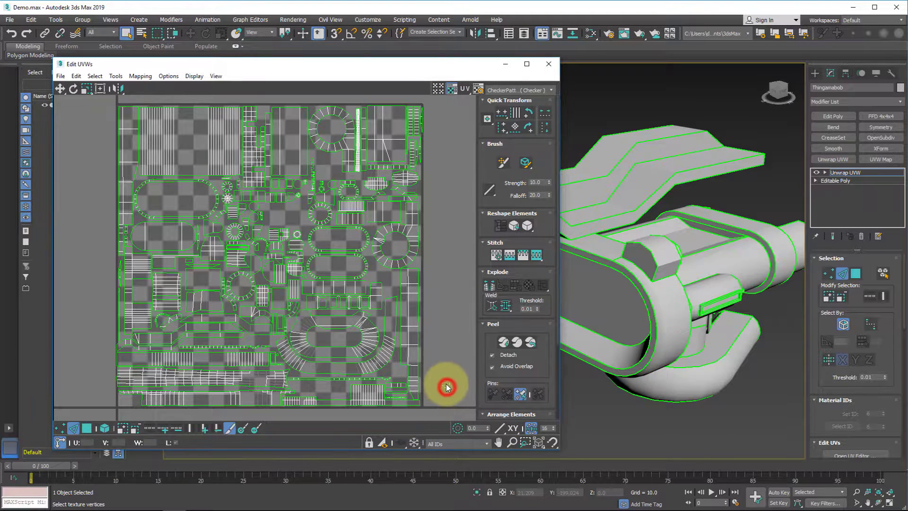
{"action": "left_click", "coordinate": [90, 429]}
{"action": "left_click", "coordinate": [219, 378]}
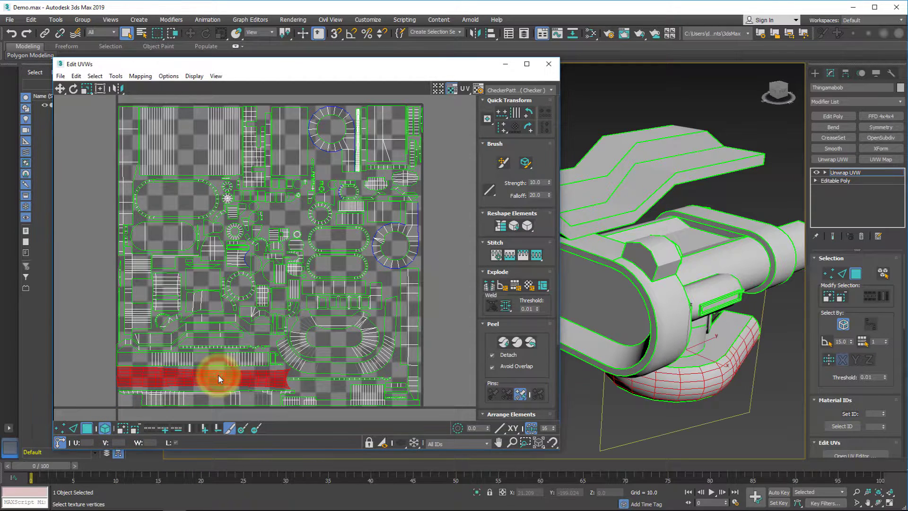
{"action": "left_click", "coordinate": [413, 442]}
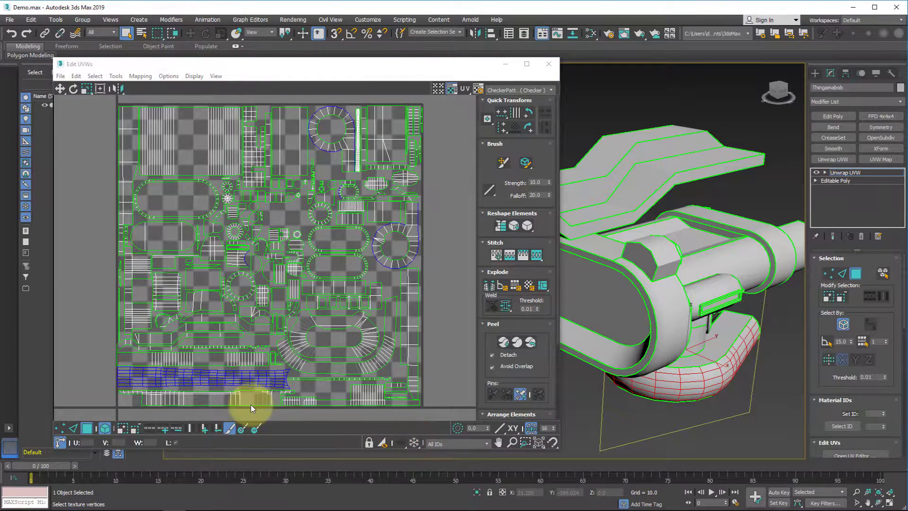
- Box-select the clusters around the frozen strip at the bottom of the UV layout to test the freeze, and unfreeze the strip
{"action": "left_click", "coordinate": [90, 379]}
{"action": "left_click_drag", "start_coordinate": [92, 351], "coordinate": [288, 405]}
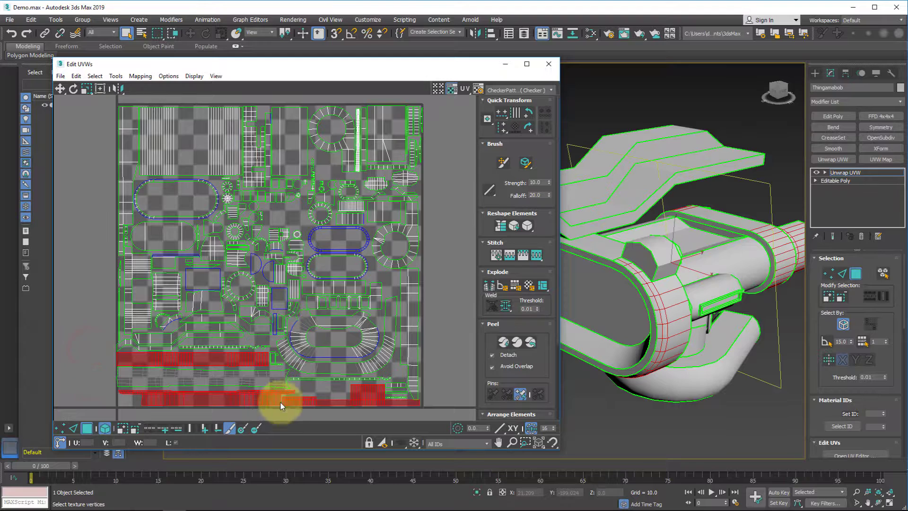
{"action": "left_click", "coordinate": [256, 401]}
{"action": "left_click_drag", "start_coordinate": [206, 335], "coordinate": [208, 401]}
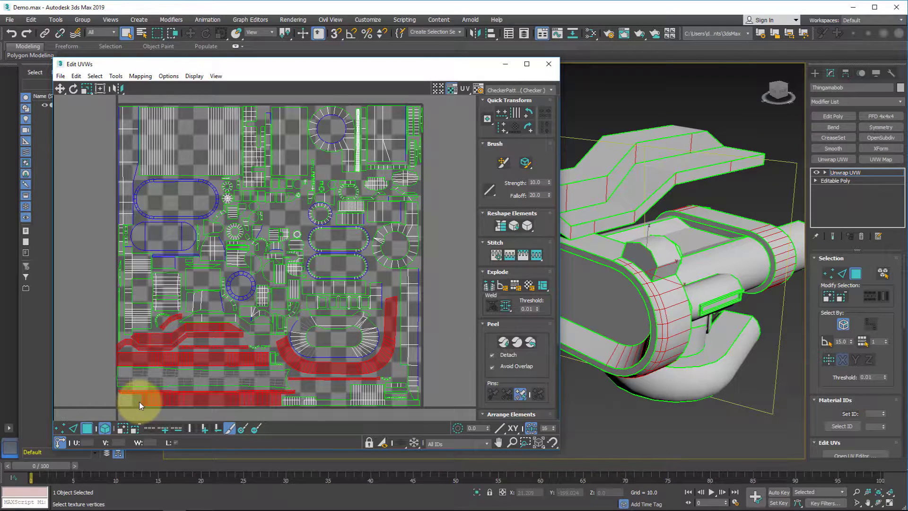
{"action": "left_click", "coordinate": [412, 443]}
{"action": "left_click_drag", "start_coordinate": [411, 442], "coordinate": [413, 457]}
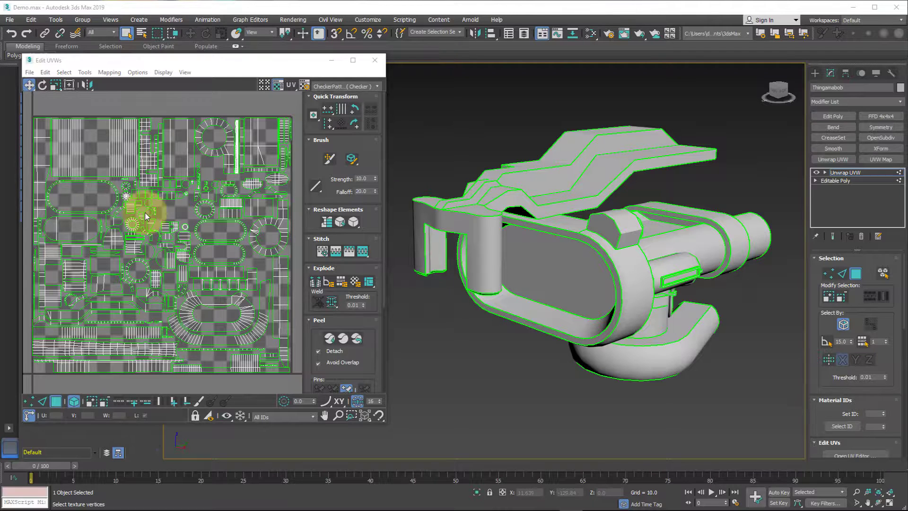
- Select polygons on the 3D model and clusters in the layout's upper-left area, and try the vertex and edge modes
{"action": "left_click", "coordinate": [545, 259]}
{"action": "left_click", "coordinate": [601, 284]}
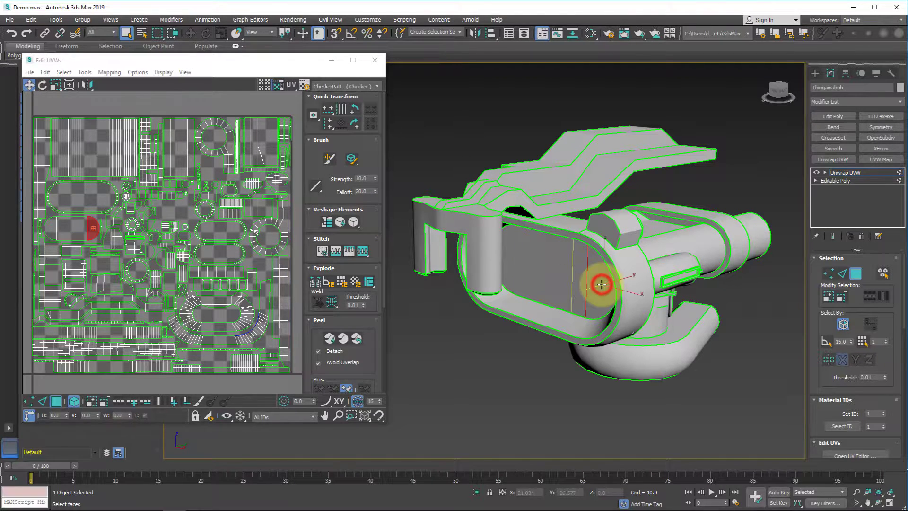
{"action": "left_click", "coordinate": [676, 252]}
{"action": "left_click", "coordinate": [716, 234]}
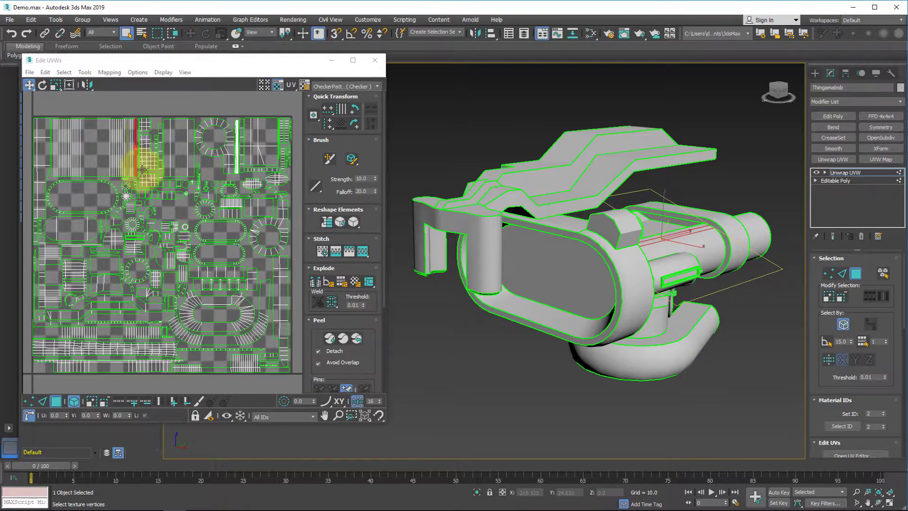
{"action": "left_click_drag", "start_coordinate": [137, 92], "coordinate": [89, 156]}
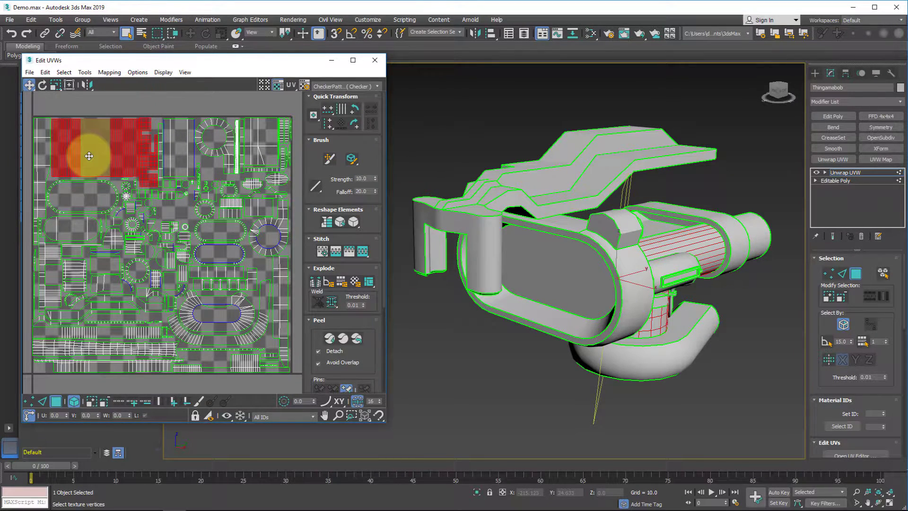
{"action": "left_click", "coordinate": [828, 277]}
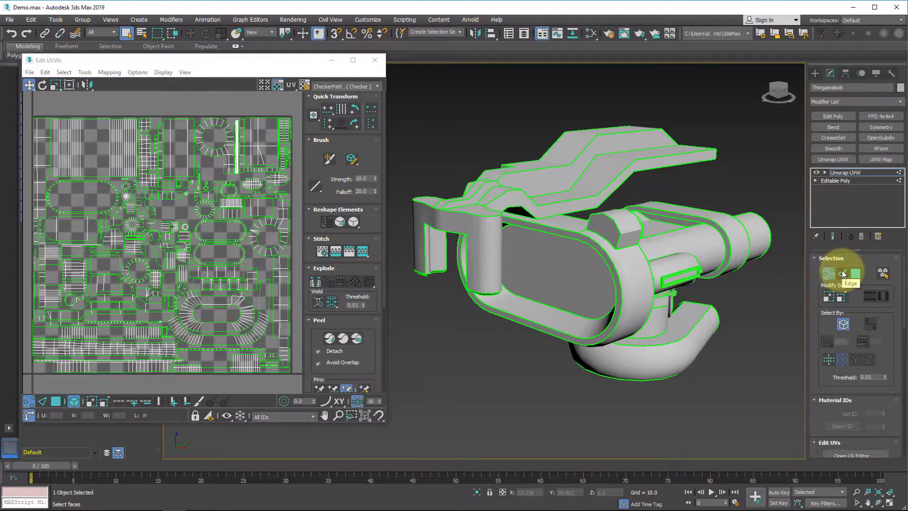
{"action": "left_click", "coordinate": [842, 274]}
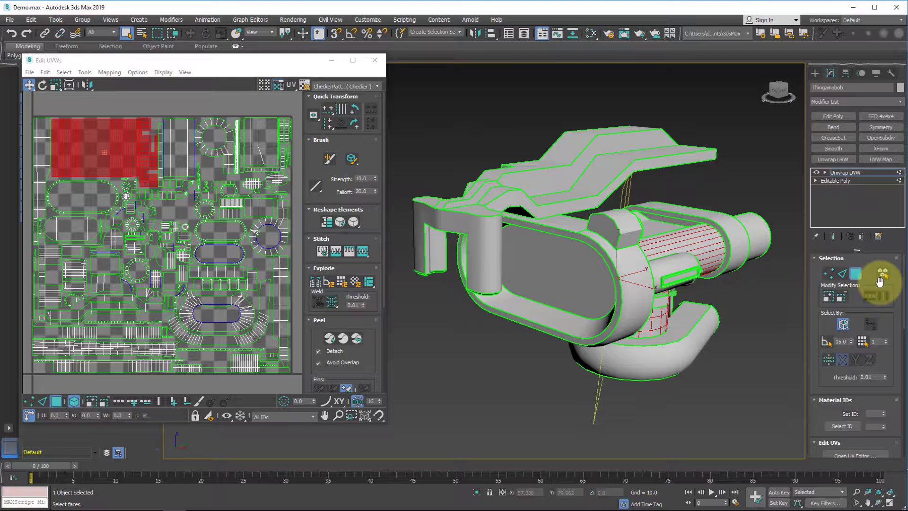
- Compare box-selecting the model's polygons with Ignore Backfacing on and off, inspect the far side, and turn it back on
{"action": "left_click", "coordinate": [844, 325]}
{"action": "left_click_drag", "start_coordinate": [707, 401], "coordinate": [483, 191]}
{"action": "mouse_move", "coordinate": [730, 300]}
{"action": "middle_mouse_down", "text": "alt"}
{"action": "mouse_move", "coordinate": [531, 288]}
{"action": "mouse_move", "coordinate": [668, 294]}
{"action": "mouse_move", "coordinate": [683, 310]}
{"action": "mouse_move", "coordinate": [724, 304]}
{"action": "middle_mouse_up", "text": "alt"}
{"action": "left_click", "coordinate": [844, 325]}
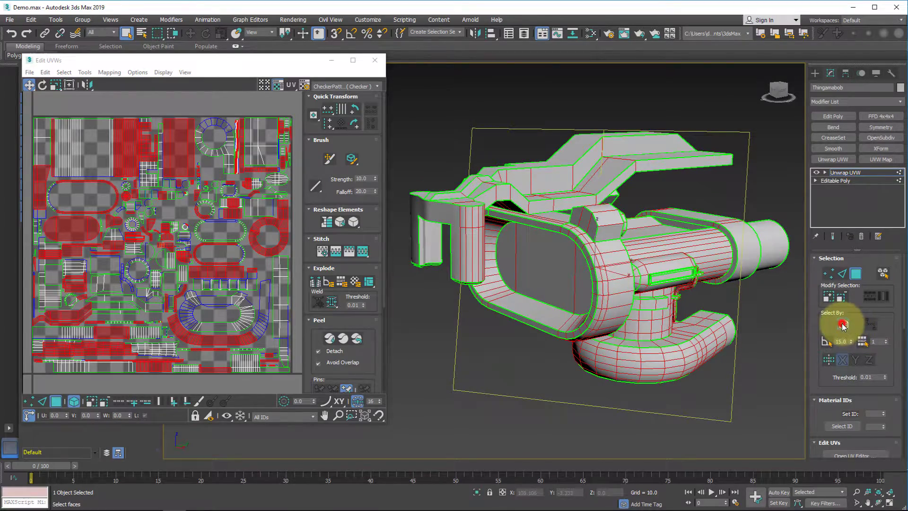
{"action": "left_click_drag", "start_coordinate": [747, 415], "coordinate": [485, 148]}
{"action": "middle_click_drag", "start_coordinate": [670, 244], "coordinate": [807, 314], "text": "alt"}
{"action": "left_click", "coordinate": [843, 325]}
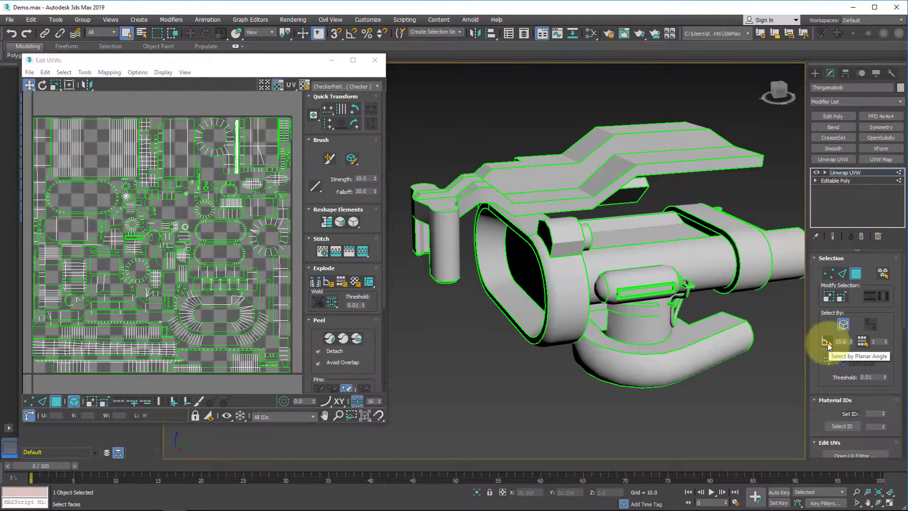
- Enable Select by Planar Angle at 15.0, select part of the cylinder's side, and shade the selected faces
{"action": "left_click", "coordinate": [827, 342]}
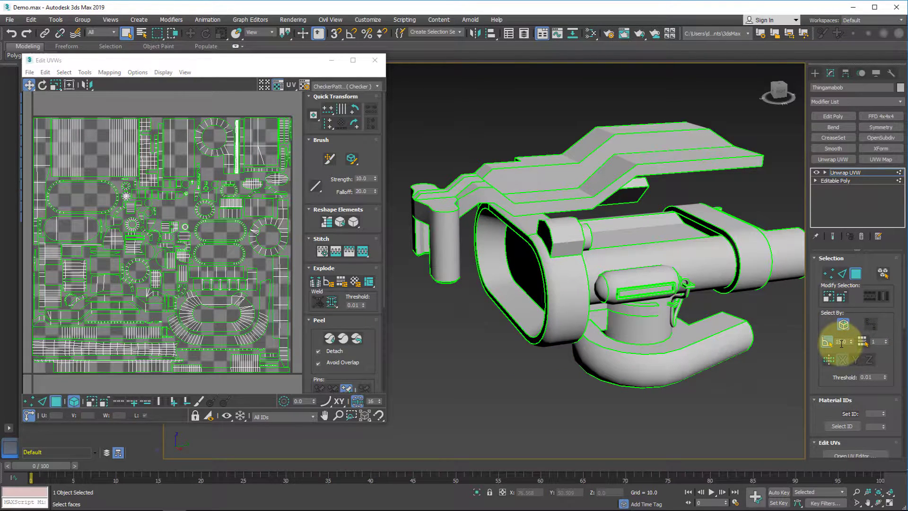
{"action": "left_click", "coordinate": [703, 269]}
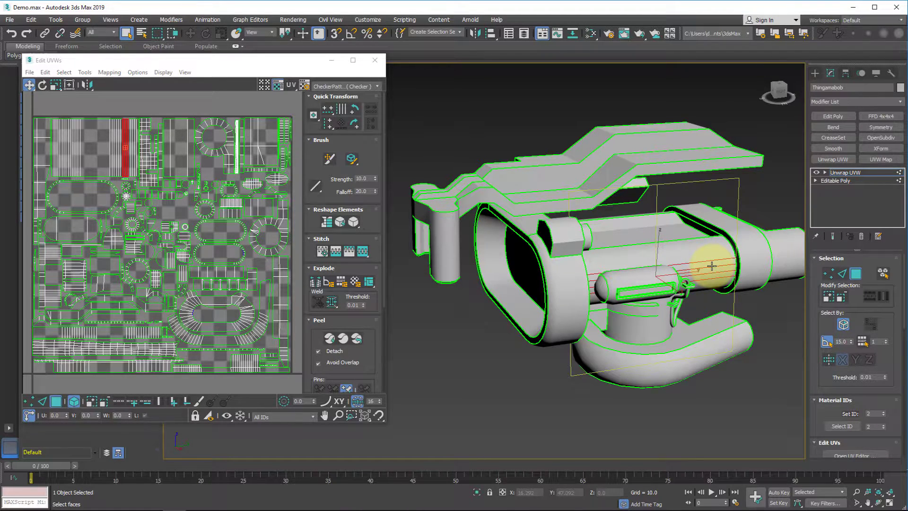
{"action": "key", "text": "F2"}
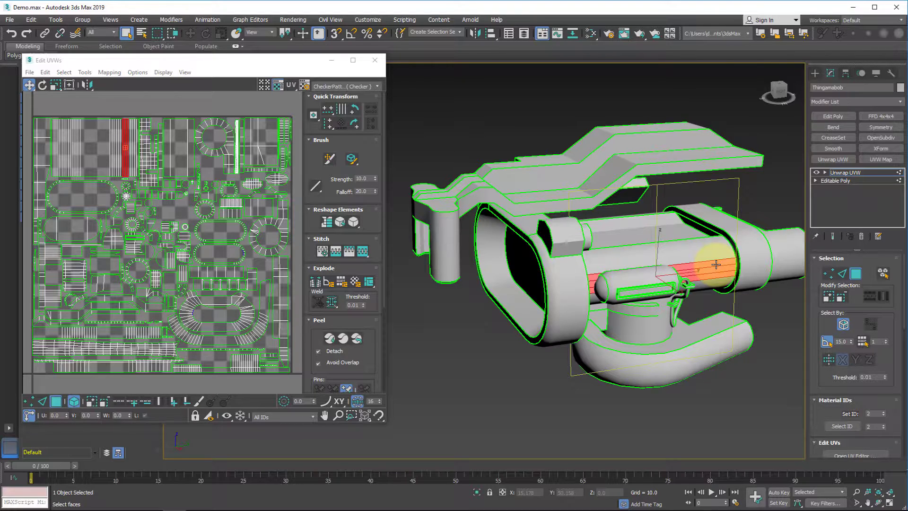
{"action": "key", "text": "F2"}
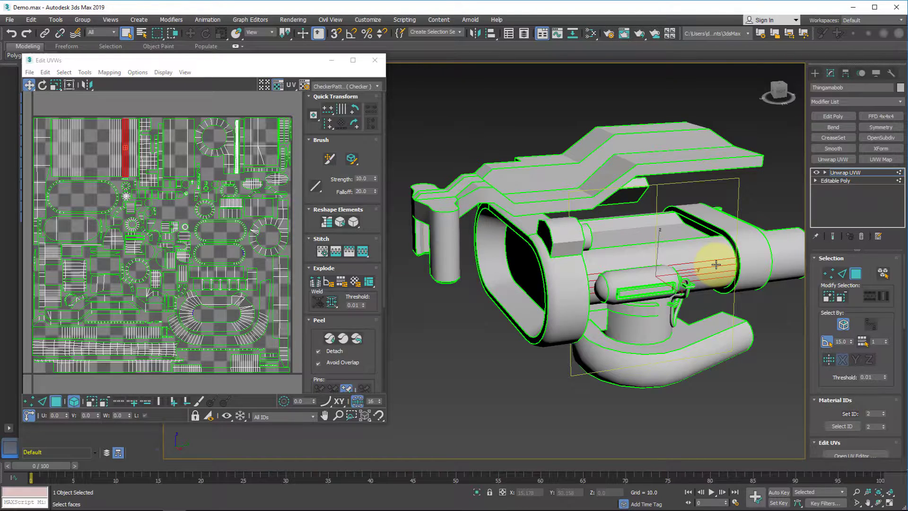
{"action": "key", "text": "F2"}
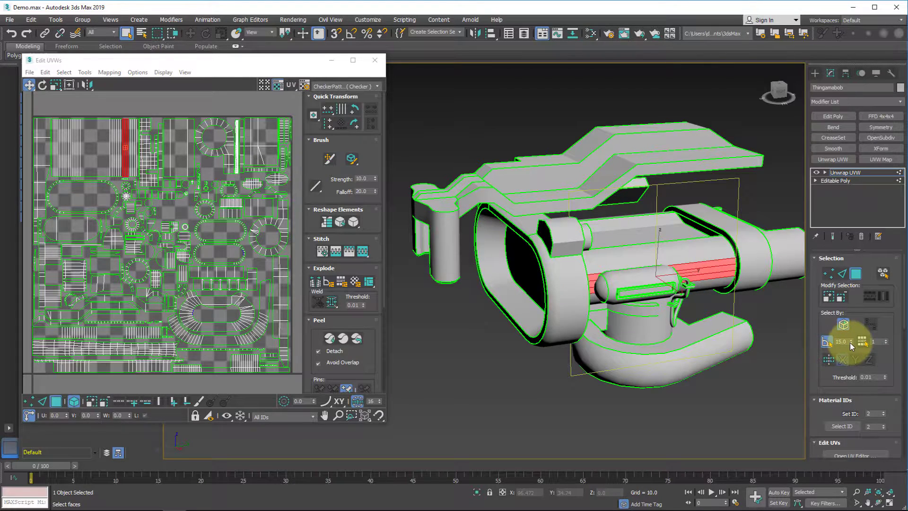
- Raise the planar angle threshold to about 54.1, reselect the cylinder's side, and turn planar angle selection off
{"action": "left_click_drag", "start_coordinate": [850, 342], "coordinate": [797, 223]}
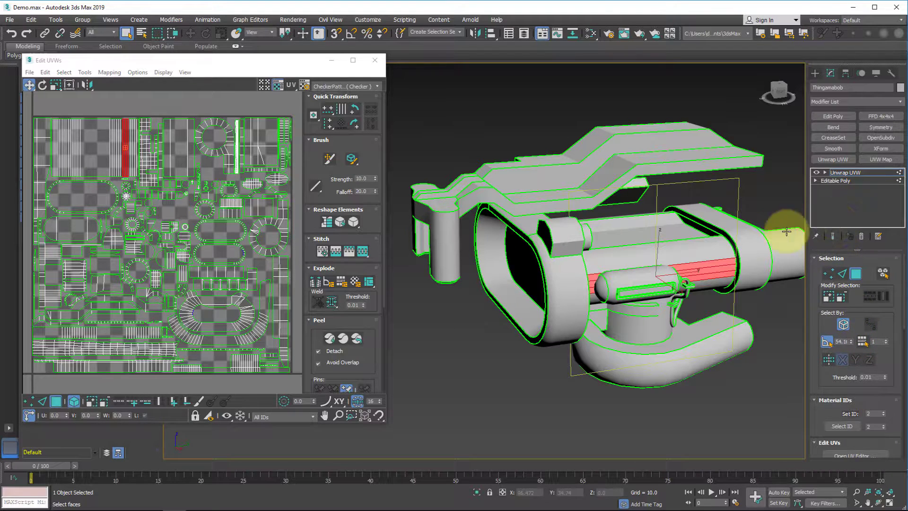
{"action": "left_click", "coordinate": [714, 268]}
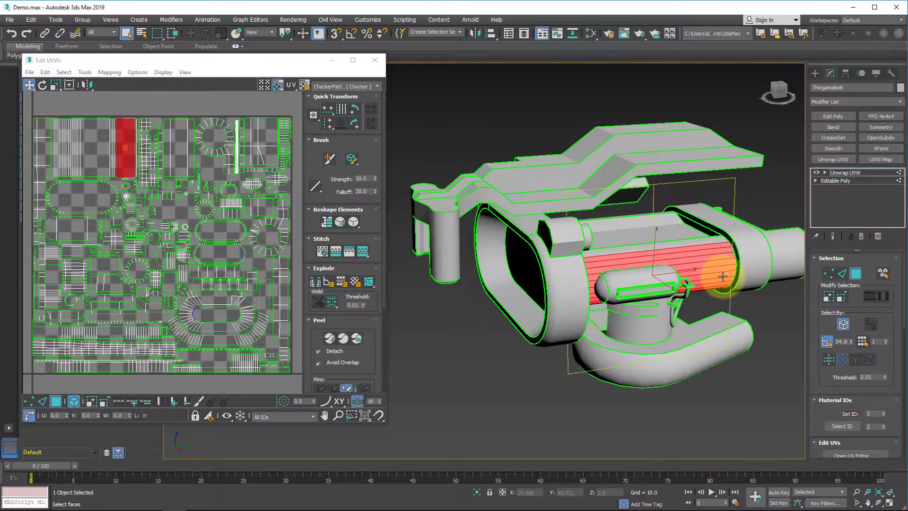
{"action": "left_click", "coordinate": [827, 341]}
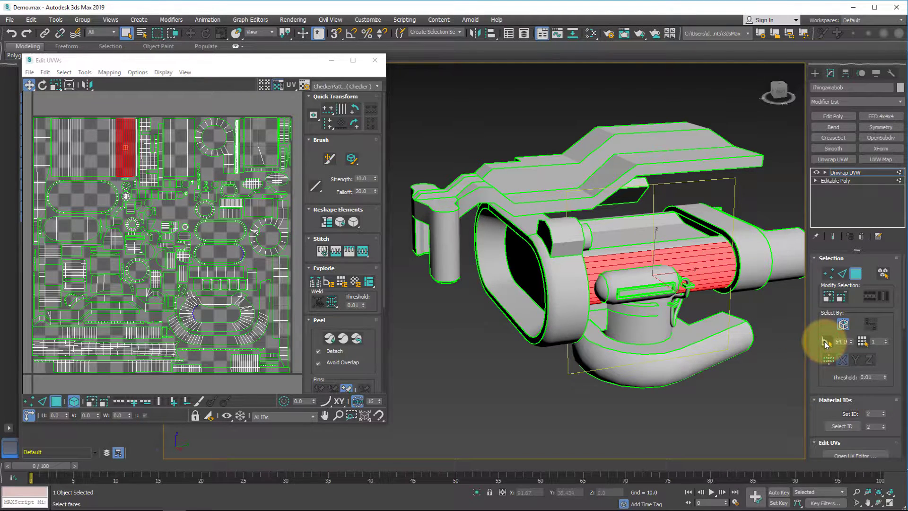
- Select polygons by smoothing groups 1 and 2 in turn, and toggle the mirrored geometry selection on and off
{"action": "left_click", "coordinate": [862, 341]}
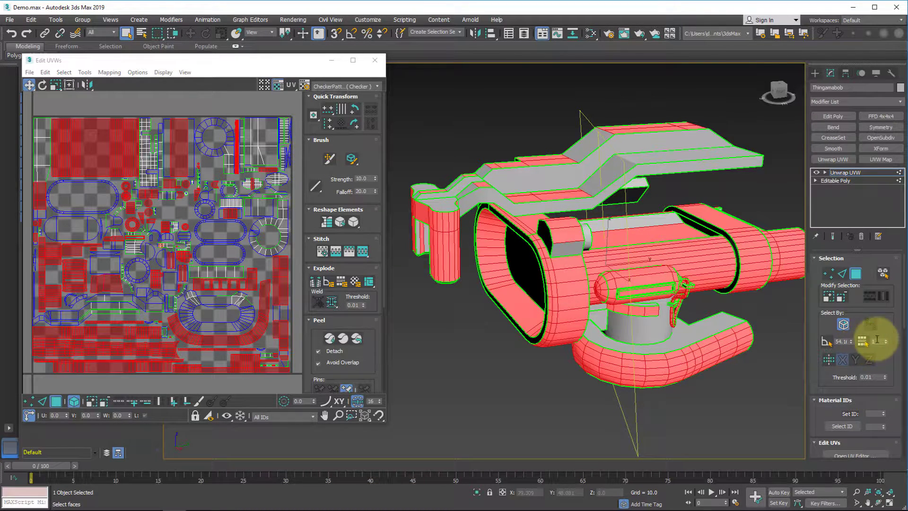
{"action": "left_click", "coordinate": [864, 343]}
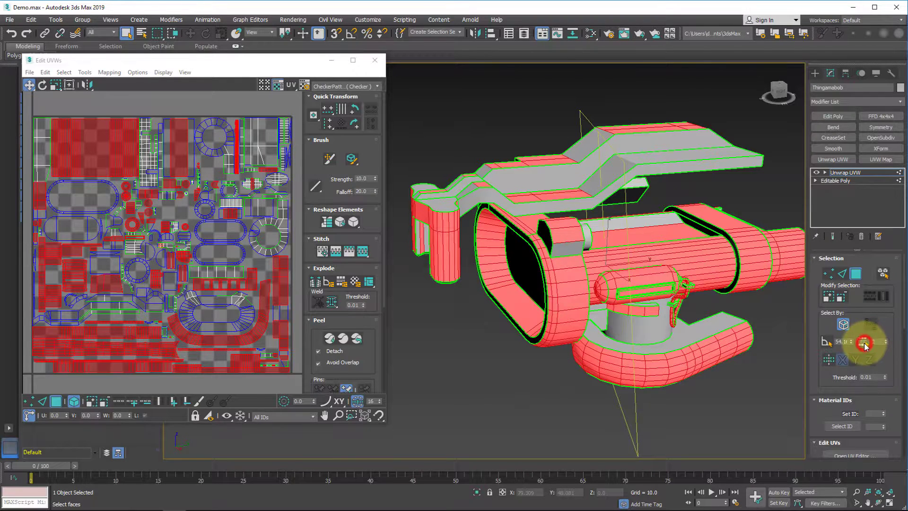
{"action": "left_click", "coordinate": [827, 360]}
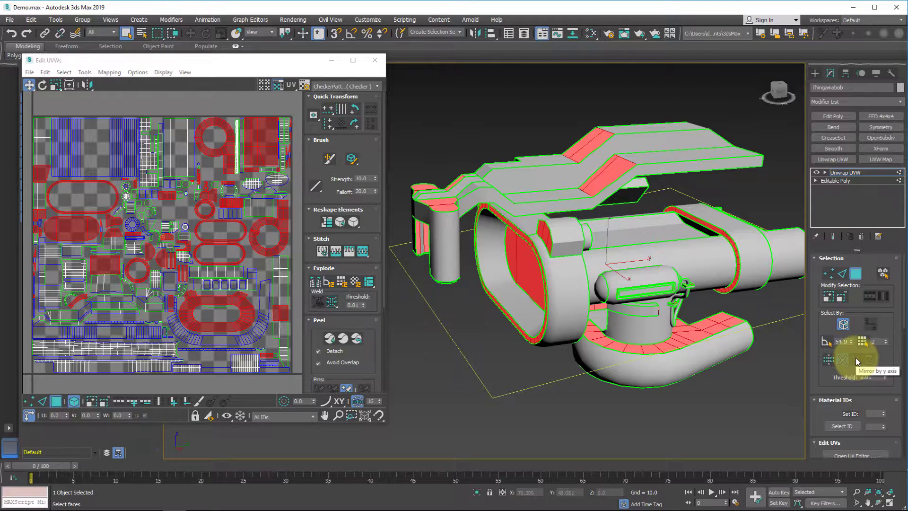
{"action": "left_click", "coordinate": [829, 362]}
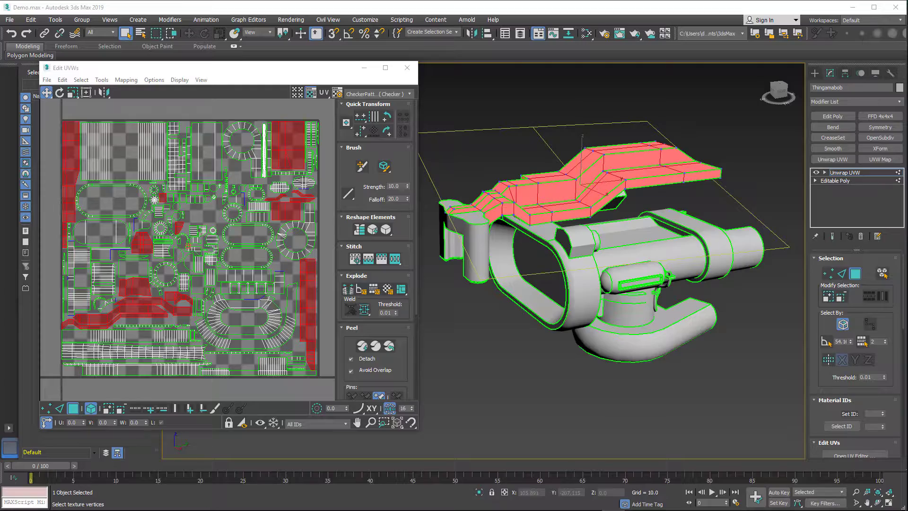
- Display only the selected upper bracket polygons, inspect them from another angle, and restore the full display
{"action": "middle_click_drag", "start_coordinate": [594, 202], "coordinate": [559, 222], "text": "alt"}
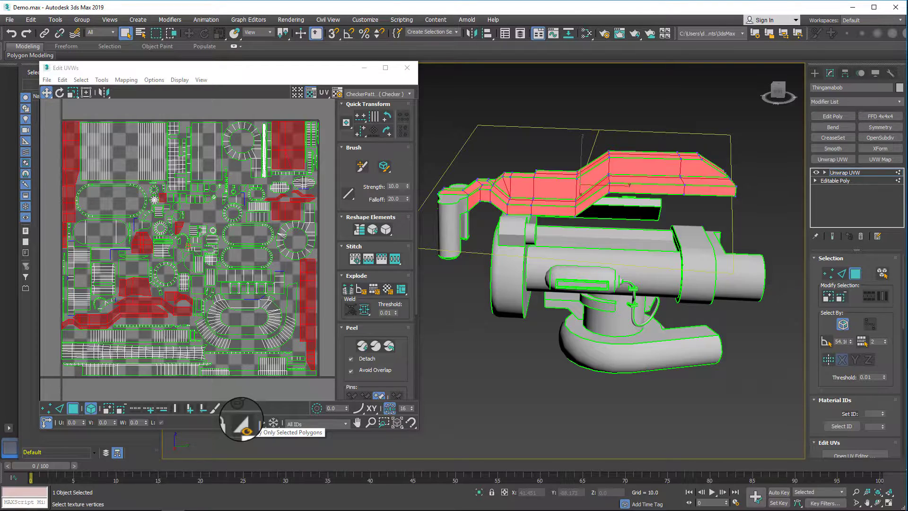
{"action": "left_click", "coordinate": [242, 422]}
{"action": "middle_click_drag", "start_coordinate": [474, 251], "coordinate": [616, 274], "text": "alt"}
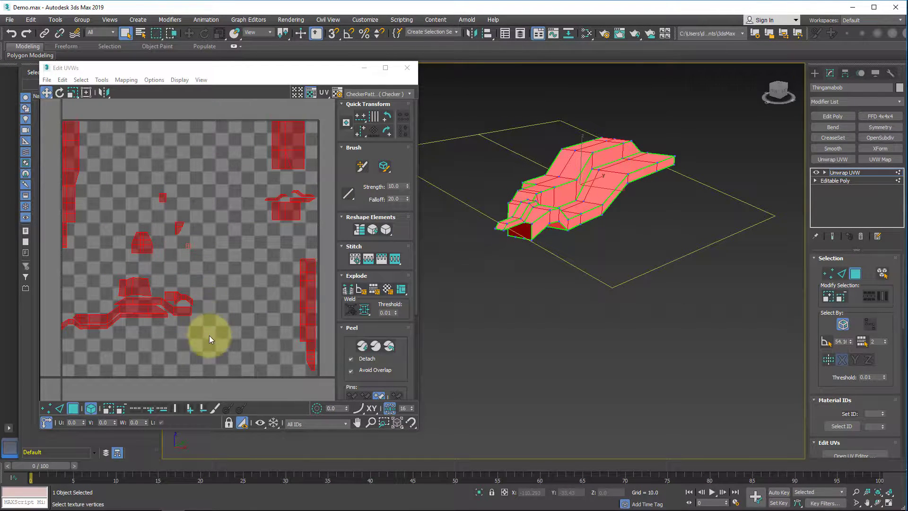
{"action": "left_click", "coordinate": [242, 424]}
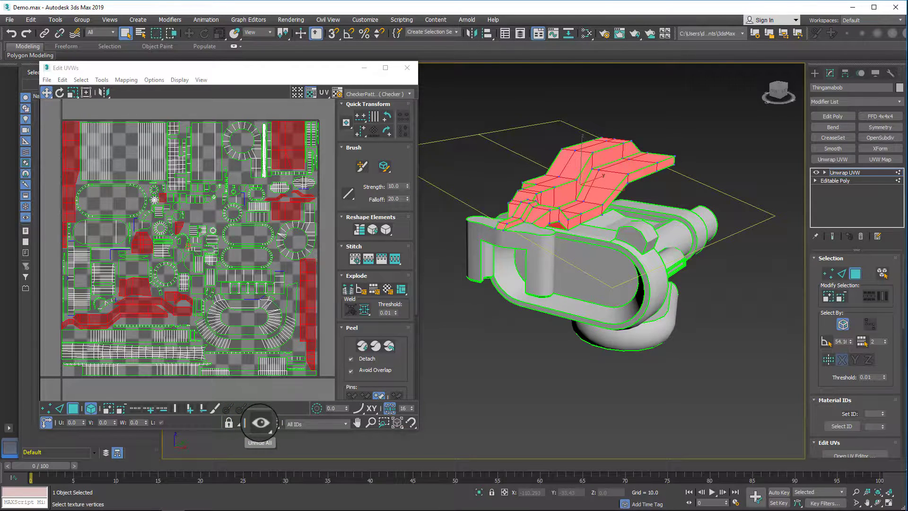
- Hide the selected bracket clusters in the UV layout and unhide all clusters again
{"action": "left_click", "coordinate": [261, 422]}
{"action": "left_click_drag", "start_coordinate": [259, 422], "coordinate": [261, 408]}
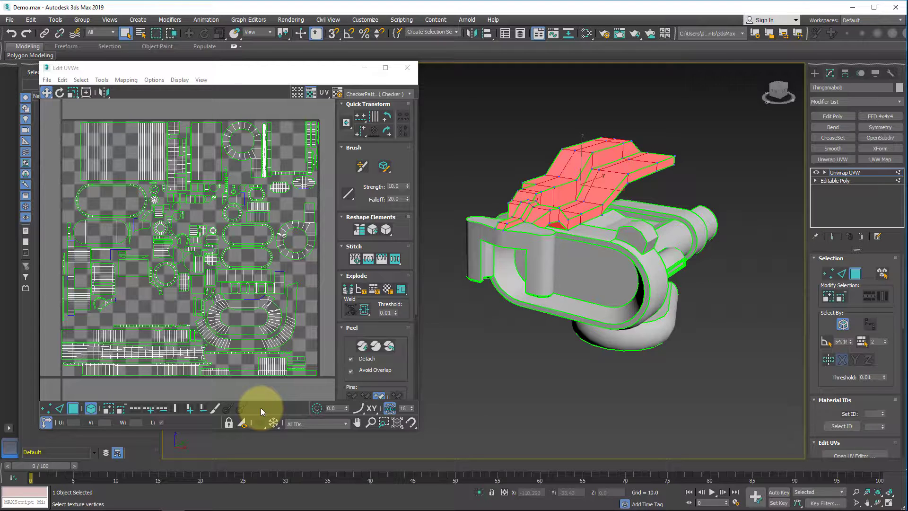
{"action": "left_click_drag", "start_coordinate": [261, 421], "coordinate": [259, 435]}
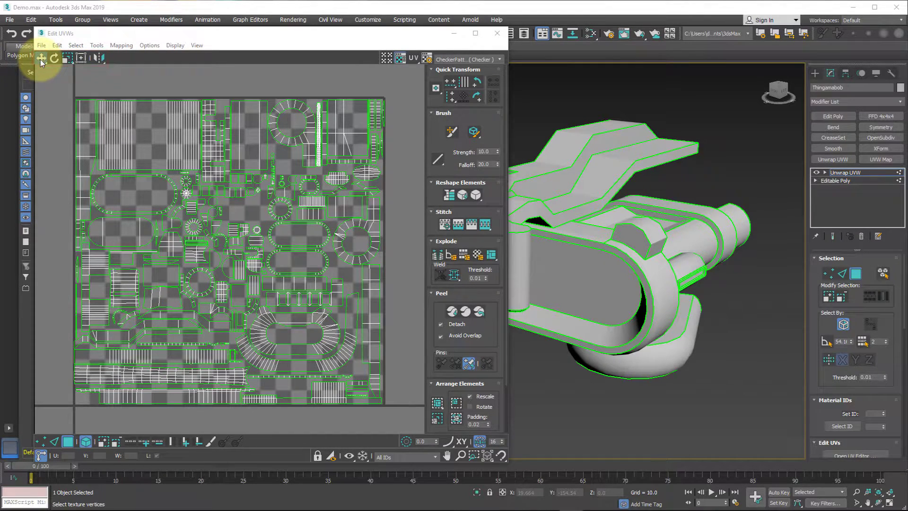
- Select the large striped cluster at the layout's upper left and move it freehand away and back near its original place
{"action": "left_click", "coordinate": [146, 138]}
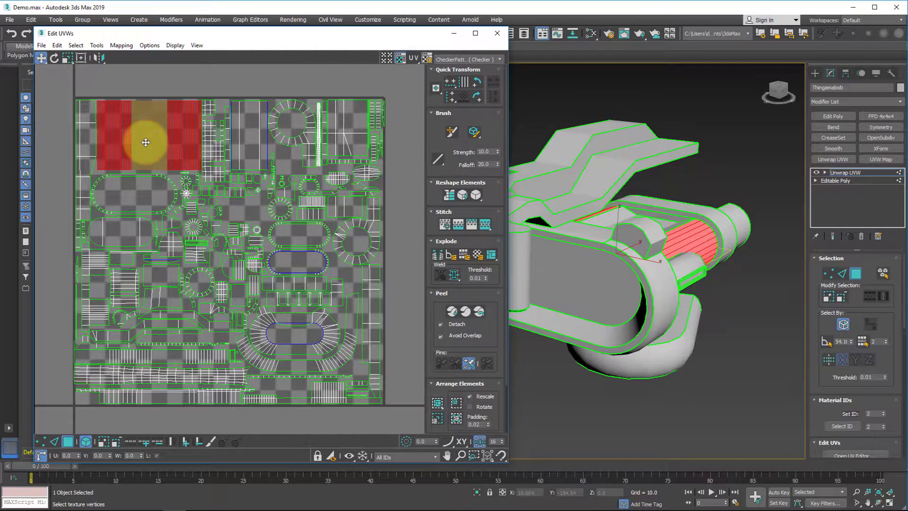
{"action": "left_click_drag", "start_coordinate": [146, 149], "coordinate": [160, 134]}
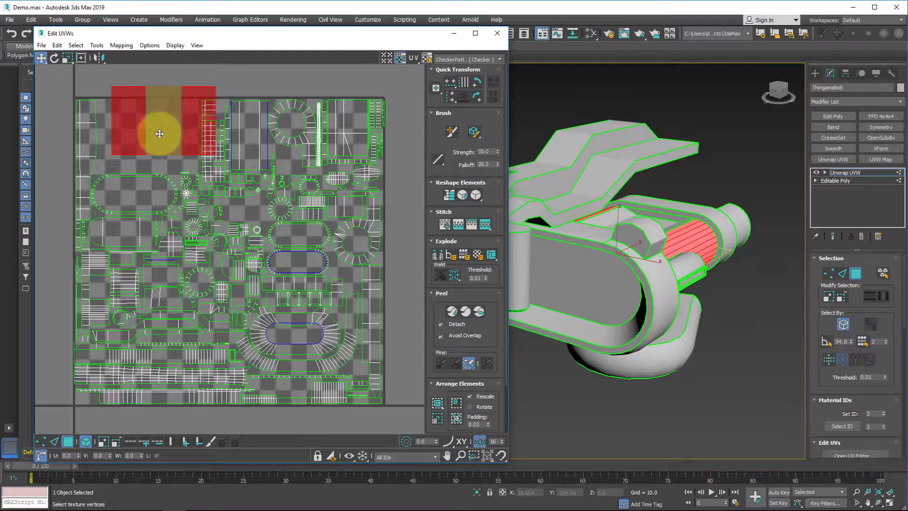
{"action": "mouse_move", "coordinate": [159, 134]}
{"action": "left_mouse_down"}
{"action": "mouse_move", "coordinate": [158, 85]}
{"action": "mouse_move", "coordinate": [162, 140]}
{"action": "mouse_move", "coordinate": [158, 95]}
{"action": "mouse_move", "coordinate": [162, 130]}
{"action": "mouse_move", "coordinate": [180, 133]}
{"action": "mouse_move", "coordinate": [148, 130]}
{"action": "mouse_move", "coordinate": [149, 137]}
{"action": "left_mouse_up"}
{"action": "left_click", "coordinate": [45, 58]}
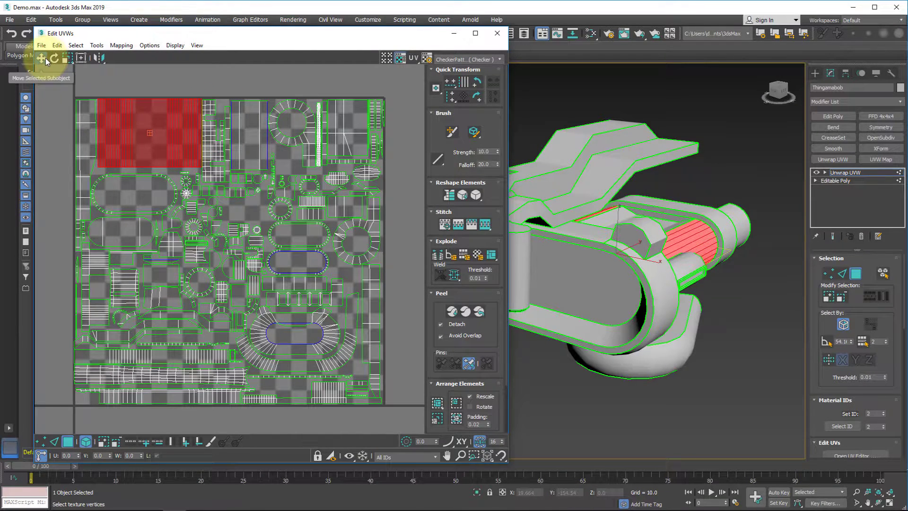
{"action": "mouse_move", "coordinate": [46, 57]}
{"action": "left_mouse_down"}
{"action": "mouse_move", "coordinate": [43, 84]}
{"action": "mouse_move", "coordinate": [46, 58]}
{"action": "left_mouse_up"}
- Rotate the large striped cluster freehand back and forth with the Rotate tool
{"action": "left_click", "coordinate": [55, 59]}
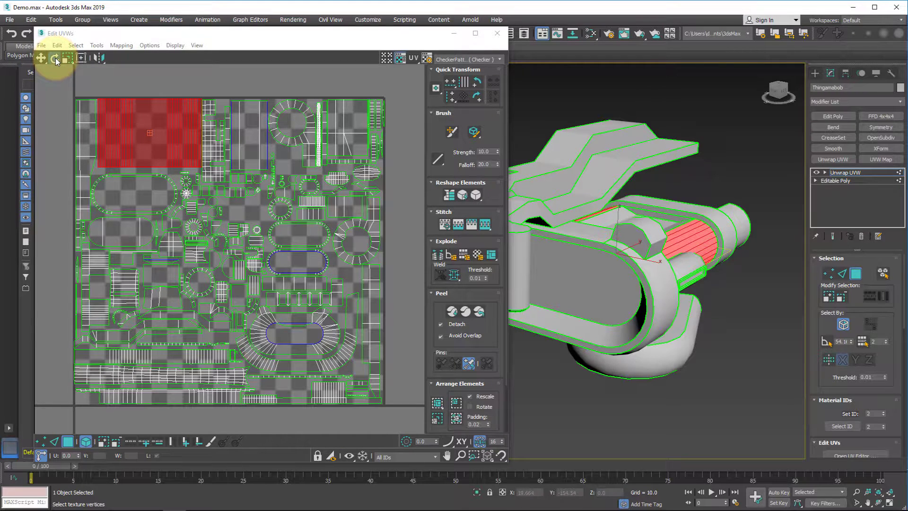
{"action": "left_click_drag", "start_coordinate": [142, 122], "coordinate": [130, 75]}
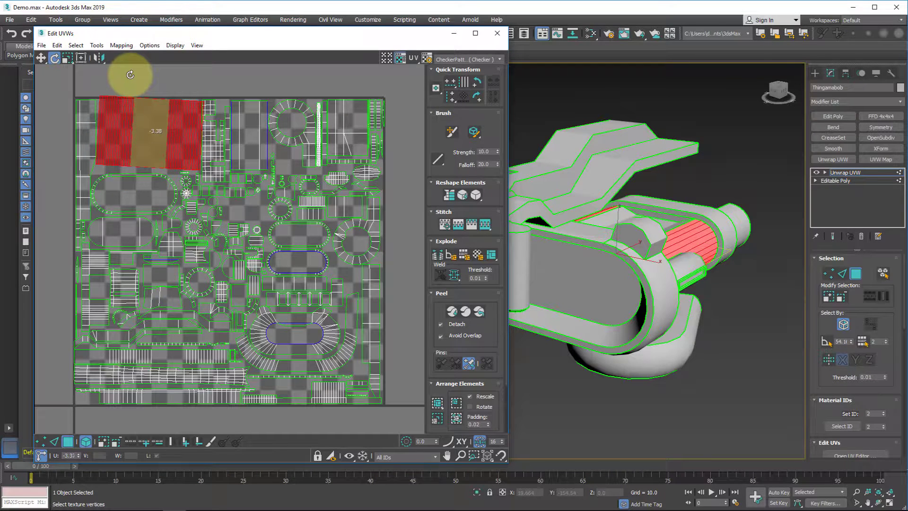
{"action": "left_click_drag", "start_coordinate": [130, 74], "coordinate": [133, 264]}
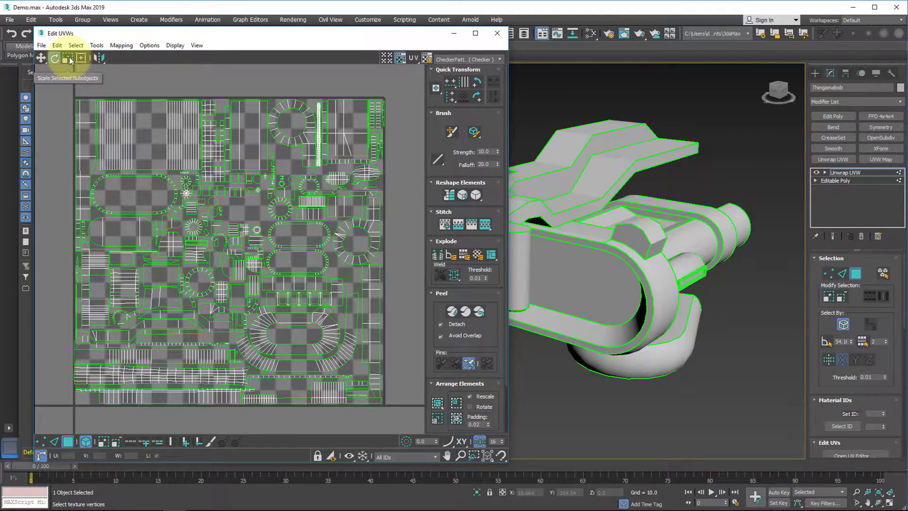
- Scale the large striped cluster freehand with uniform scaling and switch the Scale tool to a single-axis variant
{"action": "left_click", "coordinate": [68, 57]}
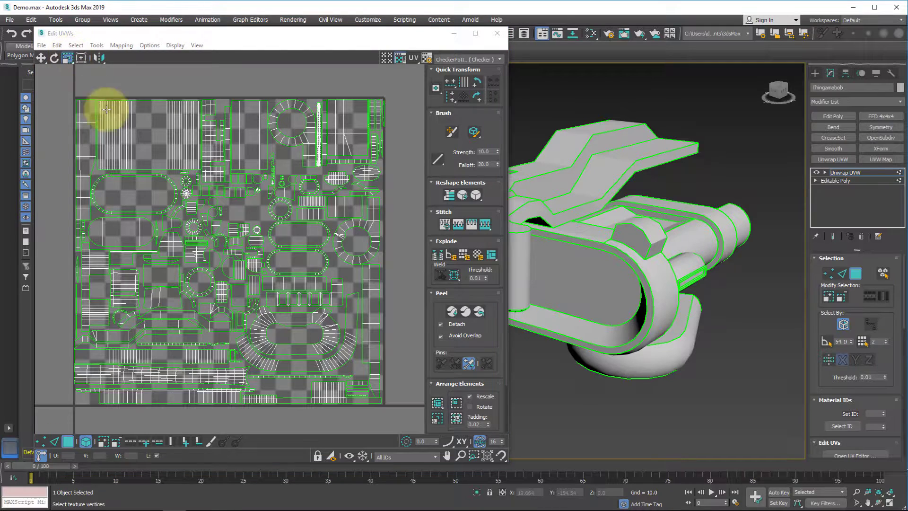
{"action": "left_click", "coordinate": [150, 138]}
{"action": "mouse_move", "coordinate": [150, 138]}
{"action": "left_mouse_down"}
{"action": "mouse_move", "coordinate": [146, 126]}
{"action": "mouse_move", "coordinate": [143, 134]}
{"action": "left_mouse_up"}
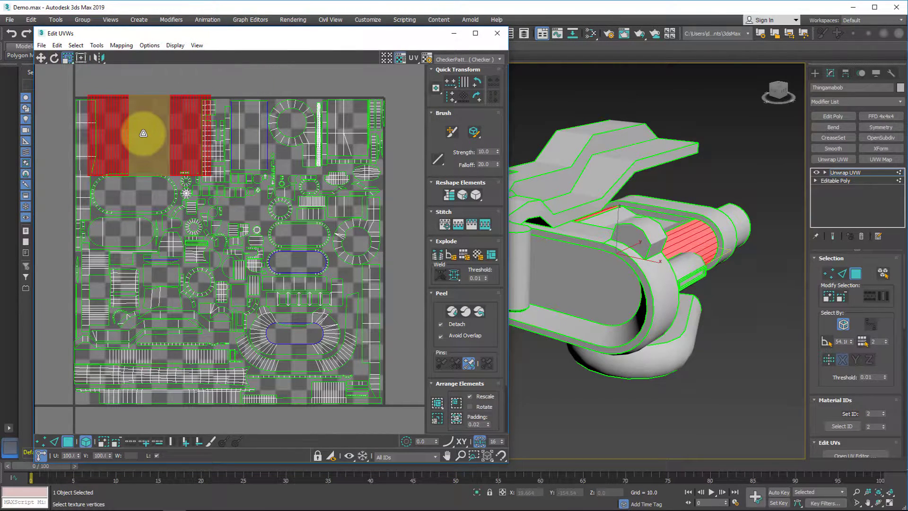
{"action": "left_click_drag", "start_coordinate": [144, 134], "coordinate": [112, 112]}
{"action": "left_click", "coordinate": [67, 58]}
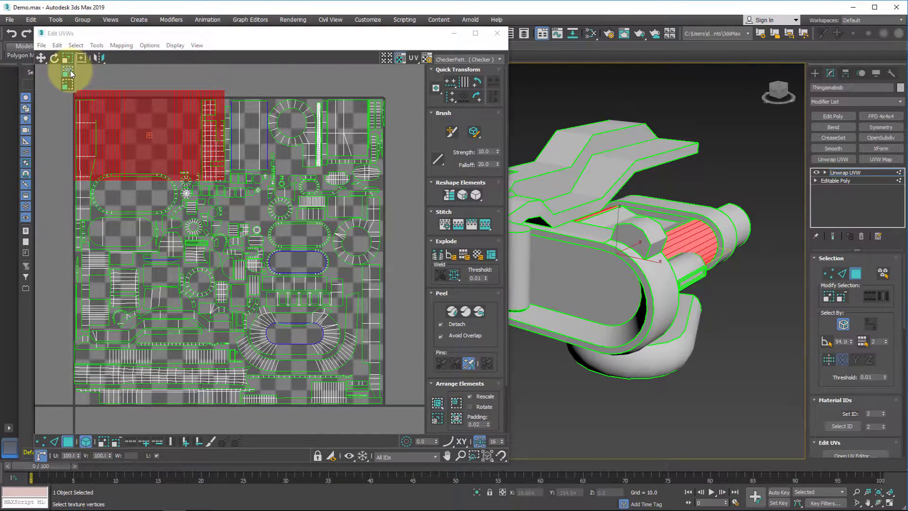
{"action": "left_click", "coordinate": [71, 85]}
- Transform the large striped cluster freehand with the Freeform tool, trying its scale, move and rotate handles
{"action": "left_click", "coordinate": [82, 60]}
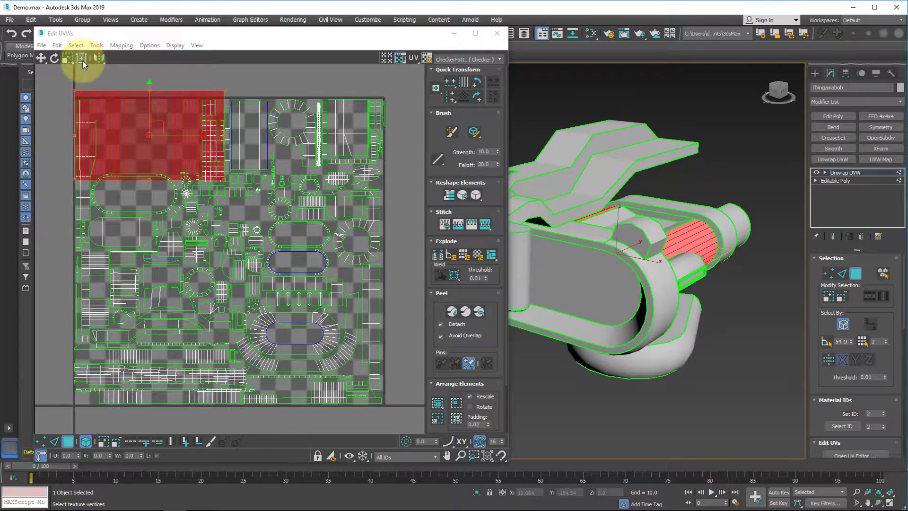
{"action": "mouse_move", "coordinate": [222, 90]}
{"action": "left_mouse_down"}
{"action": "mouse_move", "coordinate": [193, 112]}
{"action": "mouse_move", "coordinate": [221, 90]}
{"action": "left_mouse_up"}
{"action": "left_click_drag", "start_coordinate": [166, 116], "coordinate": [187, 156]}
{"action": "left_click_drag", "start_coordinate": [190, 189], "coordinate": [209, 176]}
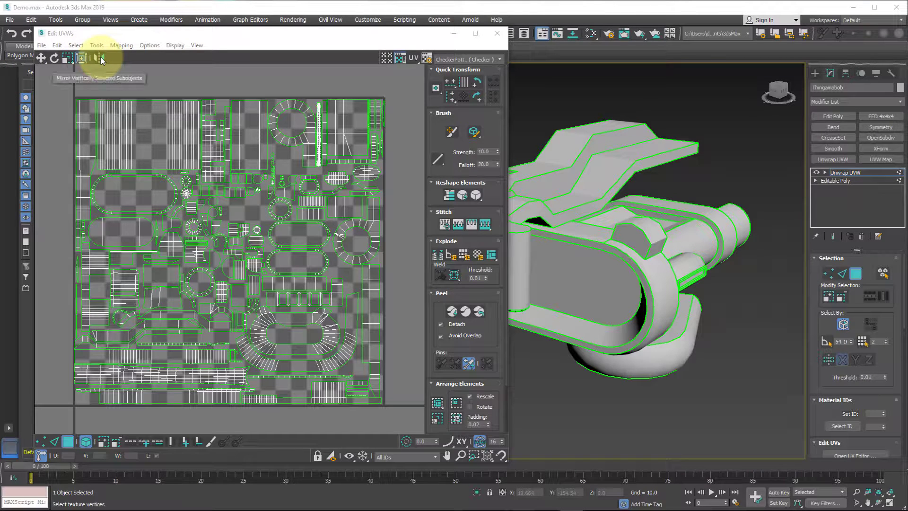
- Select the ring-shaped cluster near the layout's upper edge and flip it with the Mirror tool variants
{"action": "left_click", "coordinate": [307, 138]}
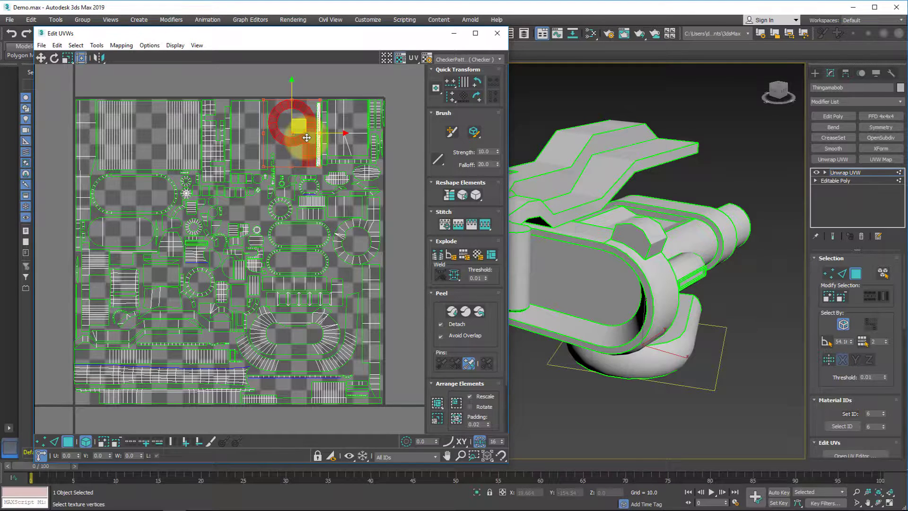
{"action": "left_click", "coordinate": [101, 60]}
{"action": "left_click", "coordinate": [101, 60]}
{"action": "left_click_drag", "start_coordinate": [100, 60], "coordinate": [102, 100]}
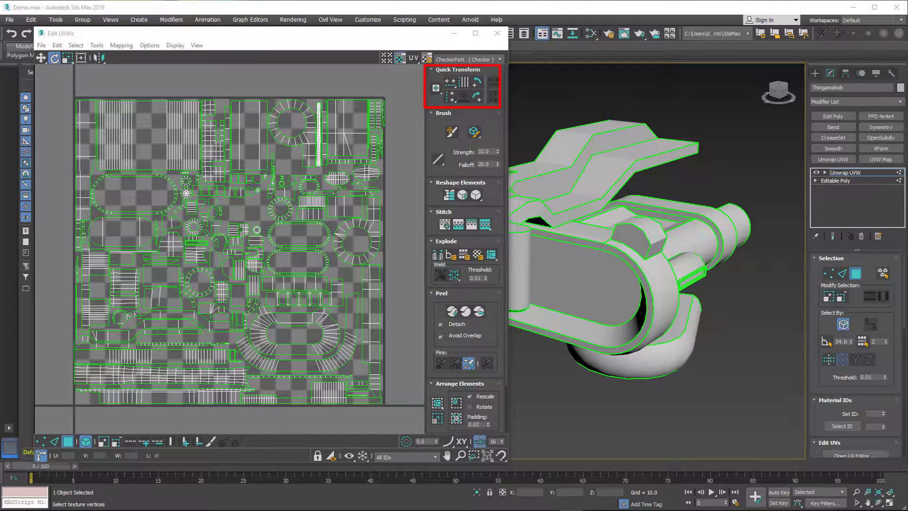
- Rotate the large striped cluster freehand, set its pivot to a corner, and rotate it around that pivot
{"action": "left_click", "coordinate": [156, 135]}
{"action": "left_click_drag", "start_coordinate": [156, 134], "coordinate": [169, 119]}
{"action": "left_click", "coordinate": [435, 88]}
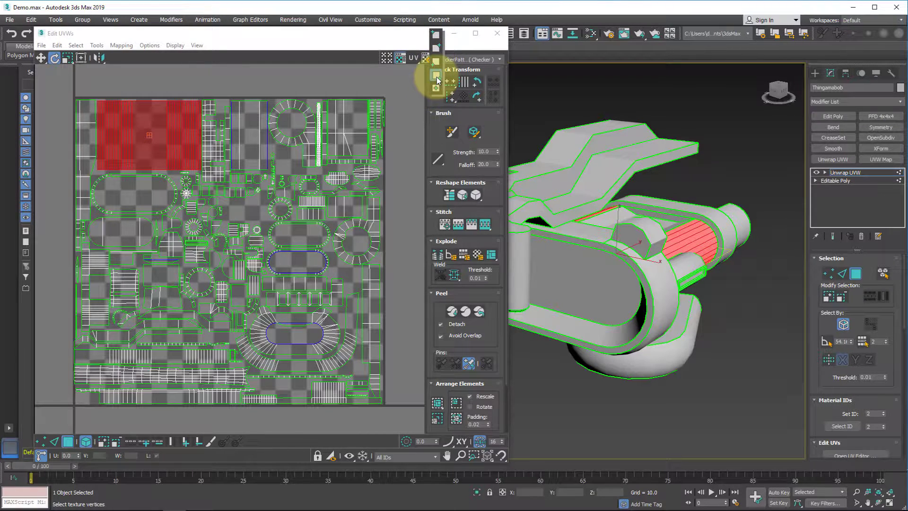
{"action": "left_click", "coordinate": [436, 77]}
{"action": "mouse_move", "coordinate": [169, 132]}
{"action": "left_mouse_down"}
{"action": "mouse_move", "coordinate": [148, 134]}
{"action": "mouse_move", "coordinate": [141, 152]}
{"action": "mouse_move", "coordinate": [148, 122]}
{"action": "mouse_move", "coordinate": [157, 128]}
{"action": "left_mouse_up"}
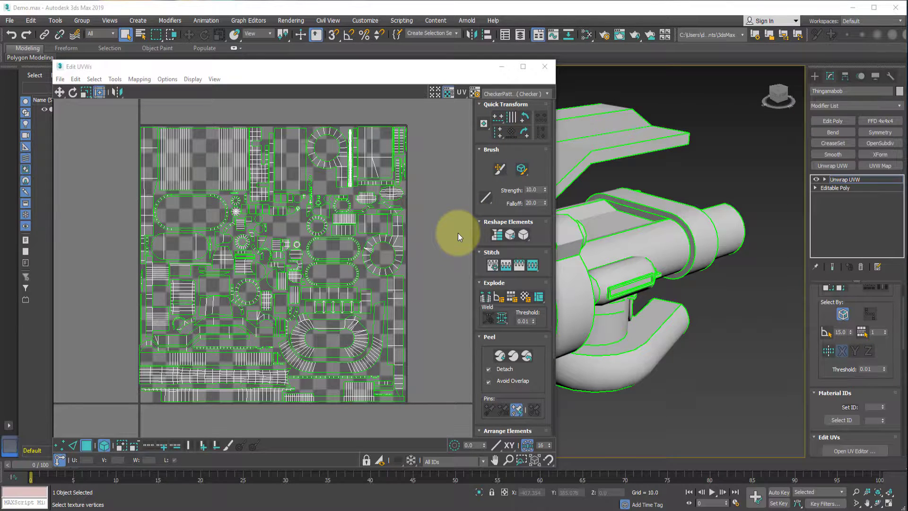
- Select the long curved strip cluster near the layout's lower edge and move it freehand into the empty area below the layout
{"action": "left_click", "coordinate": [234, 378]}
{"action": "middle_click_drag", "start_coordinate": [246, 368], "coordinate": [279, 238]}
{"action": "left_click_drag", "start_coordinate": [260, 238], "coordinate": [269, 297]}
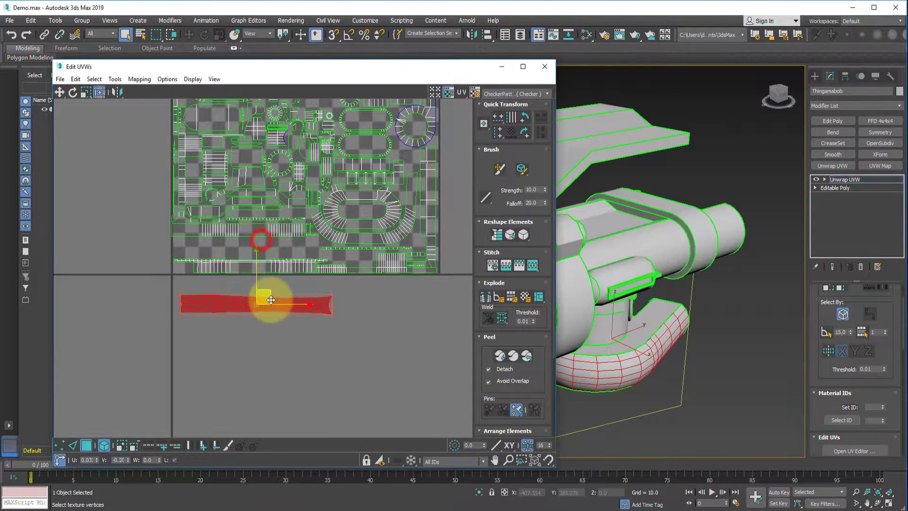
{"action": "scroll", "coordinate": [269, 295], "scroll_direction": "up", "scroll_amount": 5}
{"action": "scroll", "coordinate": [265, 301], "scroll_direction": "up", "scroll_amount": 3}
{"action": "middle_click_drag", "start_coordinate": [262, 303], "coordinate": [330, 204]}
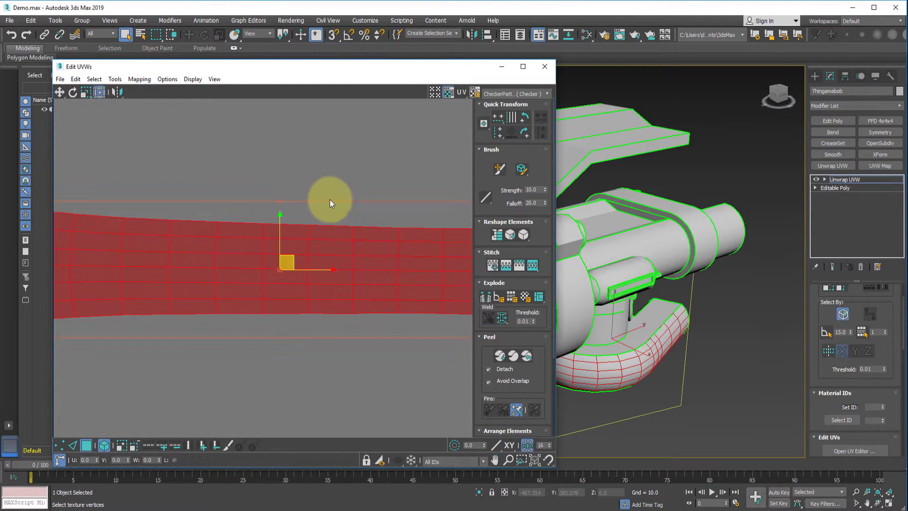
- Align one column of vertices across the strip vertically to the pivot with element selection off, then try and undo a horizontal alignment
{"action": "left_click", "coordinate": [62, 446]}
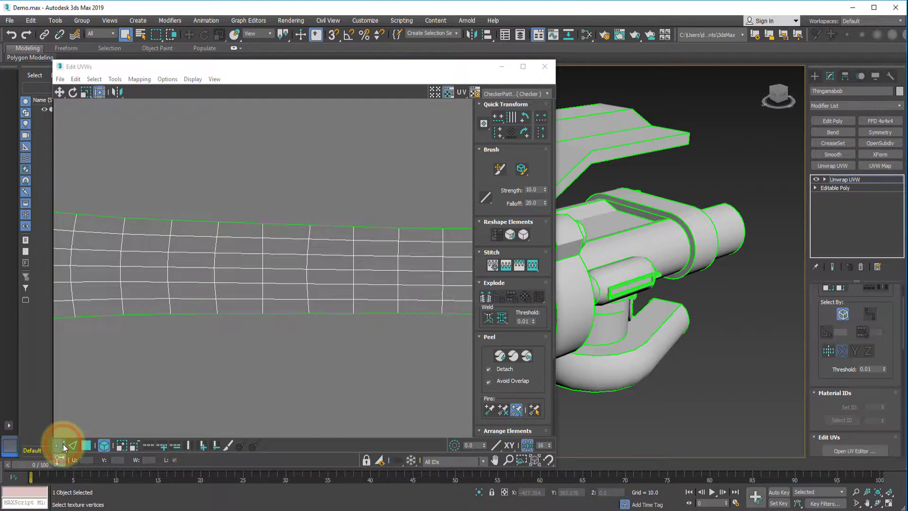
{"action": "left_click", "coordinate": [105, 445]}
{"action": "left_click_drag", "start_coordinate": [324, 328], "coordinate": [297, 183]}
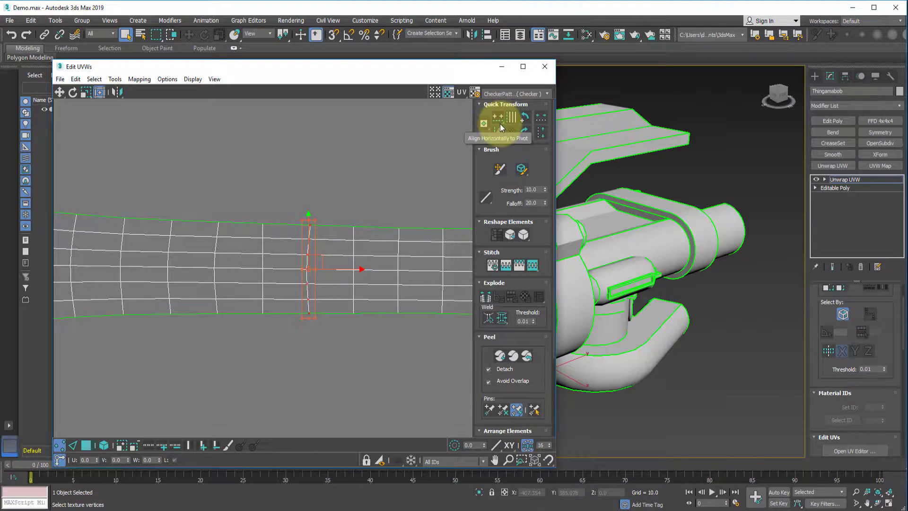
{"action": "left_click", "coordinate": [499, 136]}
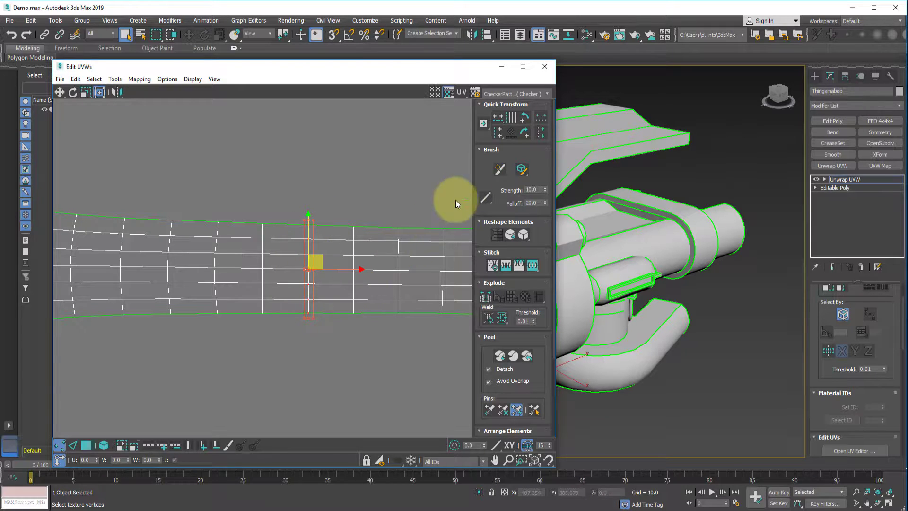
{"action": "left_click", "coordinate": [498, 119]}
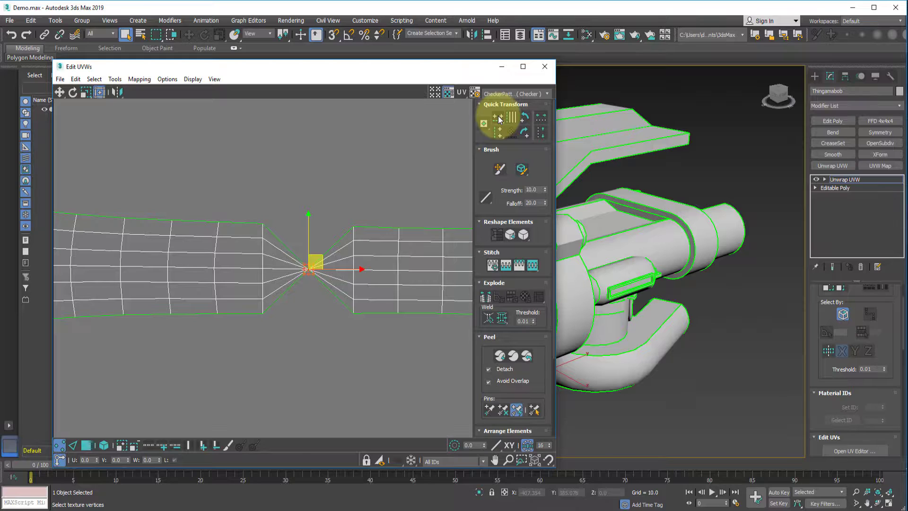
{"action": "left_click", "coordinate": [498, 118]}
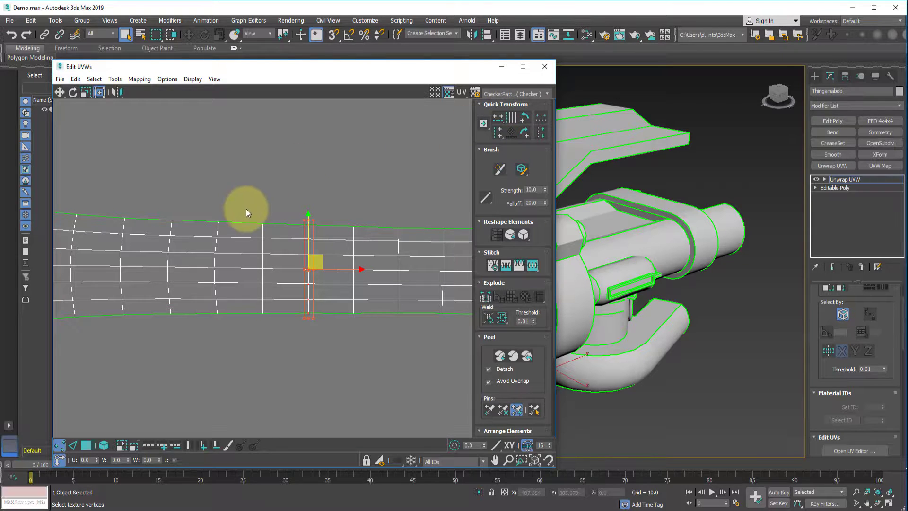
- Select five neighbouring vertices along the strip's upper border and align them horizontally to the pivot
{"action": "left_click_drag", "start_coordinate": [206, 217], "coordinate": [418, 231]}
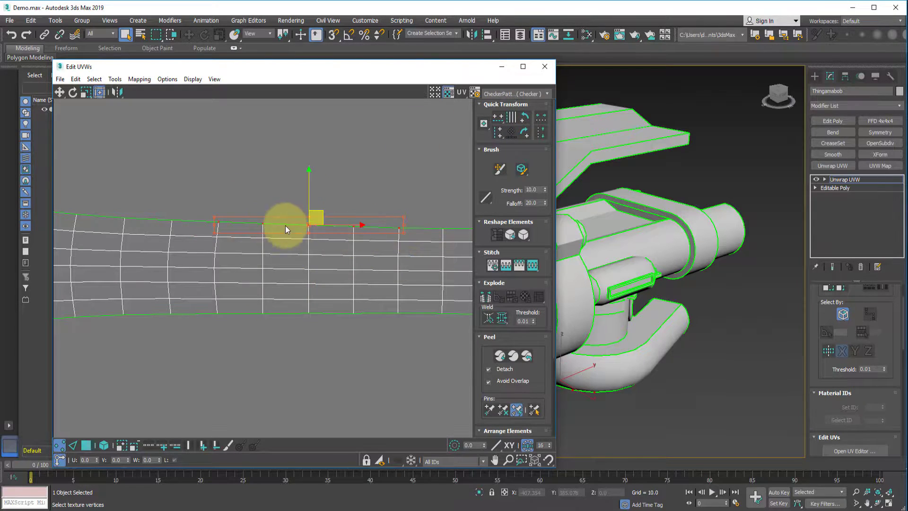
{"action": "left_click", "coordinate": [499, 118]}
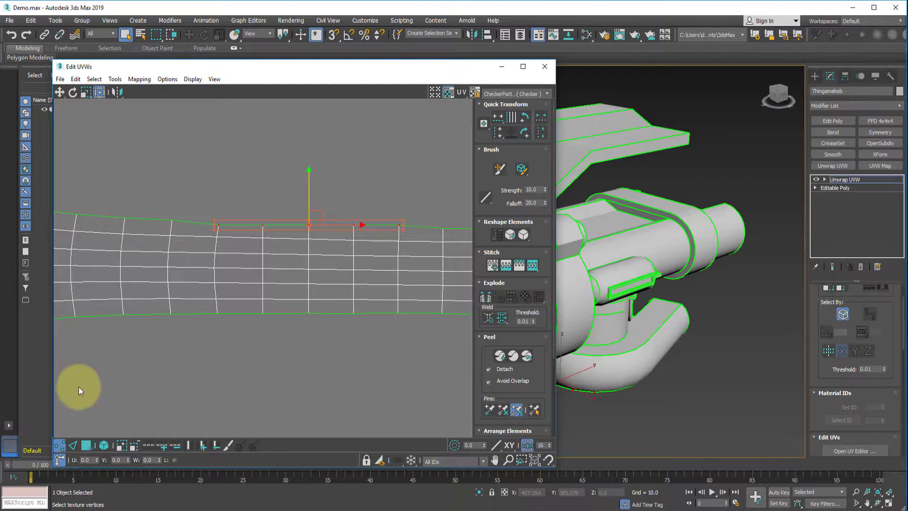
- Switch to edge selection and select the curved edge loop crossing the strip at the start of the flattened border section
{"action": "left_click", "coordinate": [72, 445]}
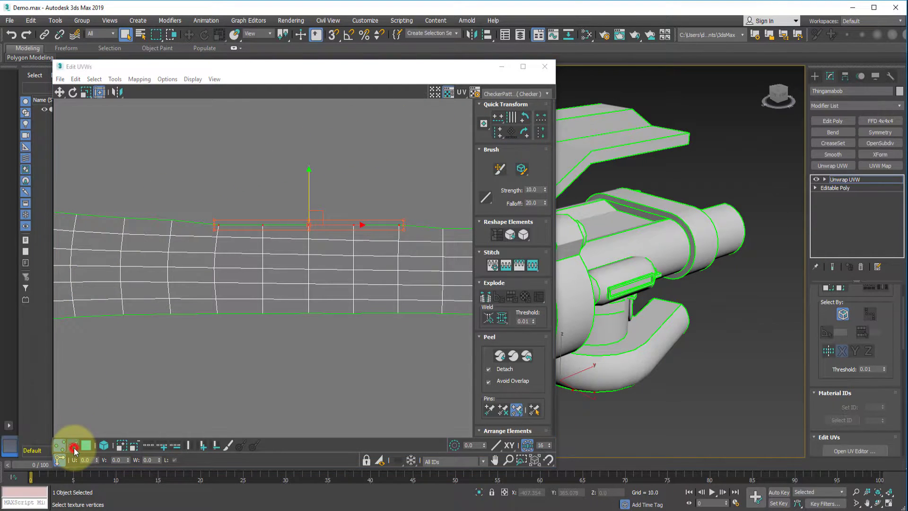
{"action": "double_click", "coordinate": [217, 232]}
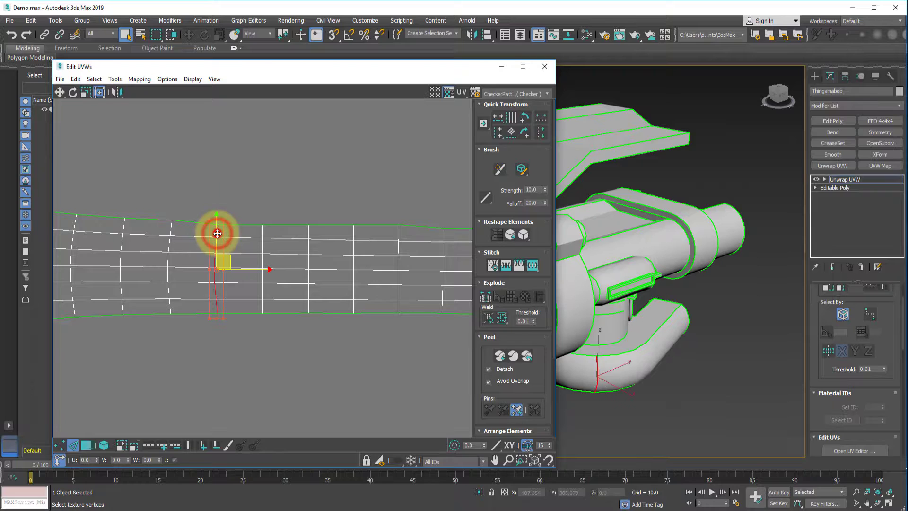
- Try Align Vertically on the selected edge loop in its to-pivot and in-place variants, undoing each attempt
{"action": "left_click", "coordinate": [499, 135]}
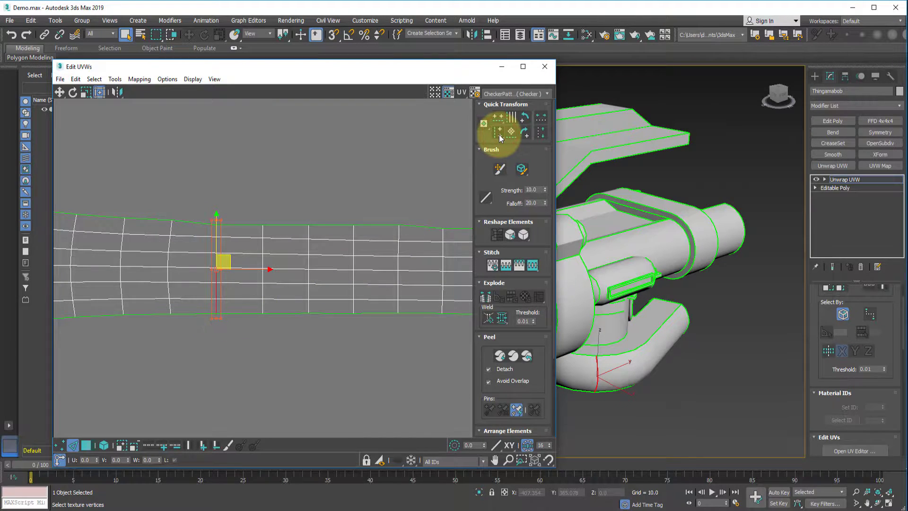
{"action": "key", "text": "ctrl+z"}
{"action": "left_click_drag", "start_coordinate": [499, 135], "coordinate": [498, 143]}
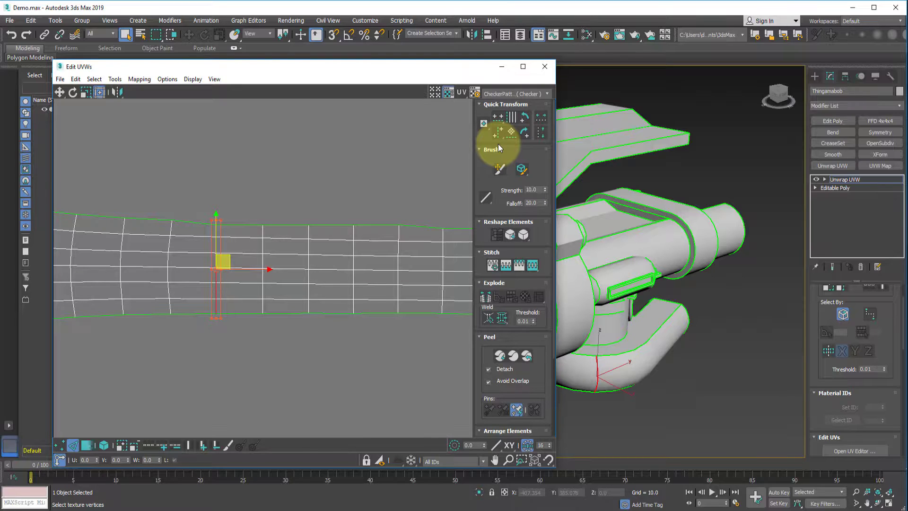
{"action": "key", "text": "ctrl+z"}
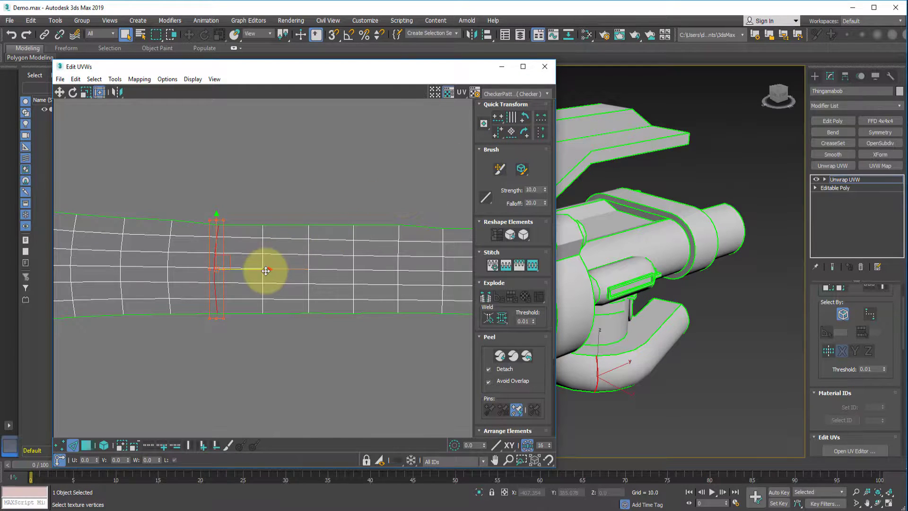
- Select the ring of parallel edges in the strip's second row and align each edge vertically in place
{"action": "left_click", "coordinate": [169, 242]}
{"action": "left_click", "coordinate": [169, 243]}
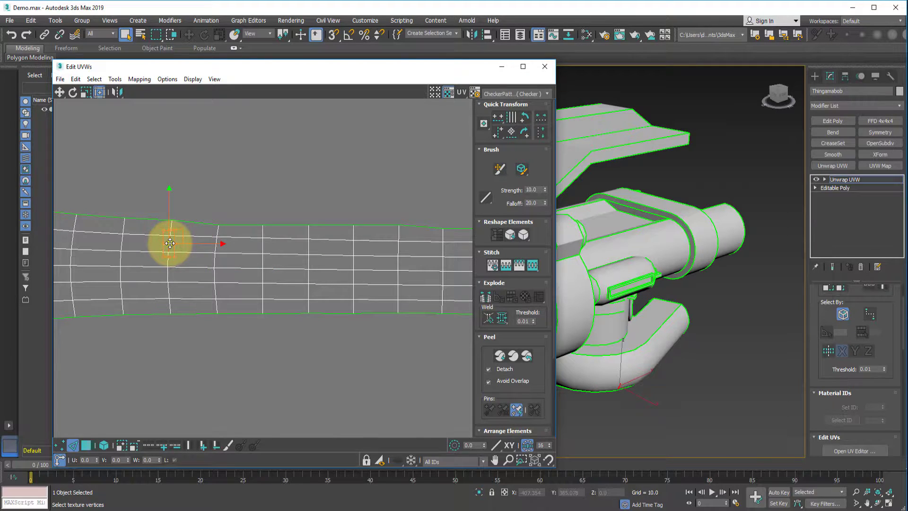
{"action": "left_click", "coordinate": [216, 248], "text": "shift"}
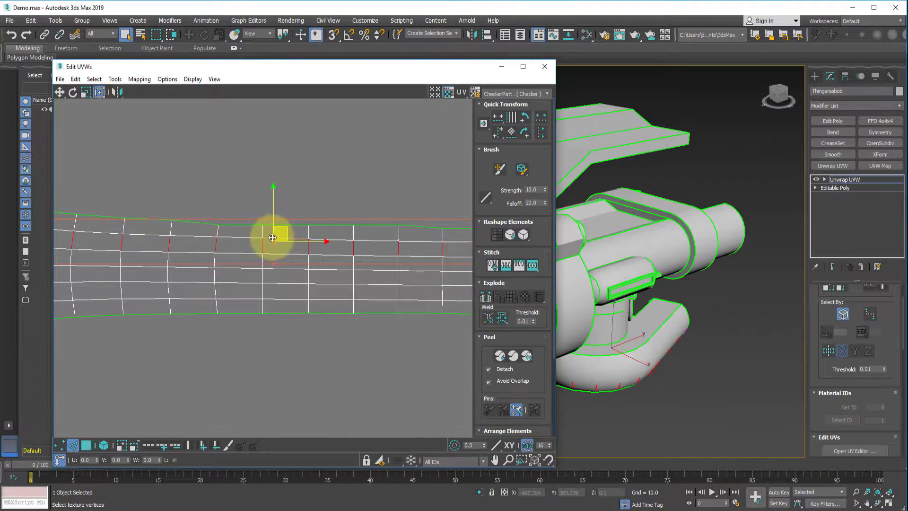
{"action": "left_click", "coordinate": [498, 136]}
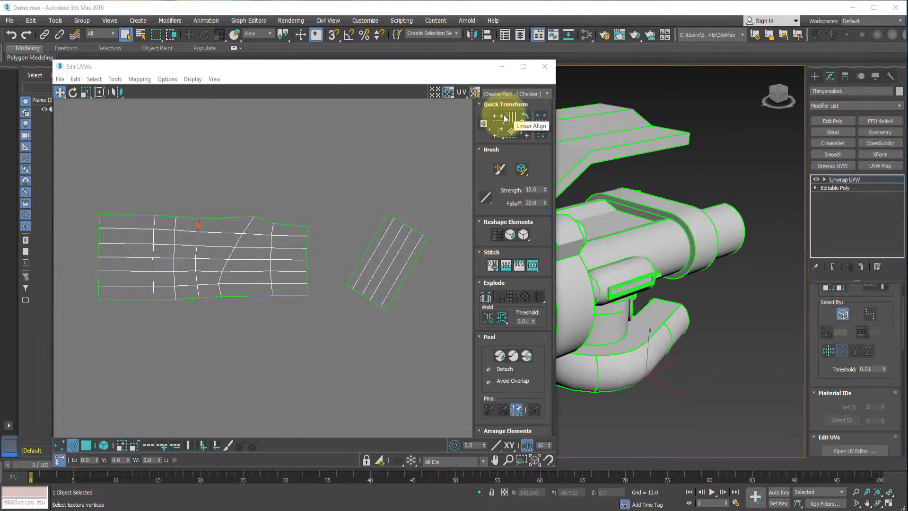
- Select the two bent edge loops in the wider cluster and straighten them with Linear Align
{"action": "double_click", "coordinate": [247, 222]}
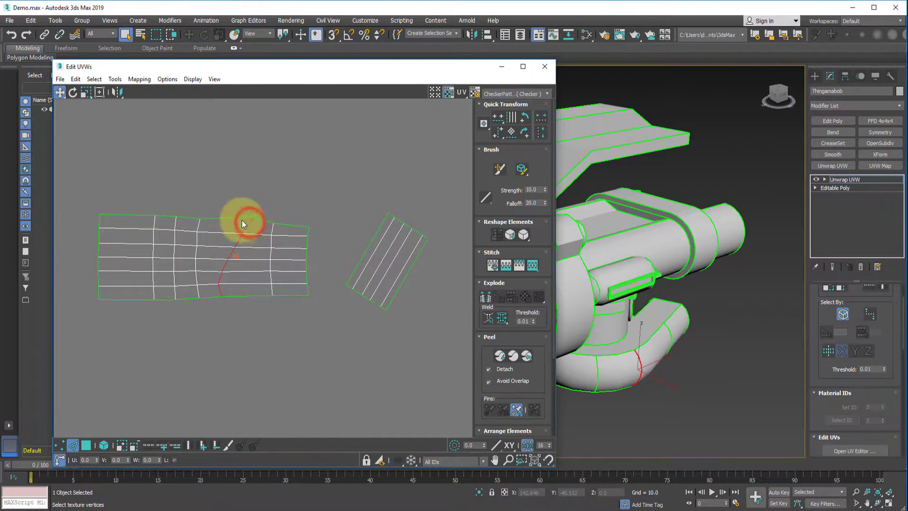
{"action": "double_click", "coordinate": [197, 222], "text": "ctrl"}
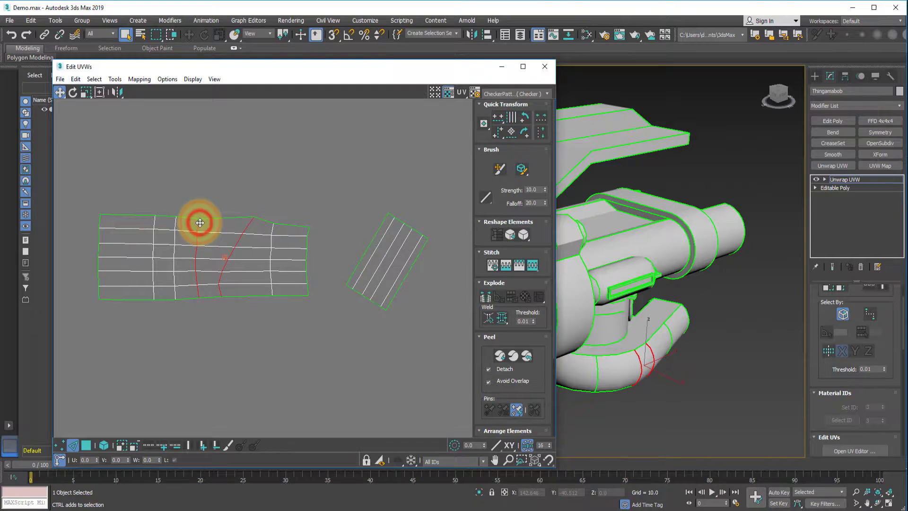
{"action": "left_click", "coordinate": [510, 121]}
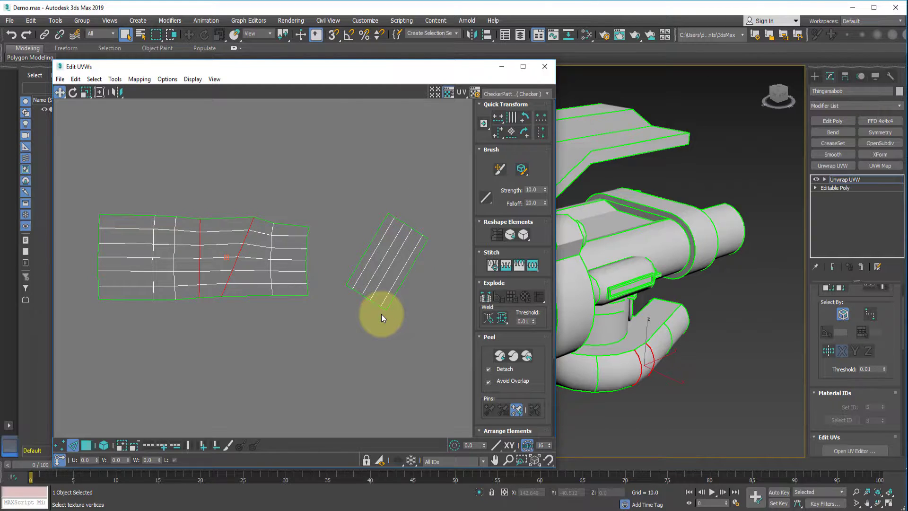
- Straighten the tilted small cluster by aligning it to its lower edge, then rotate it -90 degrees around the pivot and back
{"action": "left_click", "coordinate": [367, 298]}
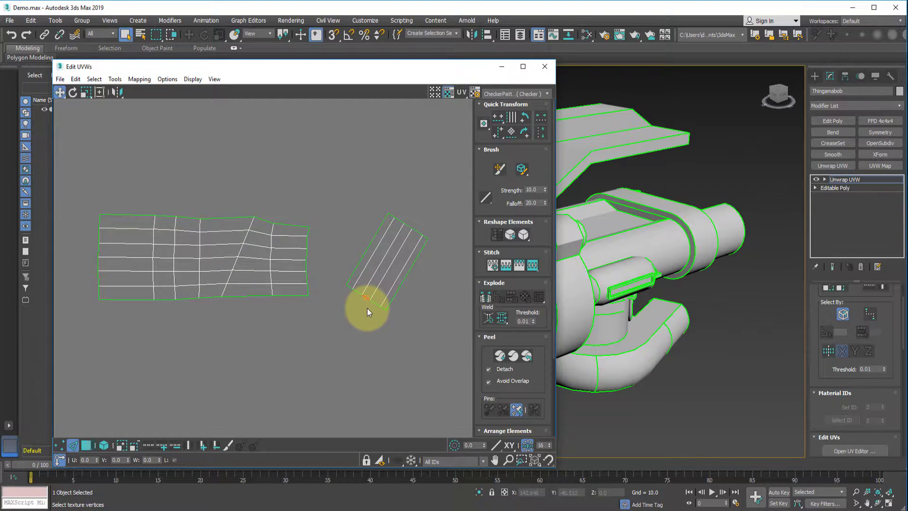
{"action": "left_click", "coordinate": [510, 132]}
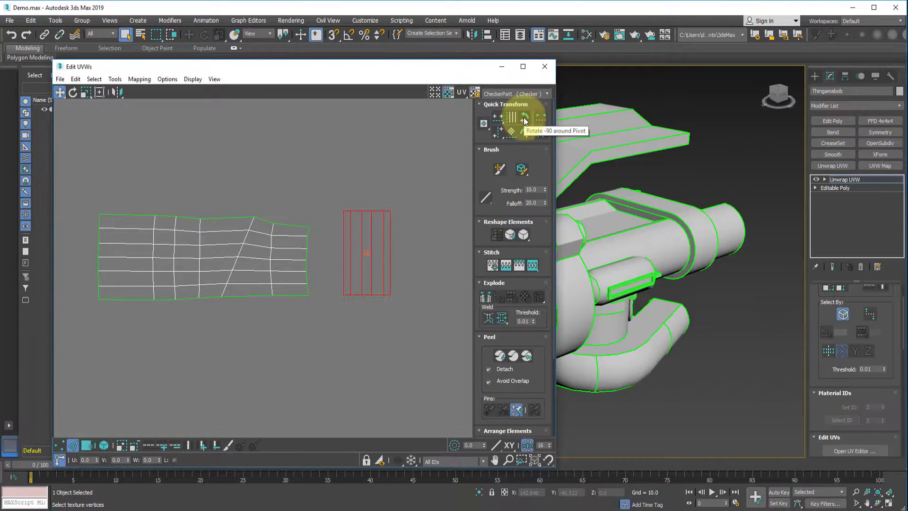
{"action": "left_click", "coordinate": [524, 119]}
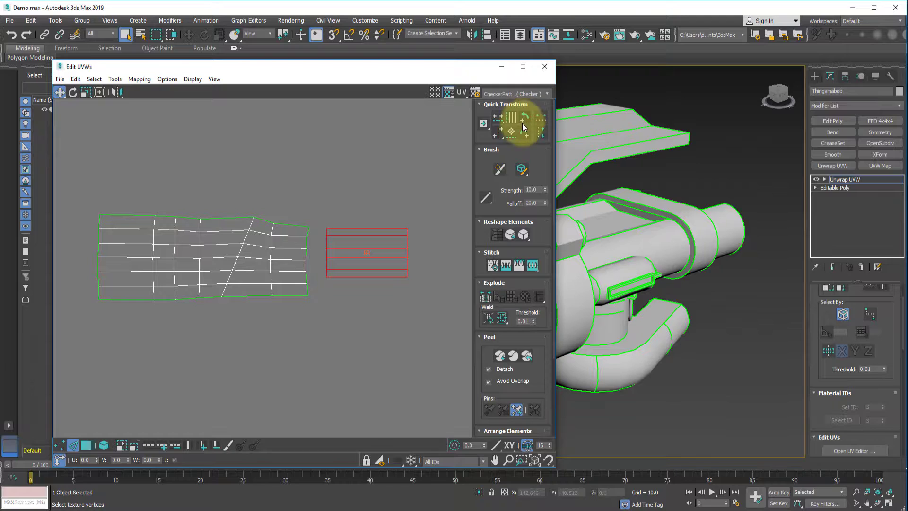
{"action": "left_click", "coordinate": [523, 135]}
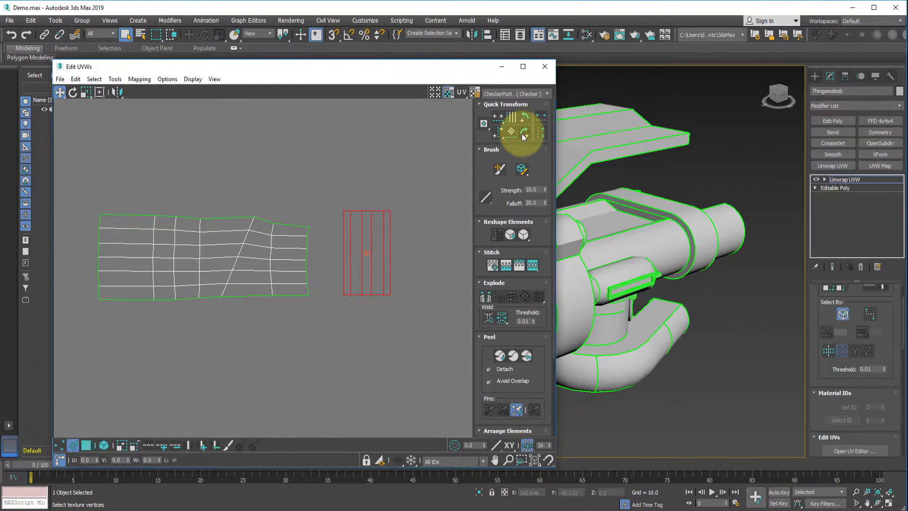
- Activate the Freeform tool and move the straightened cluster's pivot to its lower-left corner
{"action": "left_click", "coordinate": [101, 95]}
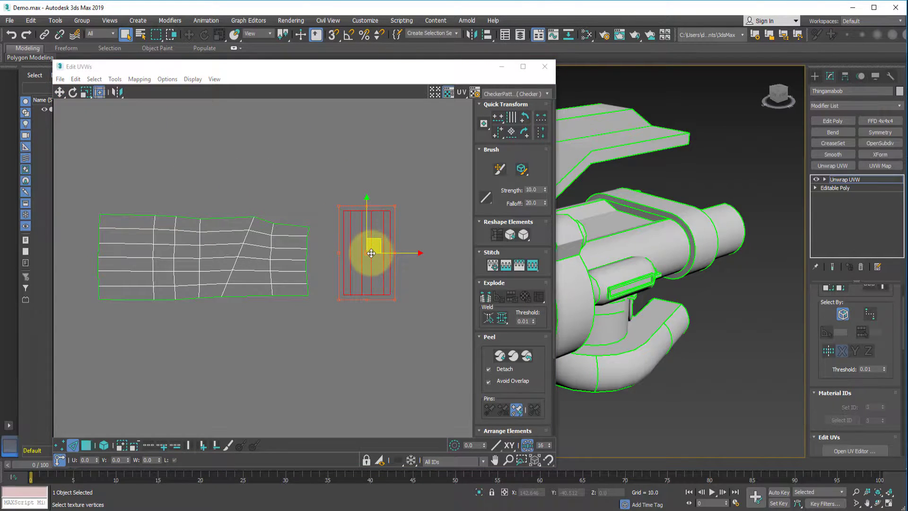
{"action": "left_click_drag", "start_coordinate": [367, 252], "coordinate": [359, 257]}
{"action": "left_click_drag", "start_coordinate": [326, 283], "coordinate": [343, 296]}
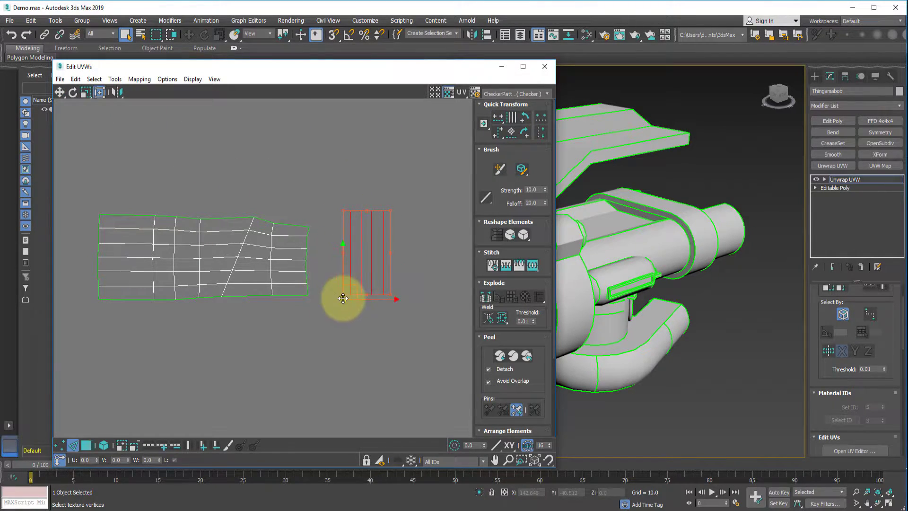
- Rotate the small cluster 90 degrees around its corner pivot and back, and clear the selection
{"action": "left_click", "coordinate": [525, 119]}
{"action": "left_click", "coordinate": [526, 133]}
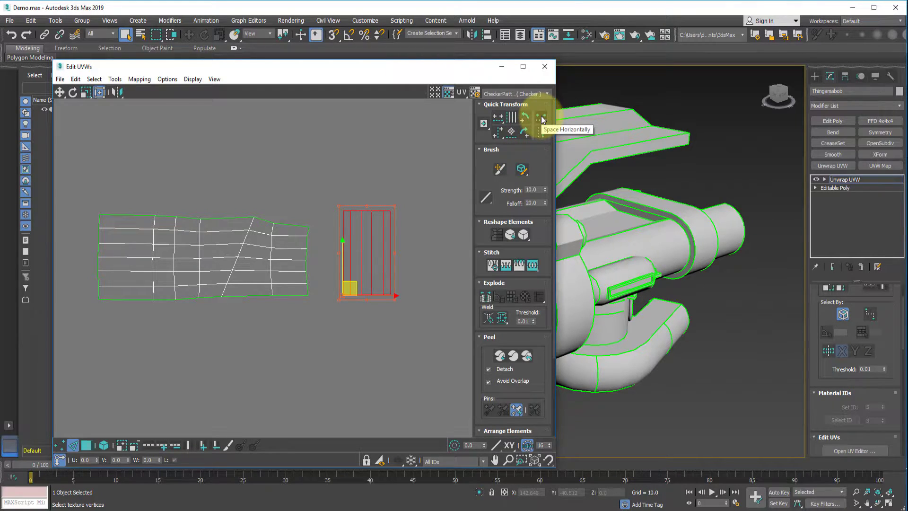
{"action": "left_click", "coordinate": [374, 154]}
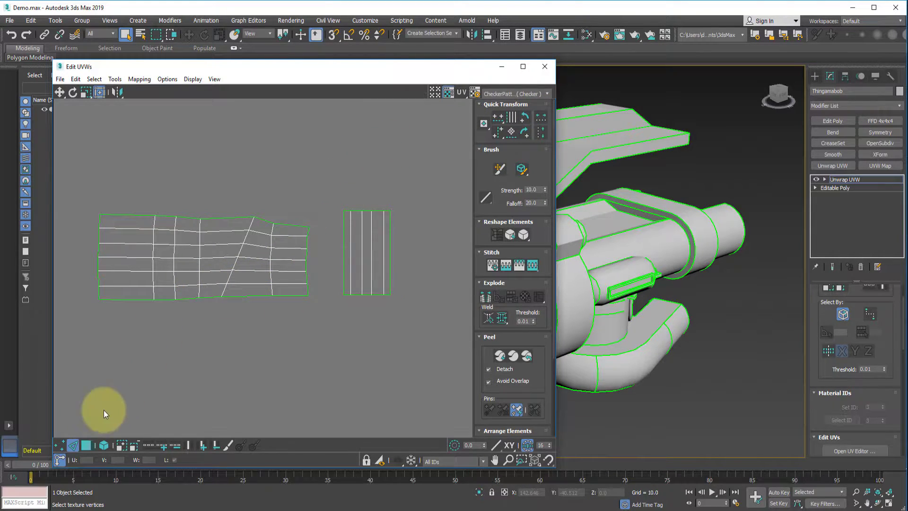
- Select the wide cluster's lowest interior edge loop, convert it to vertices, and space them evenly horizontally
{"action": "double_click", "coordinate": [293, 283]}
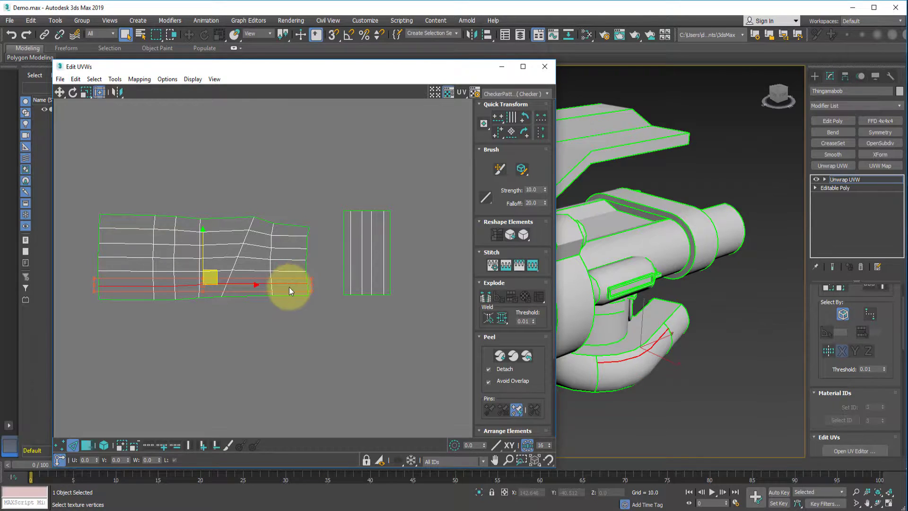
{"action": "left_click", "coordinate": [60, 445], "text": "ctrl"}
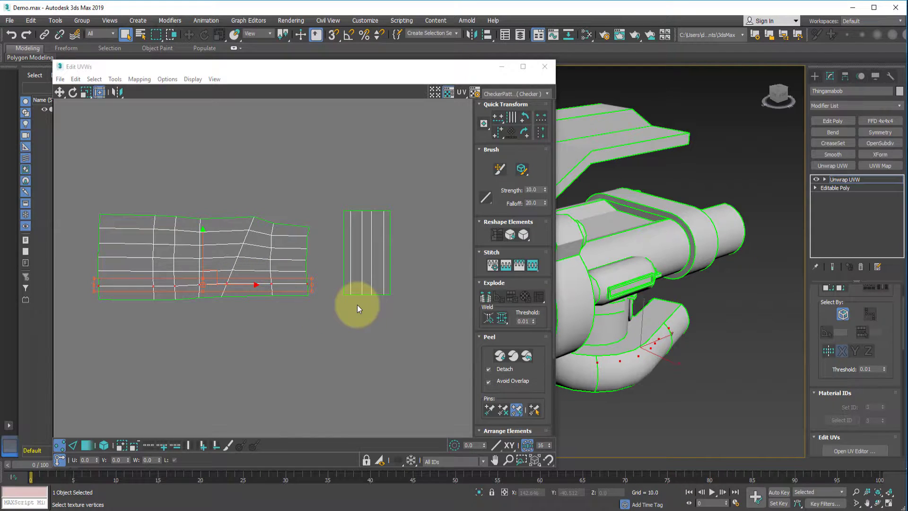
{"action": "left_click", "coordinate": [542, 118]}
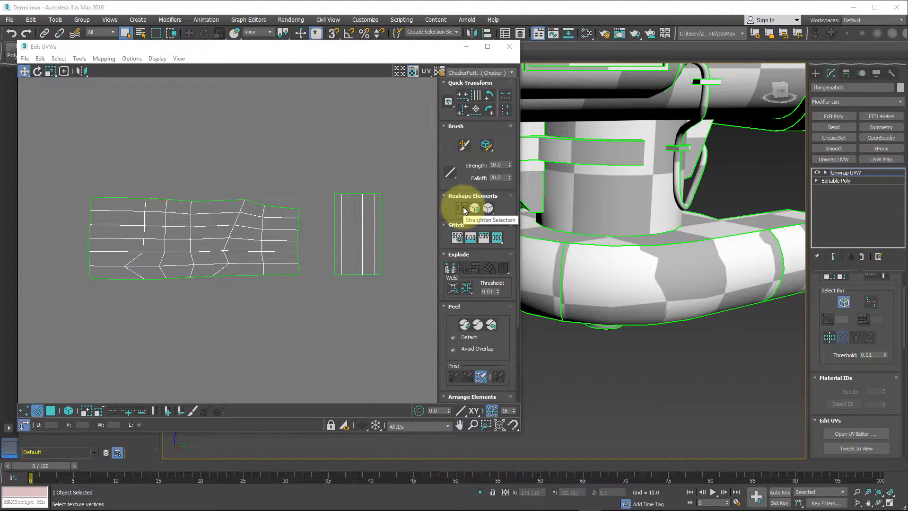
- Select all polygons of the wide cluster and straighten them into a rectangular grid with Straighten Selection
{"action": "left_click", "coordinate": [52, 414]}
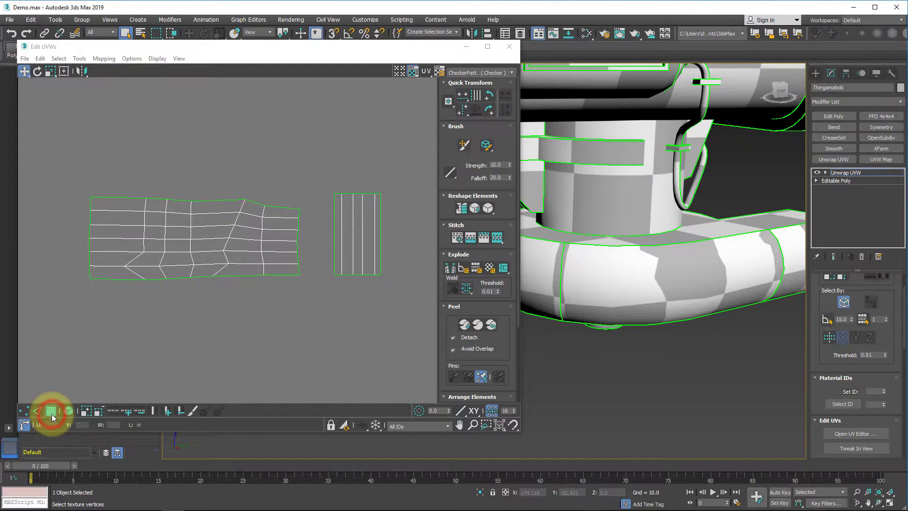
{"action": "left_click_drag", "start_coordinate": [306, 294], "coordinate": [67, 173]}
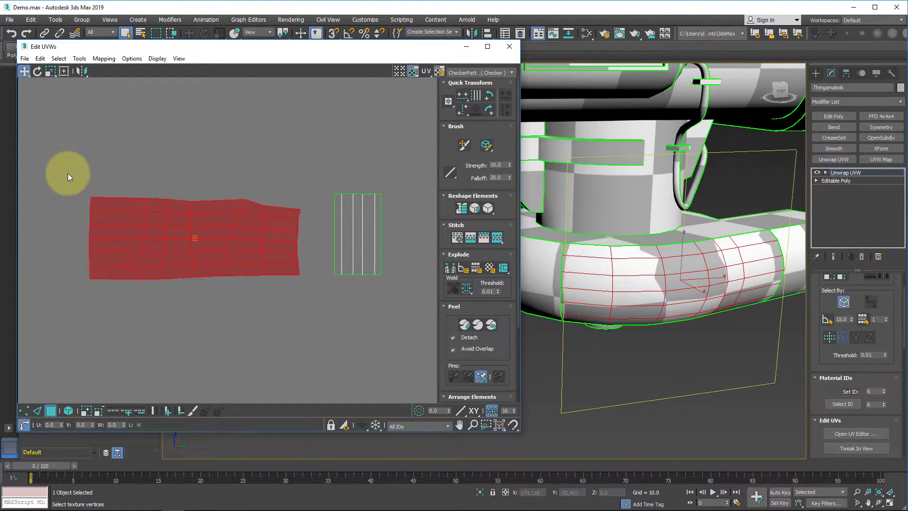
{"action": "left_click", "coordinate": [465, 211]}
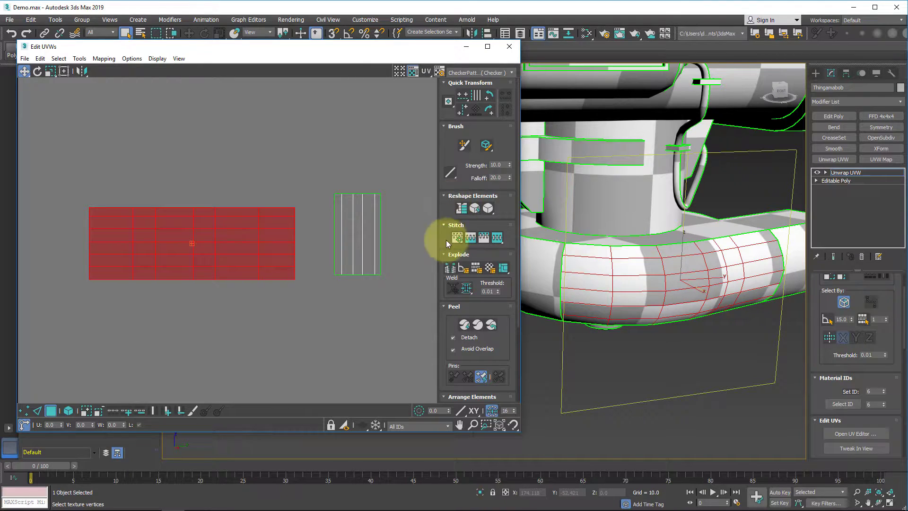
- Try Straighten Selection on the whole long curved cluster, including its end blocks, and undo it
{"action": "scroll", "coordinate": [348, 319], "scroll_direction": "down", "scroll_amount": 4}
{"action": "middle_click_drag", "start_coordinate": [325, 318], "coordinate": [258, 159]}
{"action": "scroll", "coordinate": [275, 323], "scroll_direction": "down", "scroll_amount": 3}
{"action": "middle_click_drag", "start_coordinate": [275, 323], "coordinate": [220, 156]}
{"action": "left_click_drag", "start_coordinate": [424, 361], "coordinate": [63, 130]}
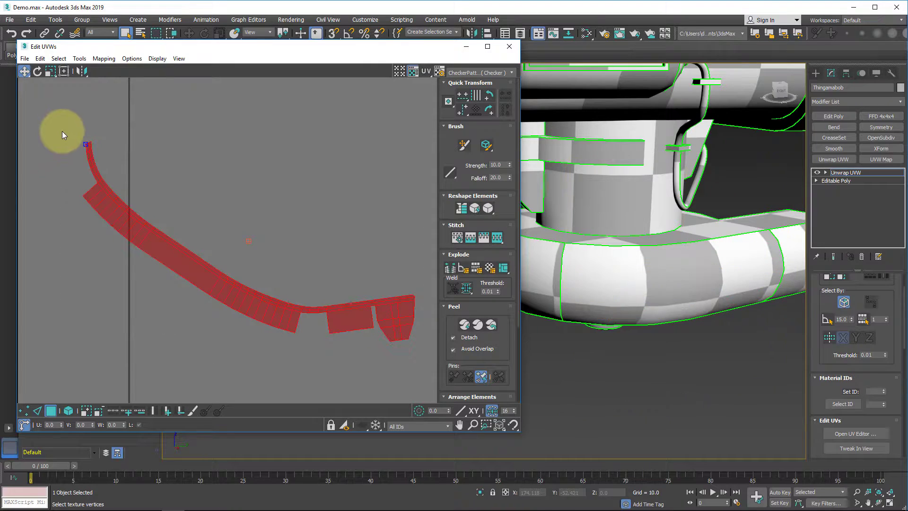
{"action": "left_click", "coordinate": [461, 208]}
{"action": "middle_click_drag", "start_coordinate": [344, 259], "coordinate": [295, 270]}
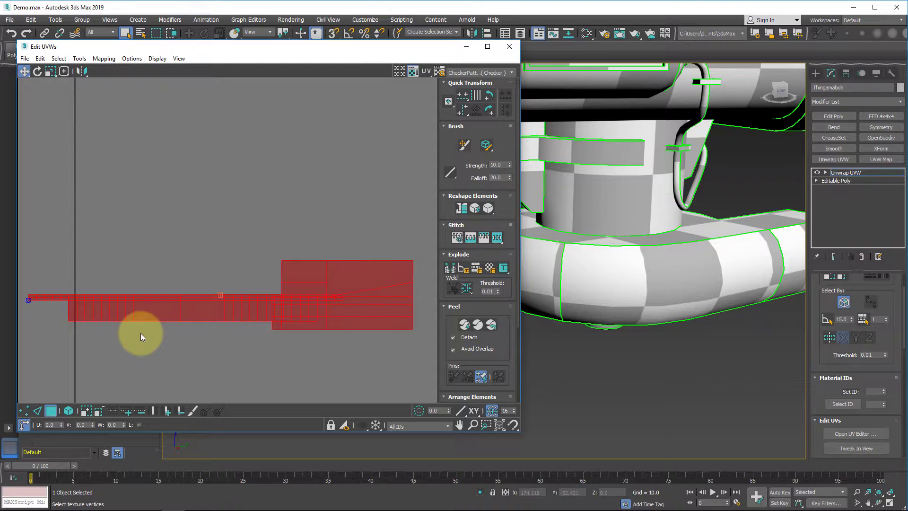
{"action": "key", "text": "ctrl+z"}
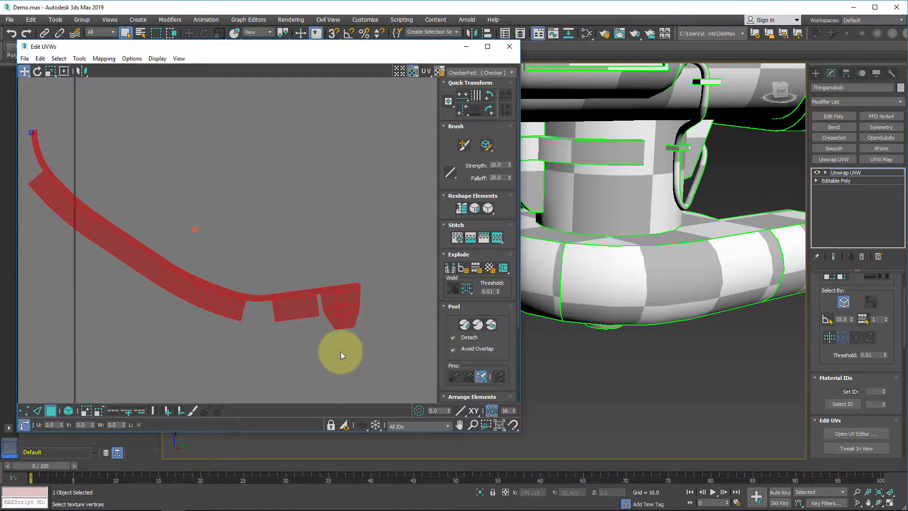
- Break the two end blocks off the long curved cluster and move them away from it
{"action": "left_click_drag", "start_coordinate": [390, 344], "coordinate": [299, 264]}
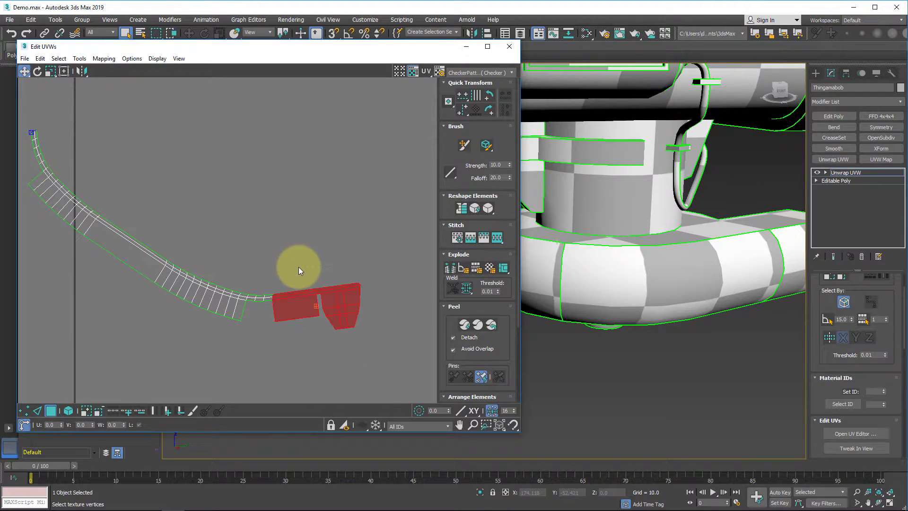
{"action": "right_click", "coordinate": [292, 309]}
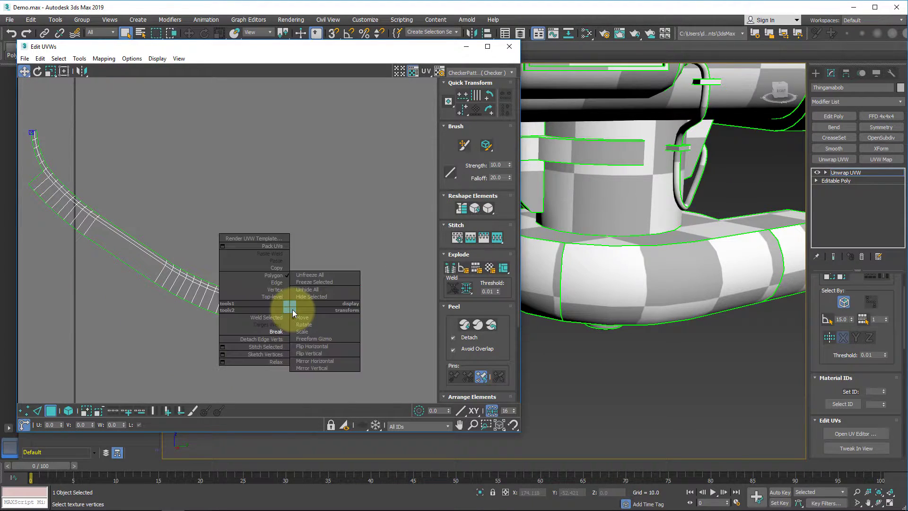
{"action": "left_click", "coordinate": [279, 334]}
{"action": "left_click_drag", "start_coordinate": [293, 310], "coordinate": [340, 358]}
- Select the remaining curved strip's polygons and straighten them with Straighten Selection
{"action": "middle_click_drag", "start_coordinate": [310, 317], "coordinate": [396, 334]}
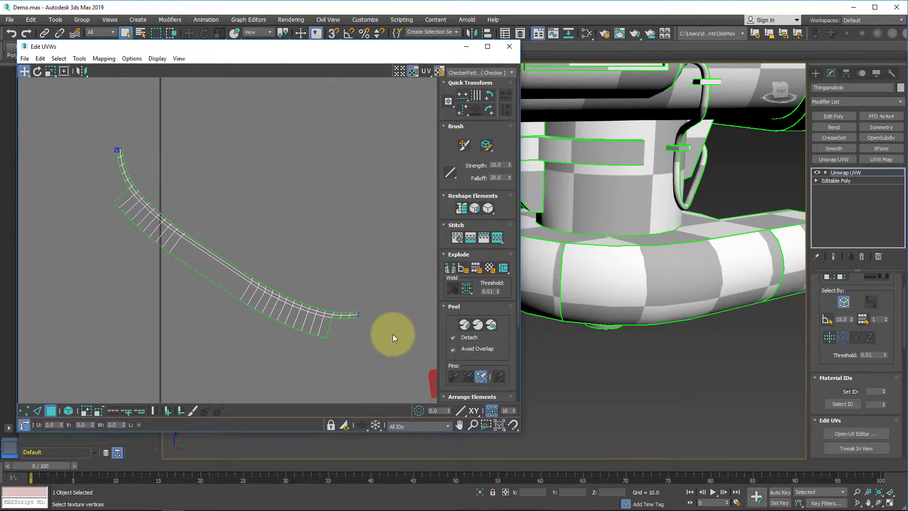
{"action": "left_click_drag", "start_coordinate": [260, 273], "coordinate": [81, 129]}
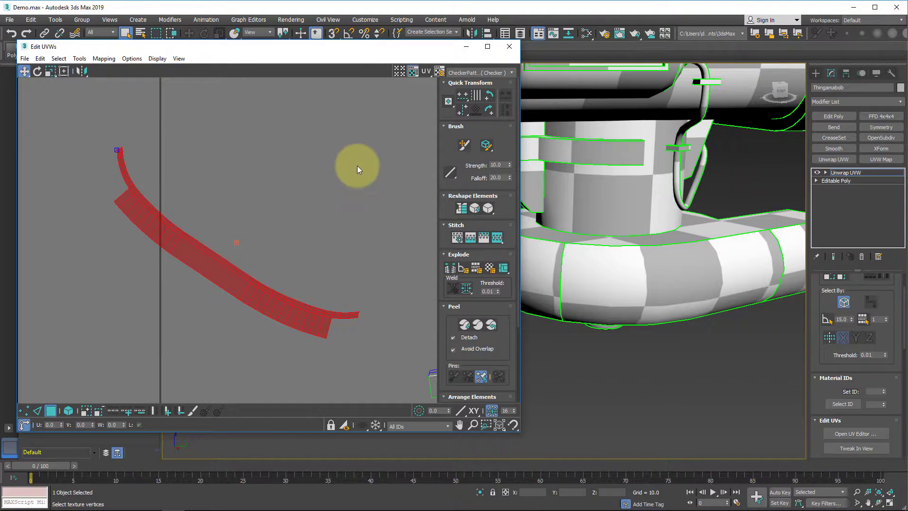
{"action": "left_click", "coordinate": [461, 208]}
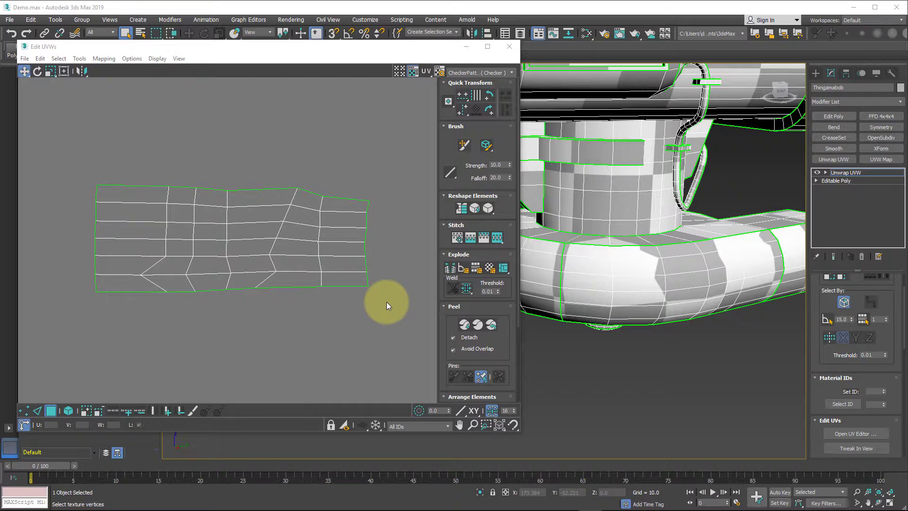
- Select all polygons of the wide uneven cluster and turn the viewport's selected-face shading on and off
{"action": "left_click_drag", "start_coordinate": [387, 302], "coordinate": [62, 158]}
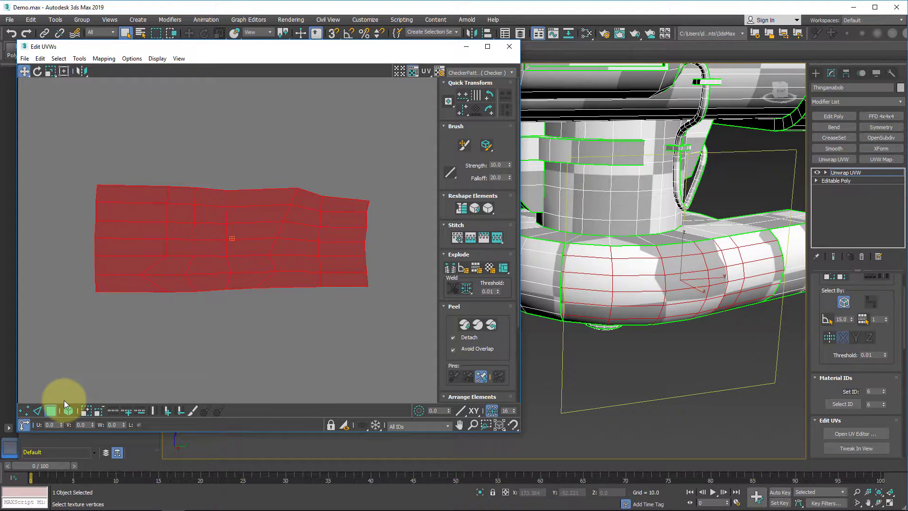
{"action": "key", "text": "F2"}
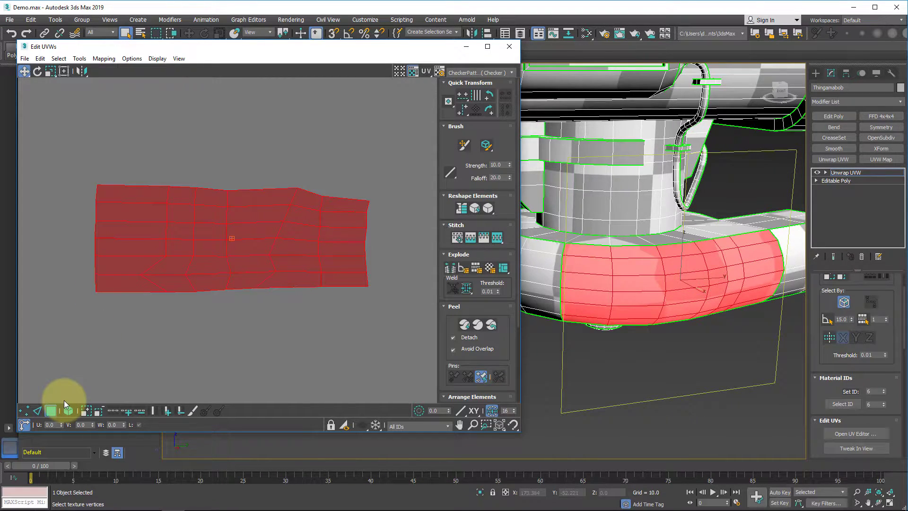
{"action": "key", "text": "F2"}
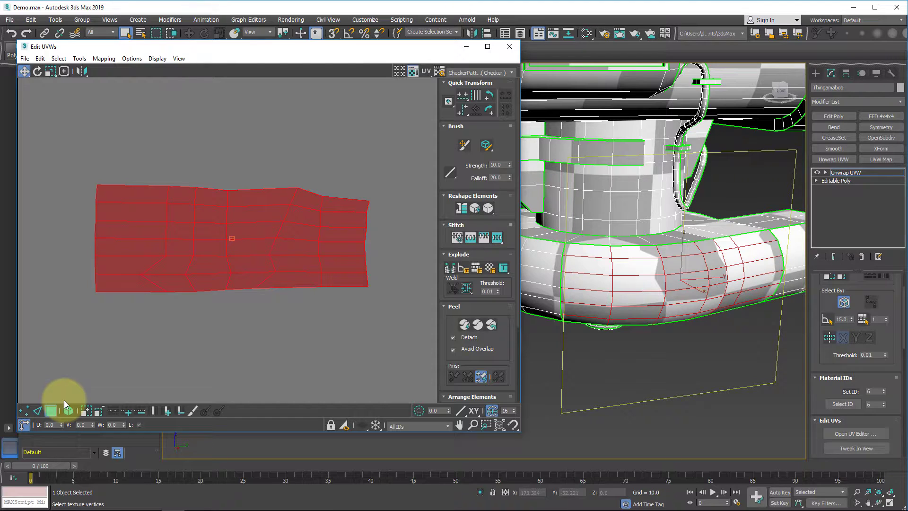
- Try Relax Until Flat on the wide cluster, deselect it to check the checker pattern, and undo both
{"action": "left_click", "coordinate": [476, 211]}
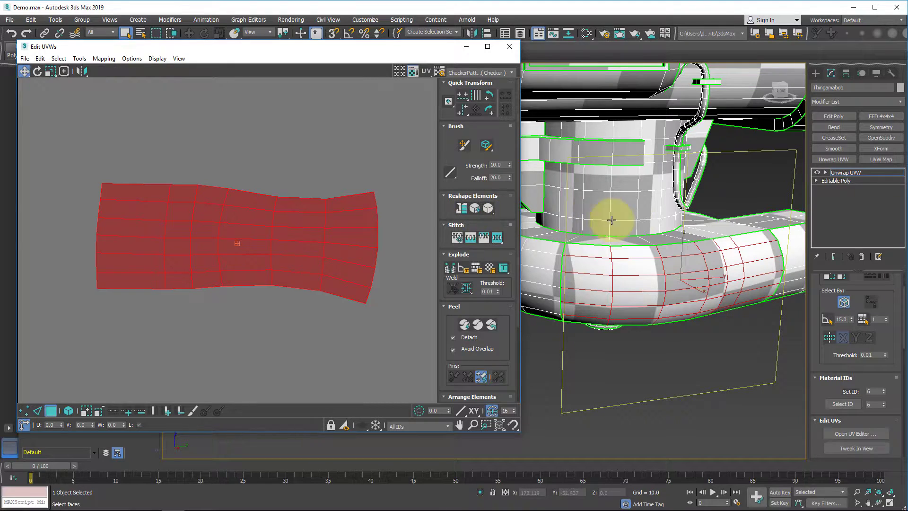
{"action": "left_click", "coordinate": [681, 219]}
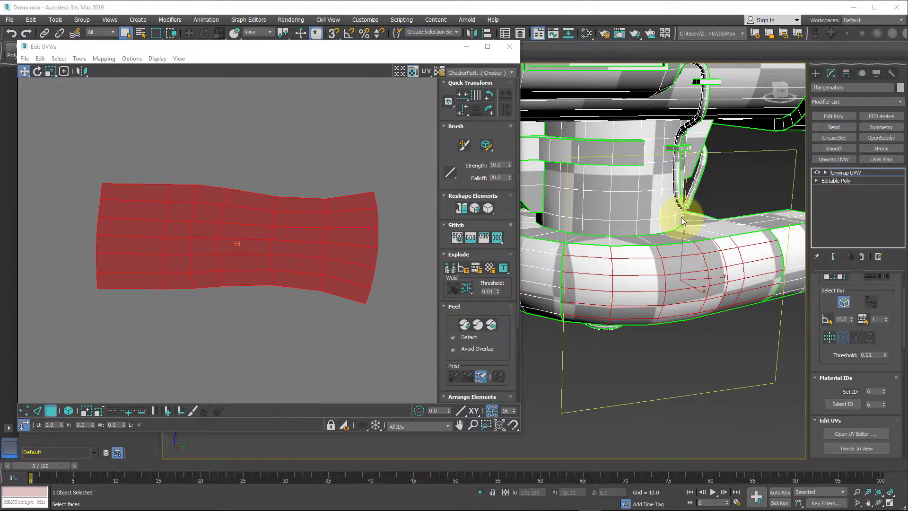
{"action": "left_click", "coordinate": [367, 146]}
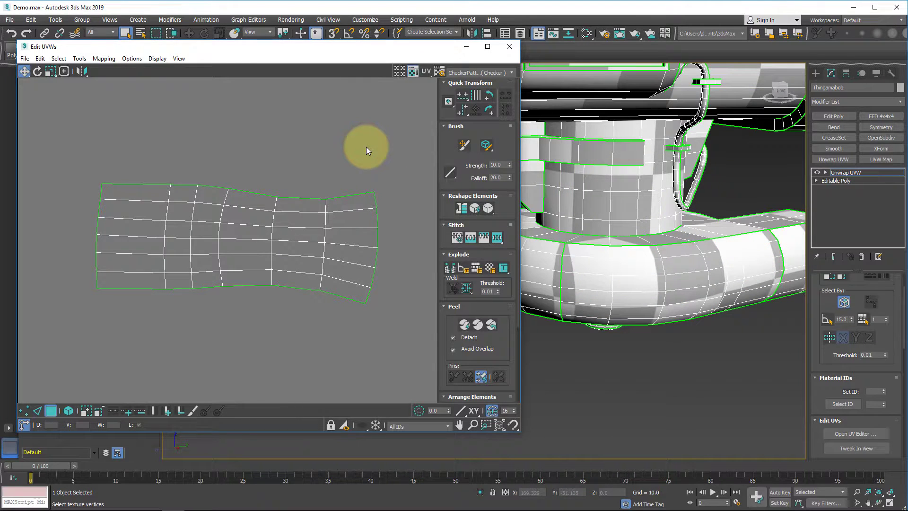
{"action": "key", "text": "ctrl+z"}
{"action": "key", "text": "ctrl+z"}
- Open the Relax Tool settings and relax the wide cluster using Relax By Polygon Angles, stopping once it settles
{"action": "left_click", "coordinate": [490, 208]}
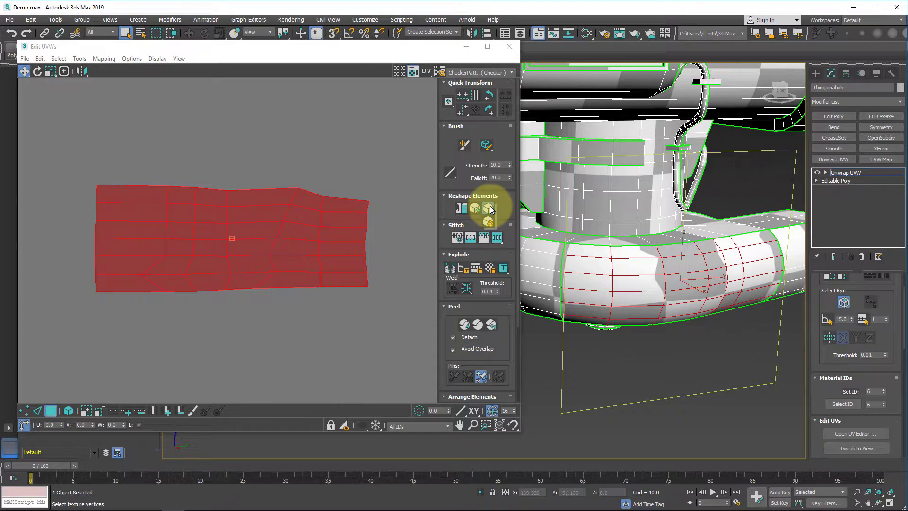
{"action": "left_click_drag", "start_coordinate": [490, 210], "coordinate": [488, 224]}
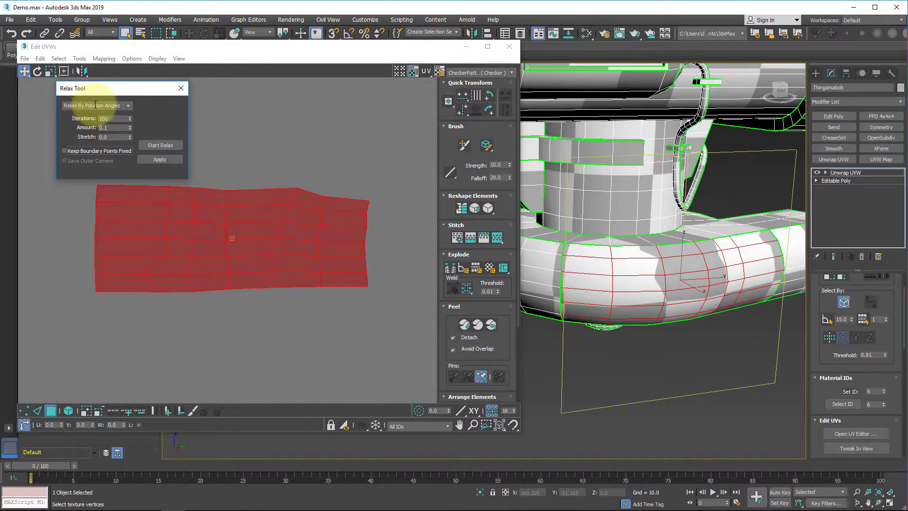
{"action": "left_click", "coordinate": [129, 103]}
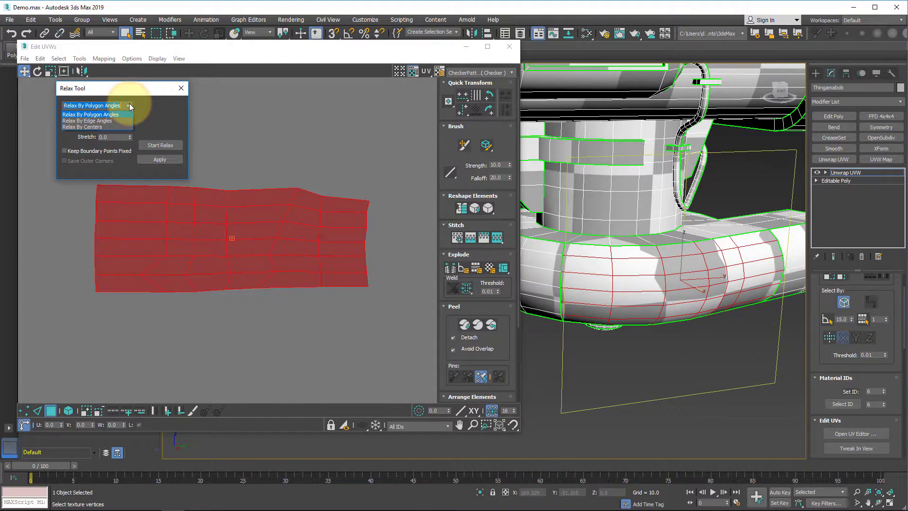
{"action": "left_click", "coordinate": [173, 111]}
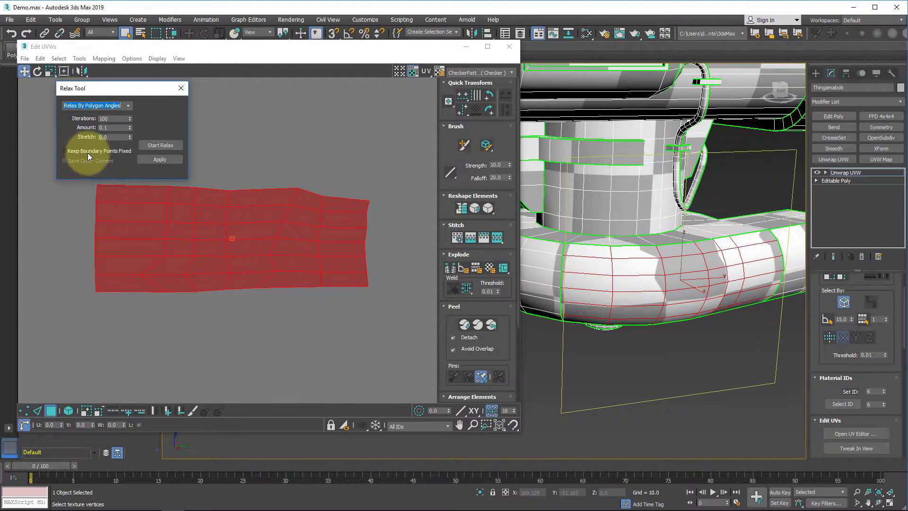
{"action": "left_click", "coordinate": [158, 145]}
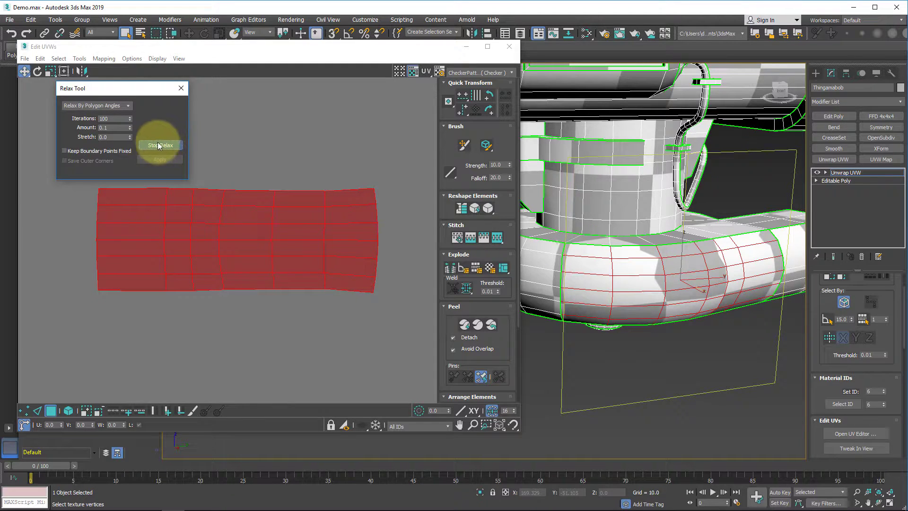
{"action": "left_click", "coordinate": [161, 144]}
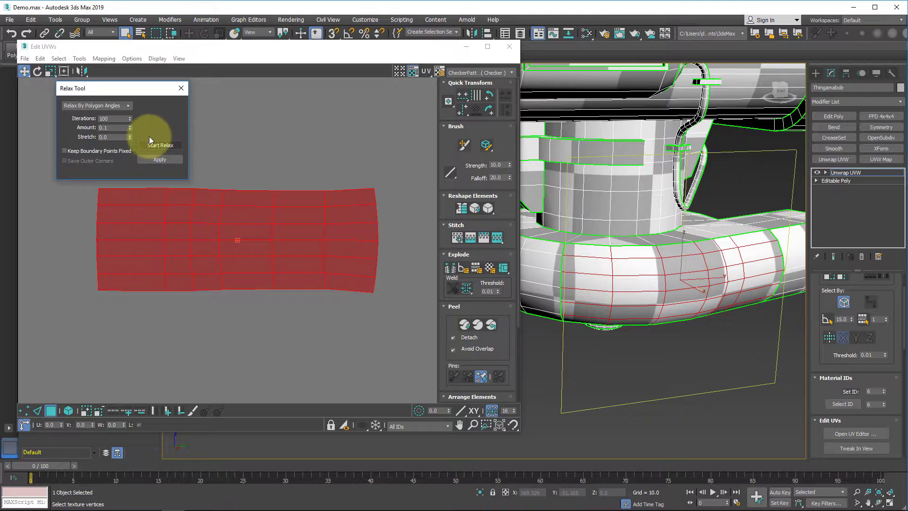
- Set the relax amount to 1.0, toggle Keep Boundary Points Fixed, and start relaxing the cluster again
{"action": "left_click_drag", "start_coordinate": [131, 126], "coordinate": [126, 33]}
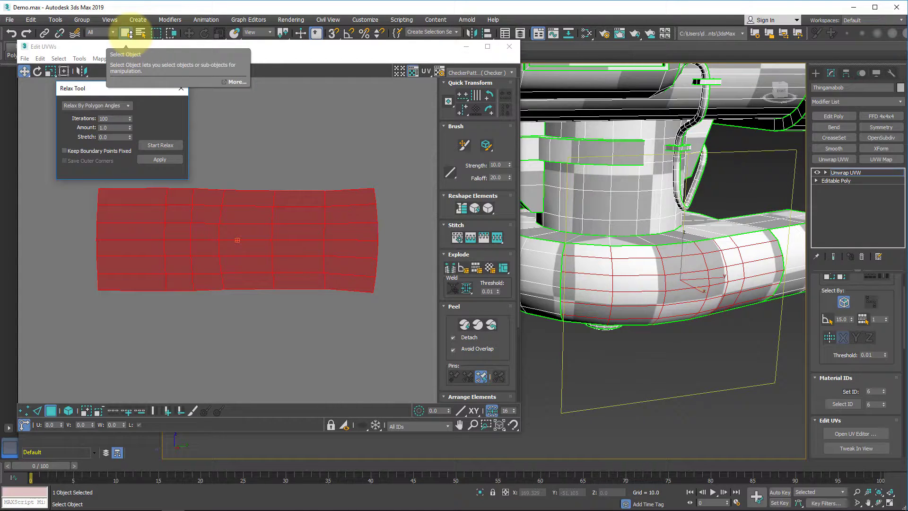
{"action": "left_click", "coordinate": [128, 33]}
{"action": "left_click", "coordinate": [69, 151]}
{"action": "left_click", "coordinate": [174, 145]}
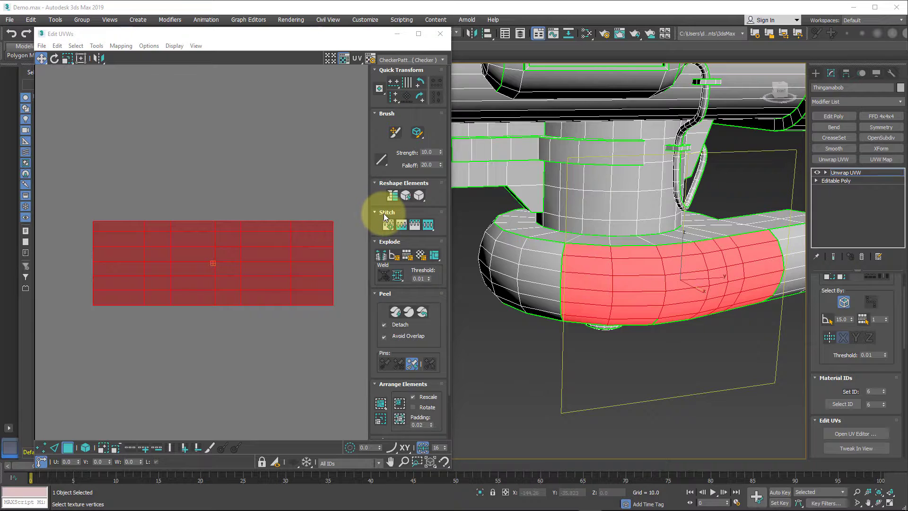
- Break the right-hand columns of polygons off the straightened cluster and move the block down and to the right
{"action": "left_click", "coordinate": [355, 318]}
{"action": "left_click_drag", "start_coordinate": [356, 331], "coordinate": [254, 205]}
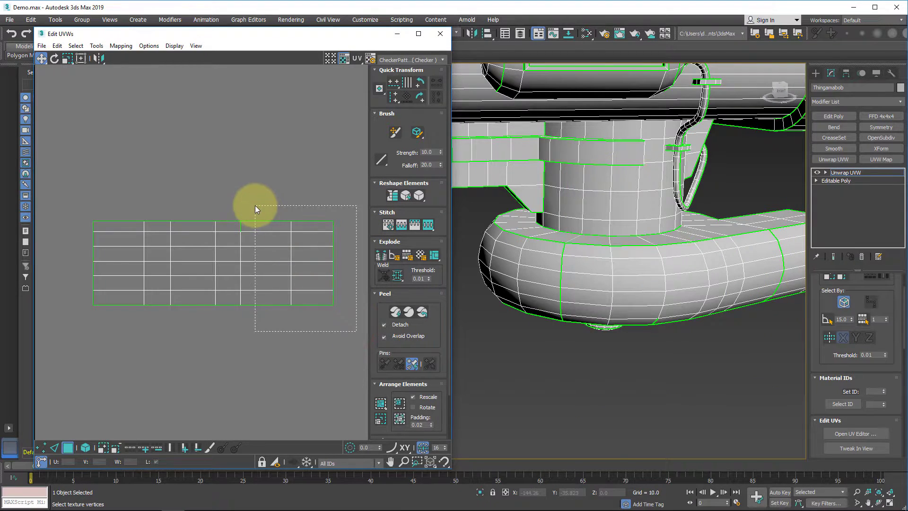
{"action": "right_click", "coordinate": [271, 246]}
{"action": "left_click", "coordinate": [265, 270]}
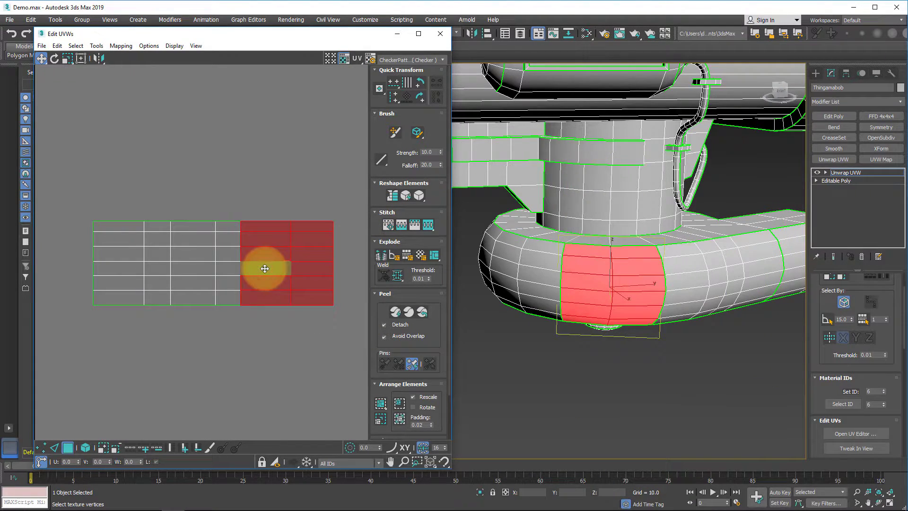
{"action": "left_click_drag", "start_coordinate": [274, 260], "coordinate": [302, 300]}
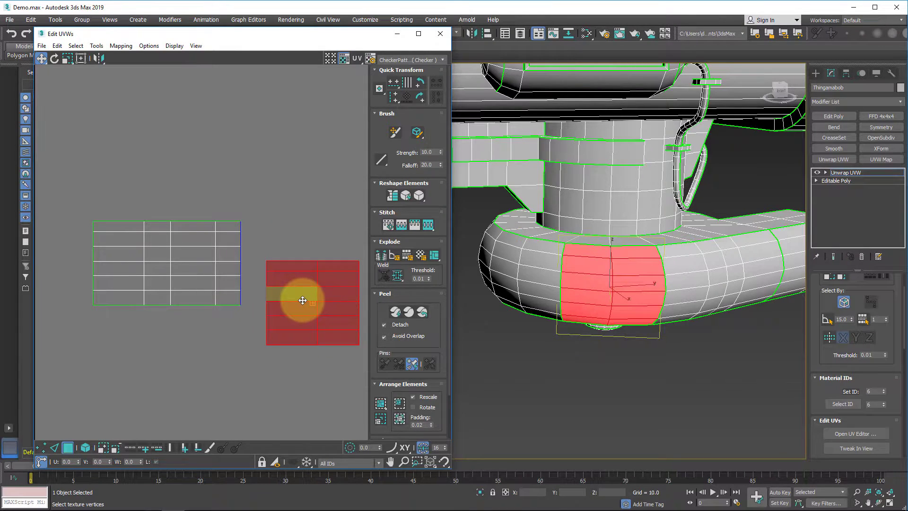
- Clear the polygon selection and select the column of border edges facing the larger cluster on the detached block
{"action": "left_click", "coordinate": [285, 235]}
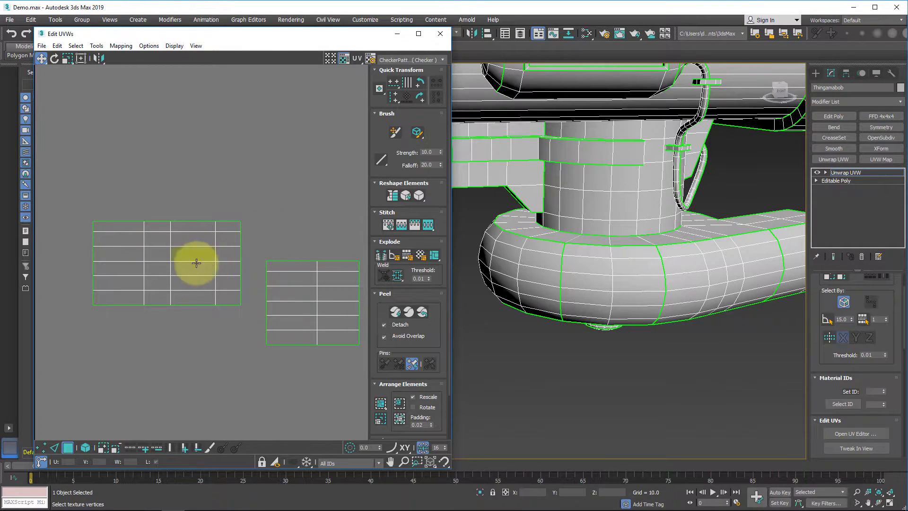
{"action": "left_click", "coordinate": [55, 447]}
{"action": "double_click", "coordinate": [266, 266]}
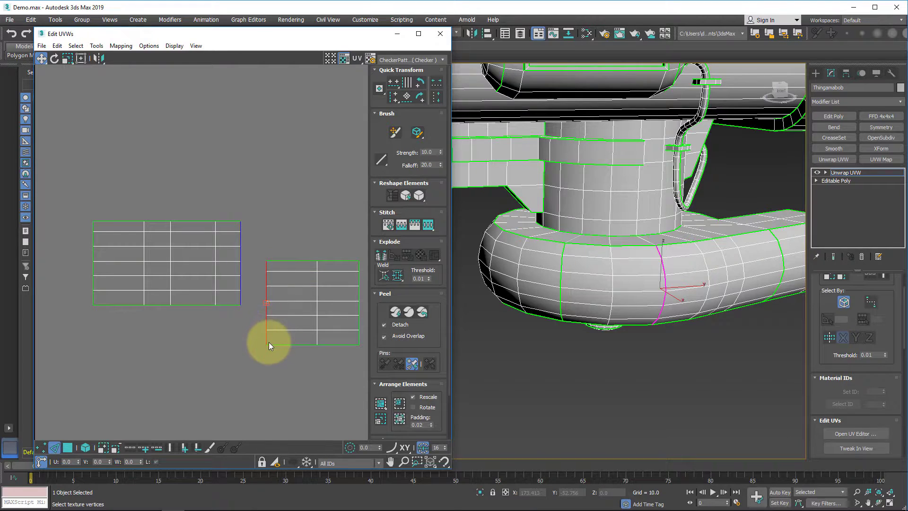
- Try Stitch to Target, Stitch to Average and Stitch to Source on the selected border edges, undoing each result
{"action": "left_click", "coordinate": [388, 225]}
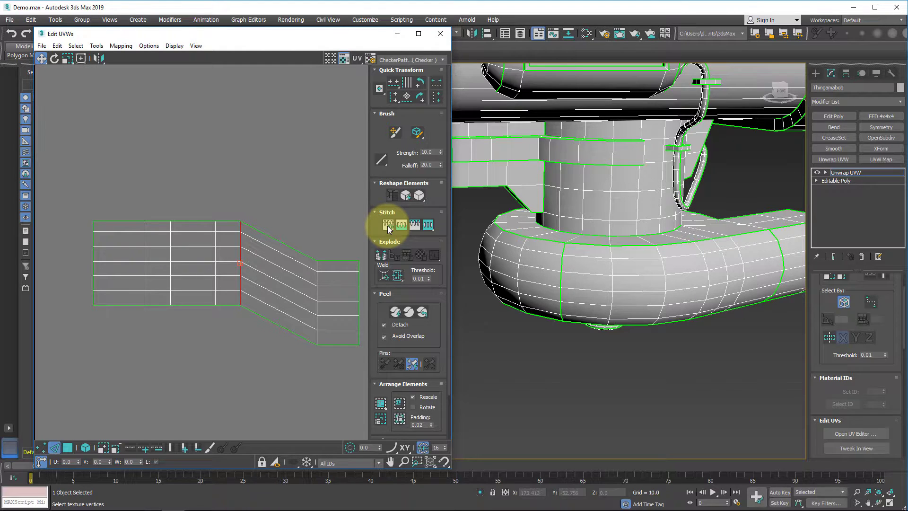
{"action": "key", "text": "ctrl+z"}
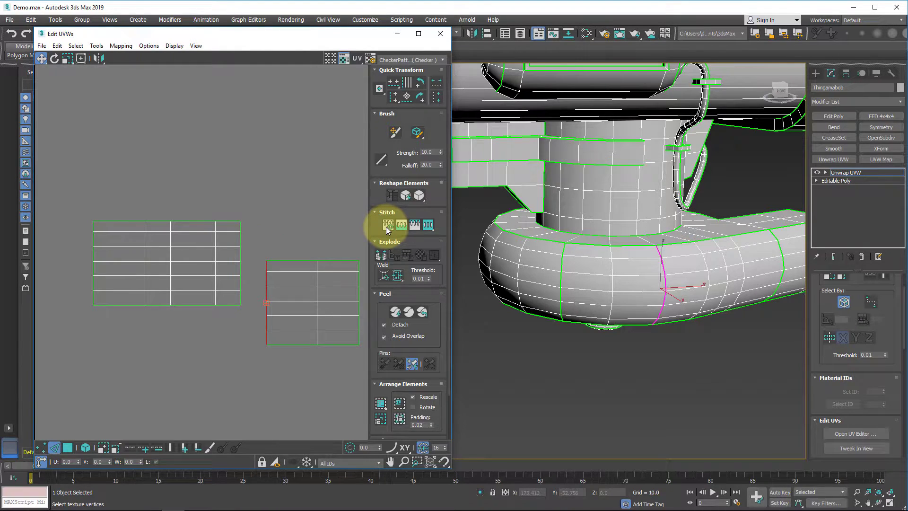
{"action": "left_click", "coordinate": [400, 229]}
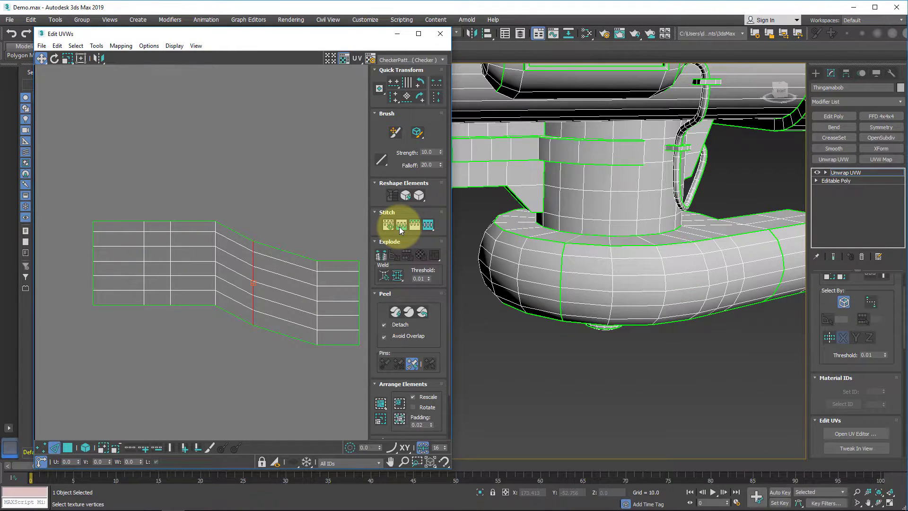
{"action": "key", "text": "ctrl+z"}
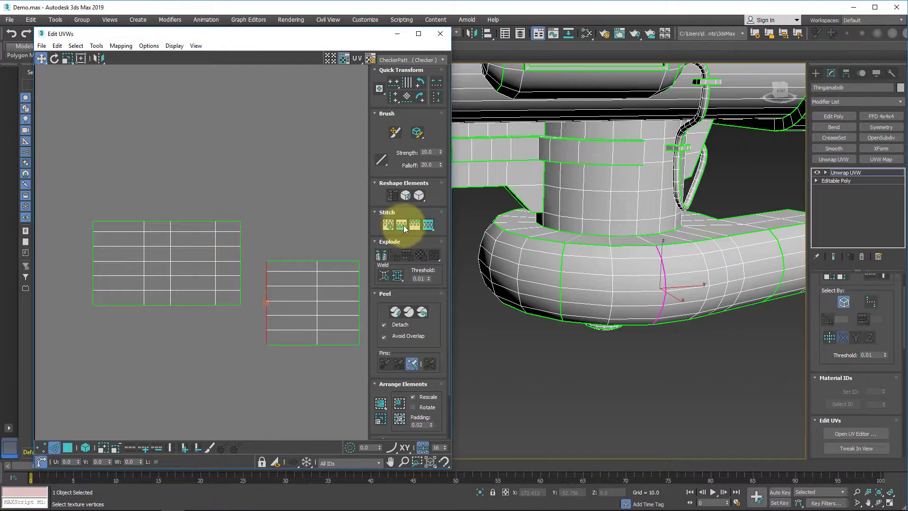
{"action": "left_click", "coordinate": [415, 226]}
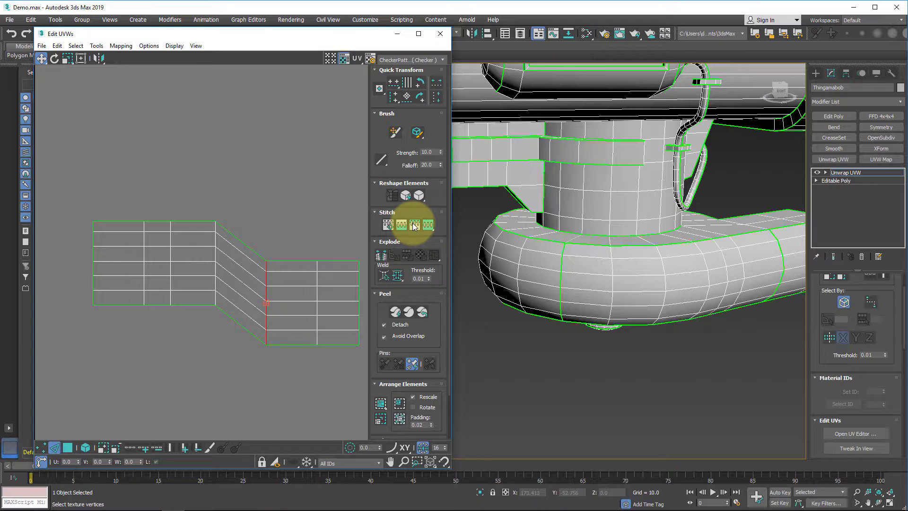
{"action": "key", "text": "ctrl+z"}
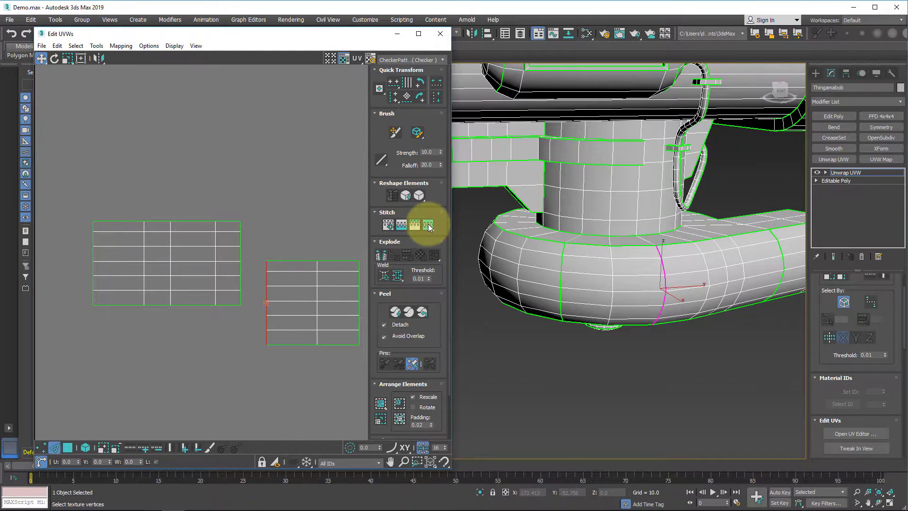
- Join the two clusters along the selected edges with Stitch Custom, and open the Stitch Tool settings
{"action": "left_click", "coordinate": [428, 226]}
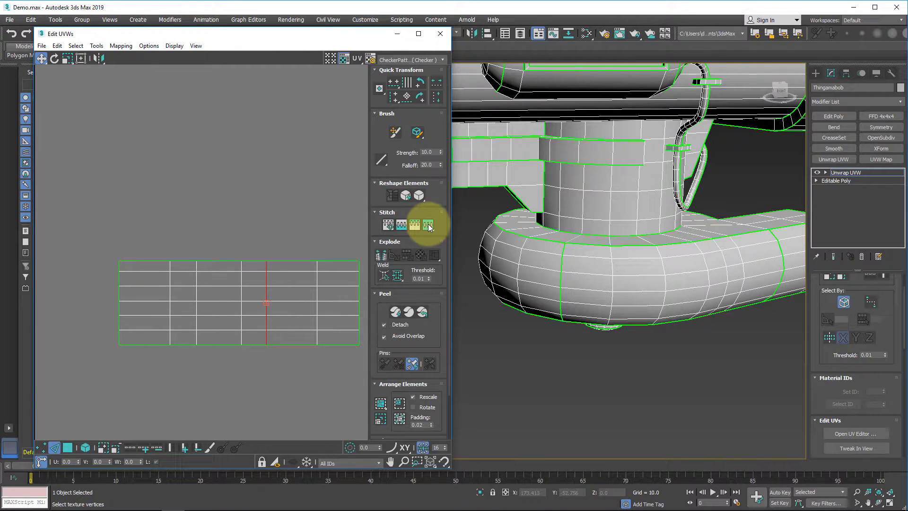
{"action": "left_click", "coordinate": [429, 226]}
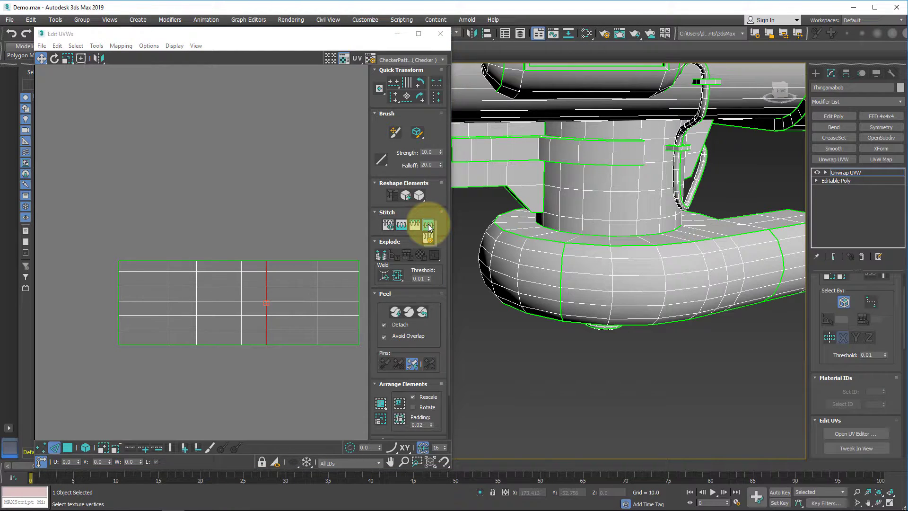
{"action": "left_click_drag", "start_coordinate": [429, 226], "coordinate": [425, 238]}
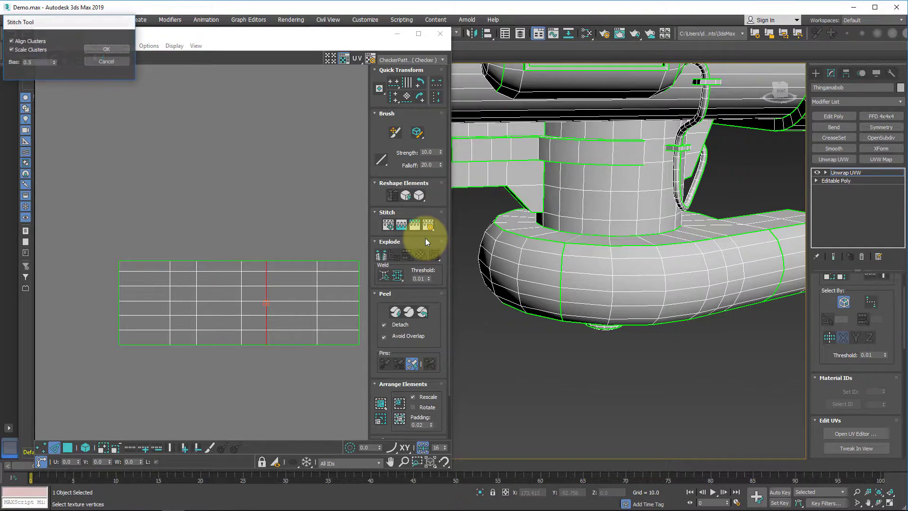
{"action": "left_click_drag", "start_coordinate": [66, 32], "coordinate": [222, 177]}
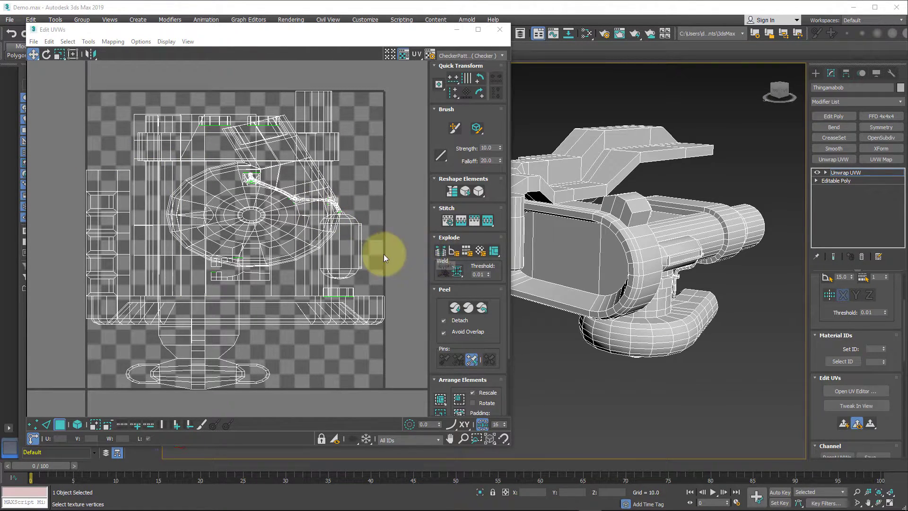
- Break the tall rectangular polygons off the rounded cluster beside the large ellipse and move them clear to its right
{"action": "left_click", "coordinate": [350, 246]}
{"action": "left_click_drag", "start_coordinate": [351, 246], "coordinate": [361, 246]}
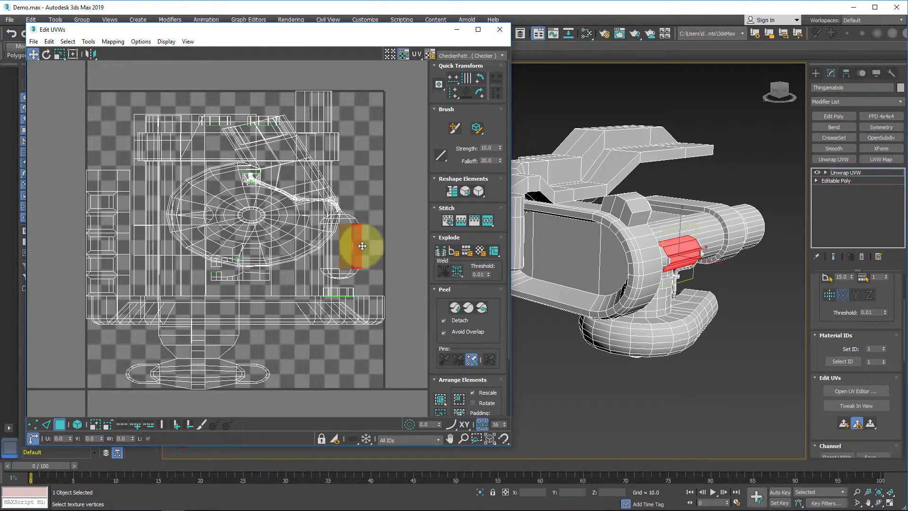
{"action": "key", "text": "ctrl+z"}
{"action": "left_click", "coordinate": [442, 251]}
{"action": "left_click_drag", "start_coordinate": [358, 240], "coordinate": [390, 234]}
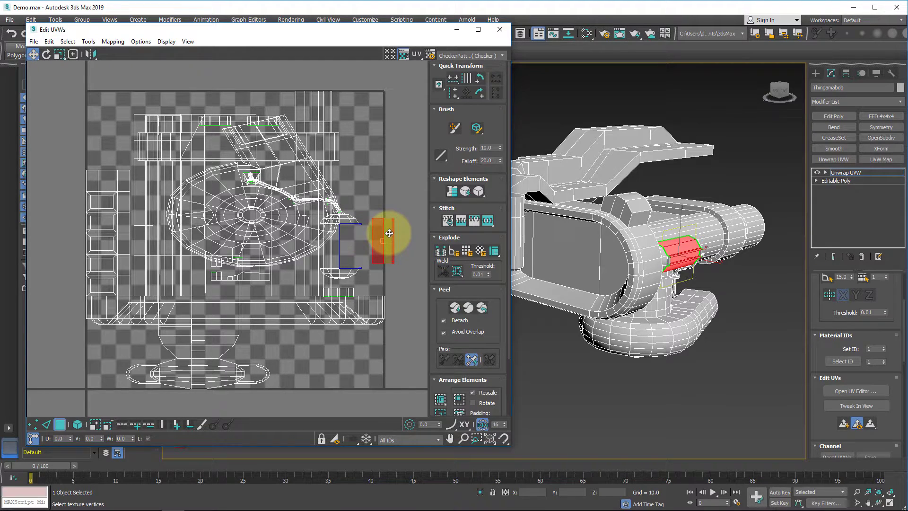
{"action": "right_click", "coordinate": [388, 233]}
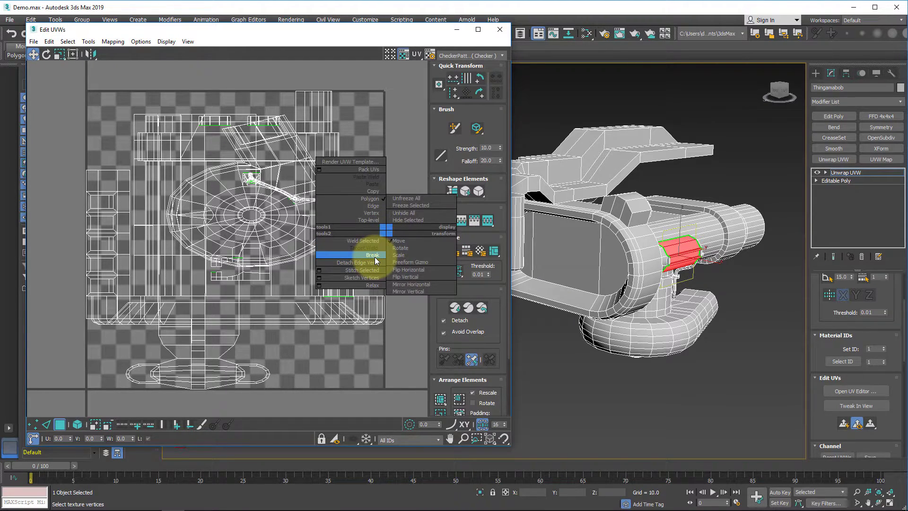
{"action": "left_click", "coordinate": [410, 159]}
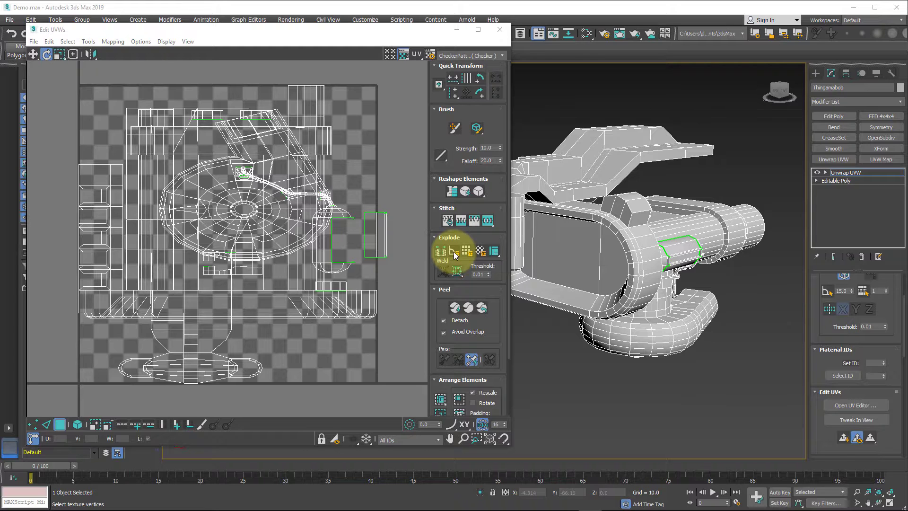
- Flatten the UVs by polygon angle, and flatten them again using Flatten Mapping with Fill Holes on and By Material IDs off
{"action": "left_click", "coordinate": [454, 254]}
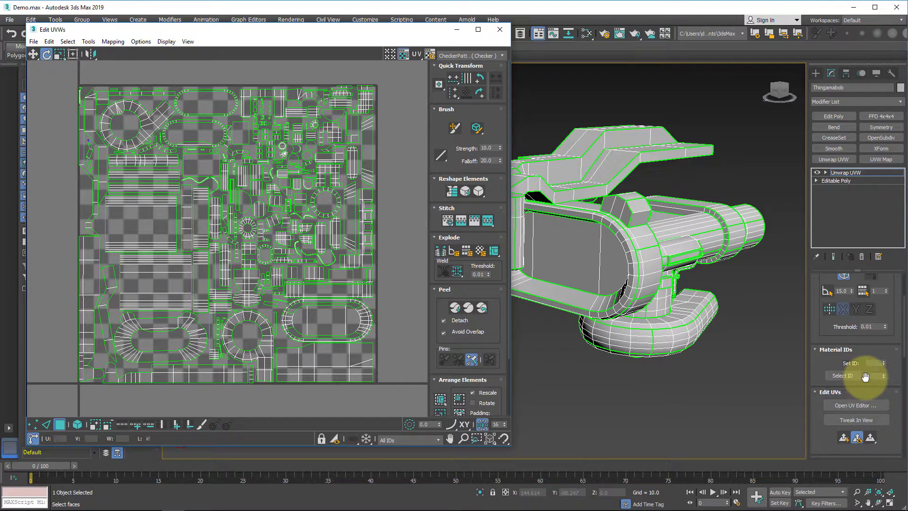
{"action": "left_click", "coordinate": [495, 252]}
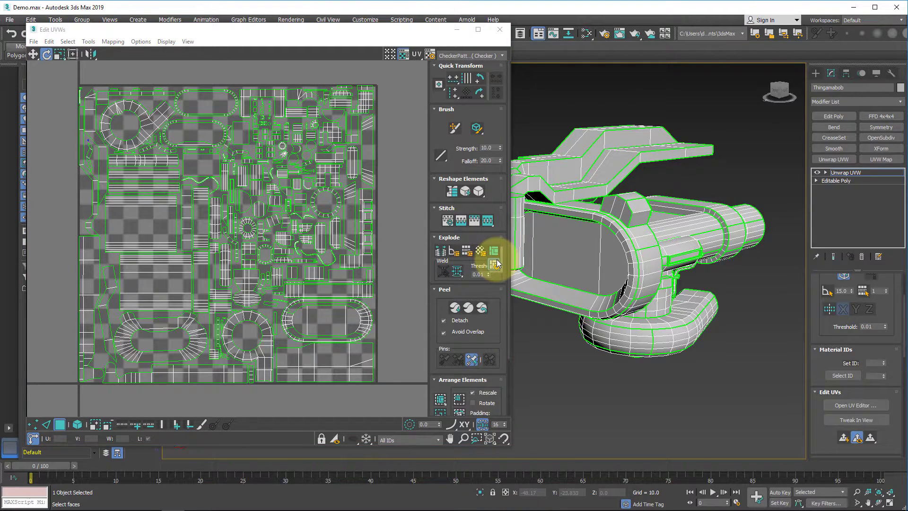
{"action": "left_click", "coordinate": [494, 265]}
{"action": "left_click_drag", "start_coordinate": [376, 82], "coordinate": [330, 140]}
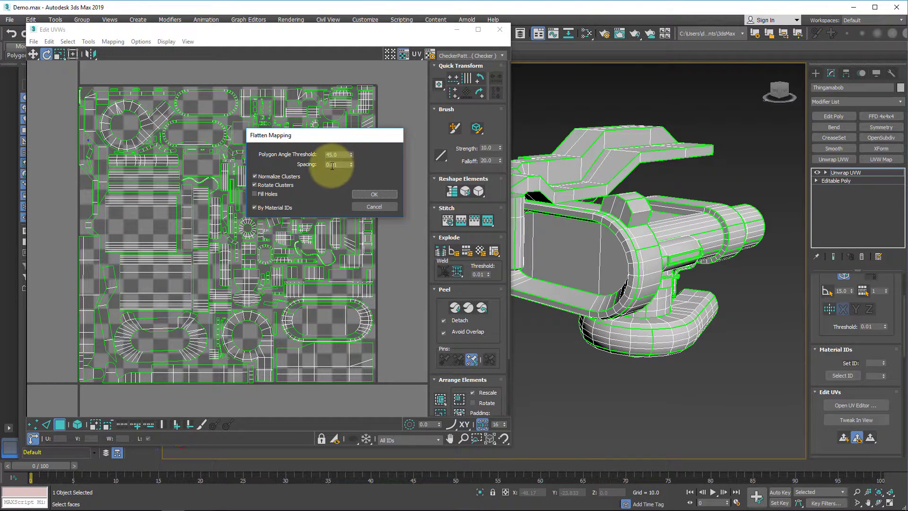
{"action": "left_click", "coordinate": [277, 195]}
{"action": "left_click", "coordinate": [256, 208]}
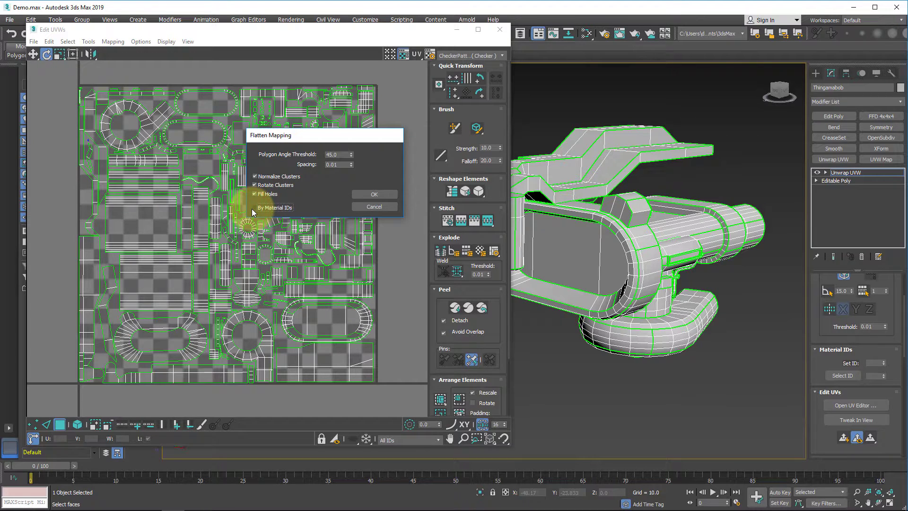
{"action": "left_click", "coordinate": [361, 195]}
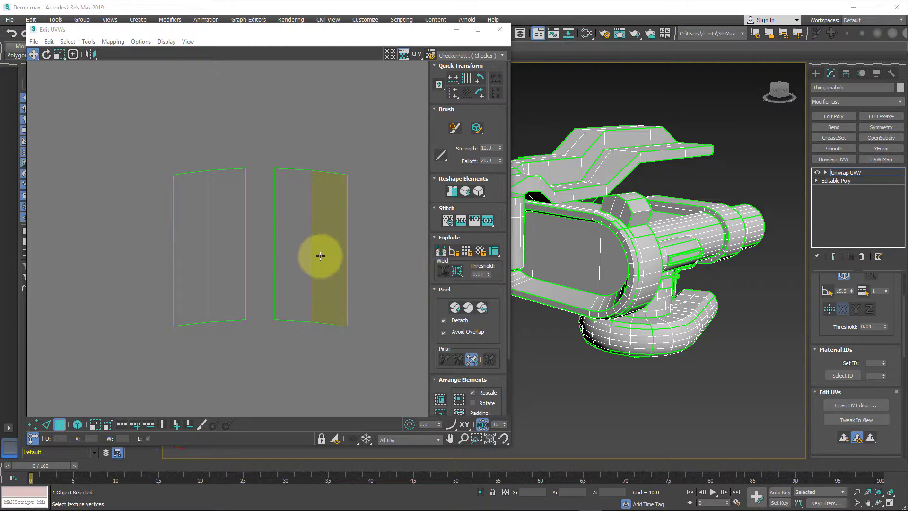
- Try welding the facing inner polygons of the two separated curved clusters together, and undo the weld
{"action": "left_click", "coordinate": [284, 252]}
{"action": "left_click", "coordinate": [234, 250], "text": "ctrl"}
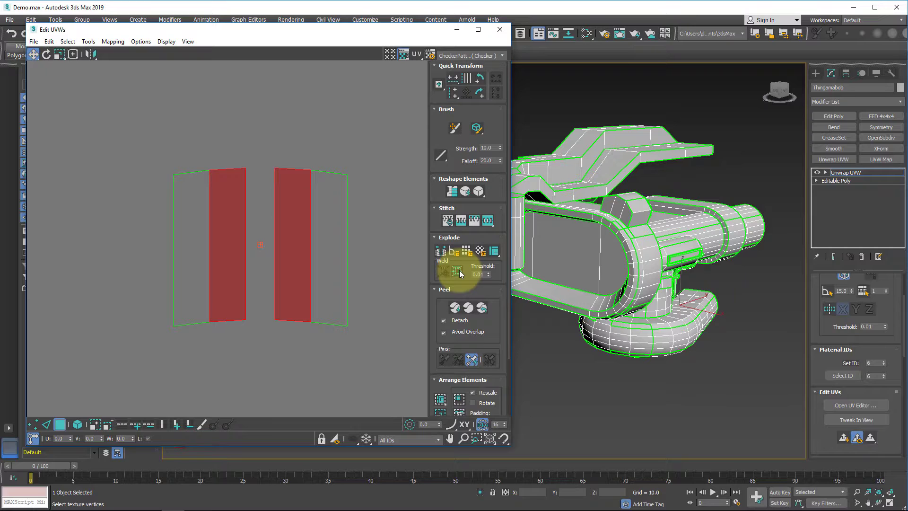
{"action": "left_click", "coordinate": [459, 273]}
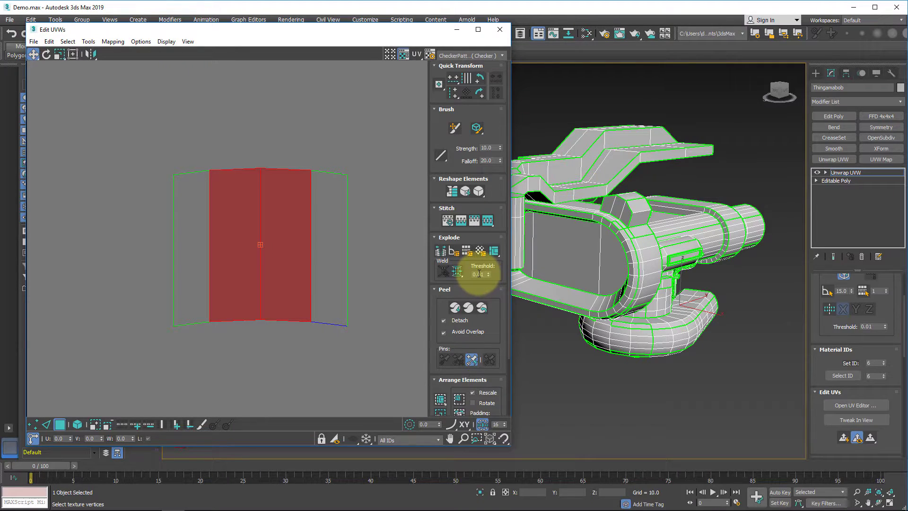
{"action": "key", "text": "ctrl+z"}
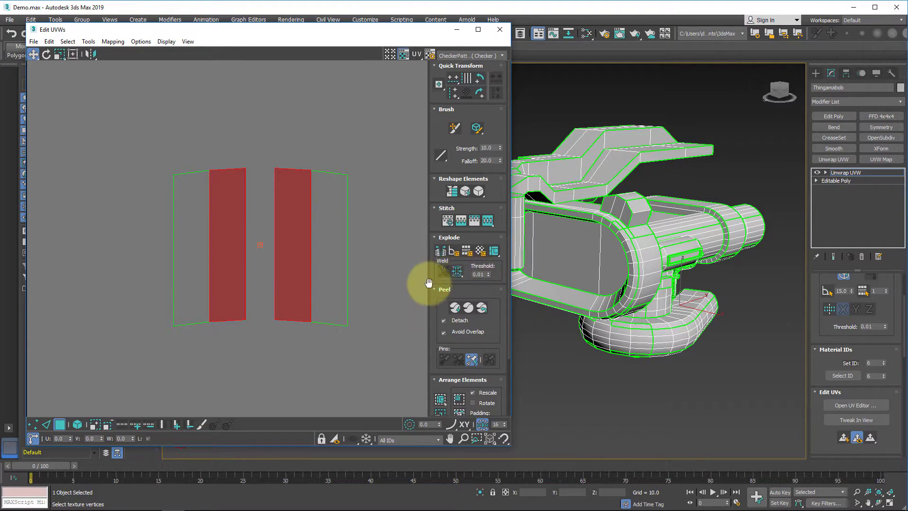
- Target Weld the lower and upper inner corner vertices of the right-hand cluster onto the matching vertices of the left one
{"action": "left_click", "coordinate": [32, 426]}
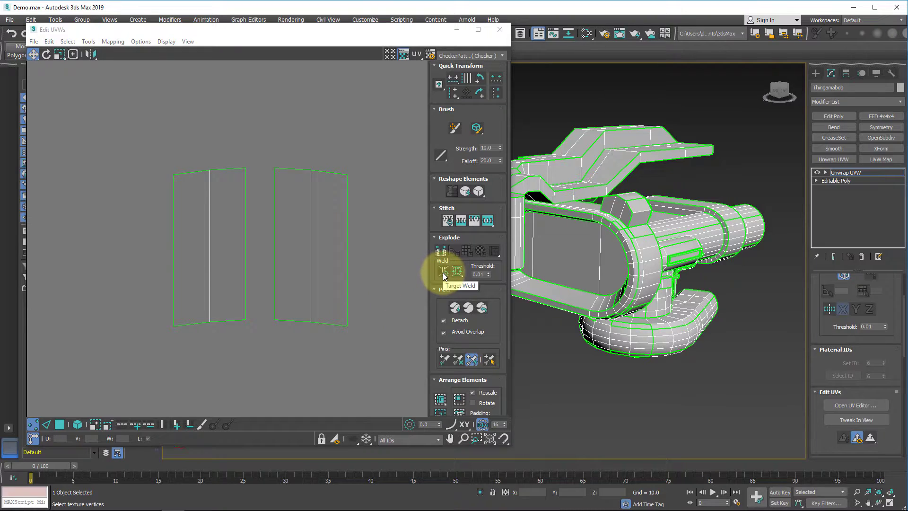
{"action": "left_click", "coordinate": [443, 272]}
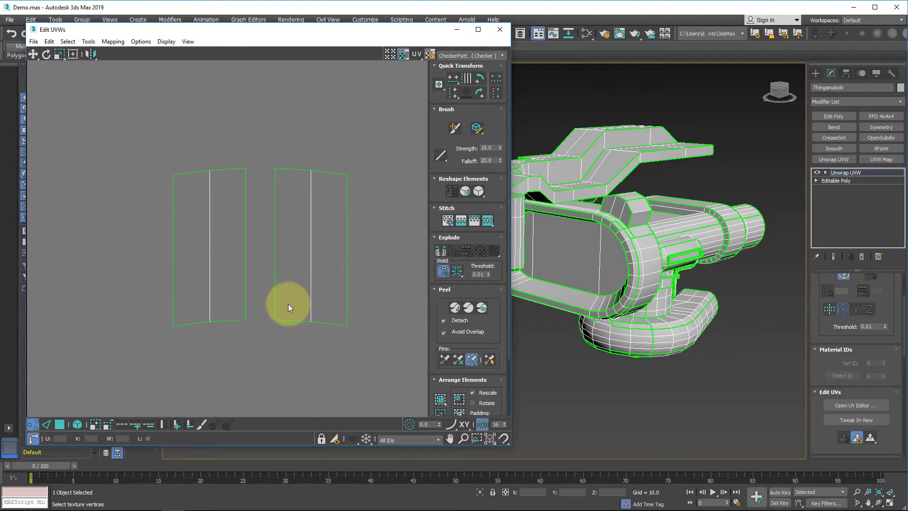
{"action": "left_click_drag", "start_coordinate": [274, 317], "coordinate": [248, 319]}
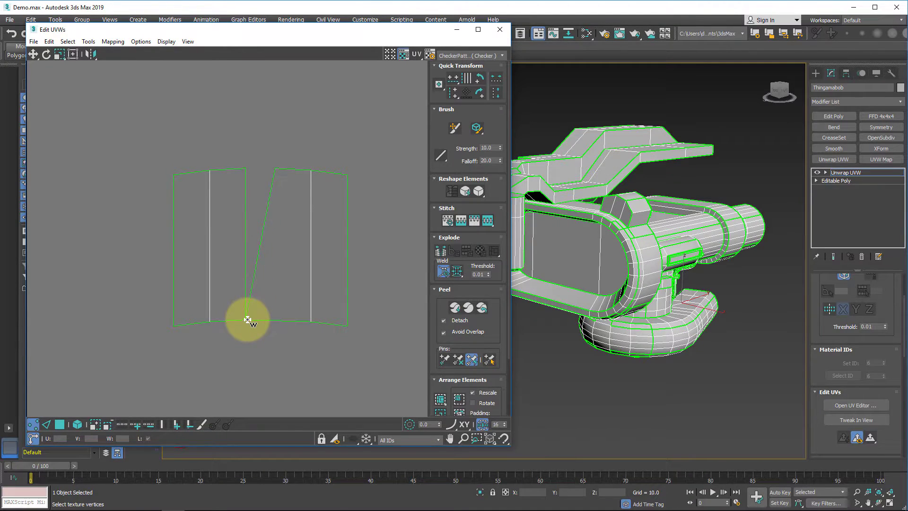
{"action": "left_click_drag", "start_coordinate": [275, 169], "coordinate": [245, 171]}
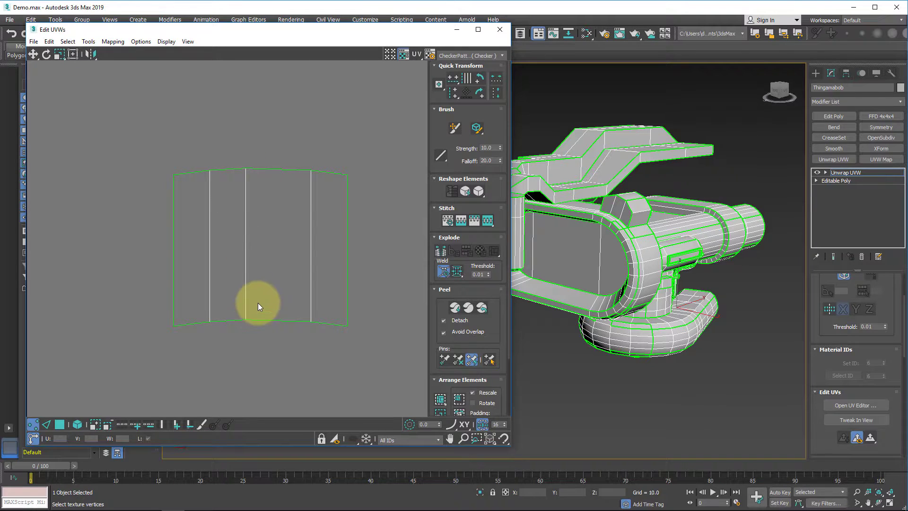
{"action": "right_click", "coordinate": [270, 268]}
{"action": "right_click", "coordinate": [270, 268]}
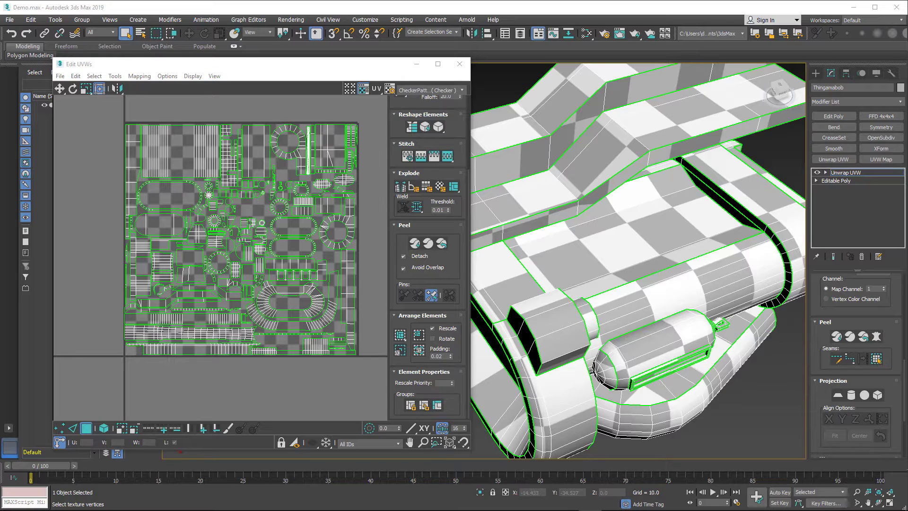
- Move the narrow cluster of the model's checkered top panel above the UV layout and unfold it with Quick Peel
{"action": "left_click_drag", "start_coordinate": [265, 109], "coordinate": [247, 153]}
{"action": "middle_click_drag", "start_coordinate": [247, 153], "coordinate": [242, 260]}
{"action": "left_click_drag", "start_coordinate": [242, 260], "coordinate": [254, 199]}
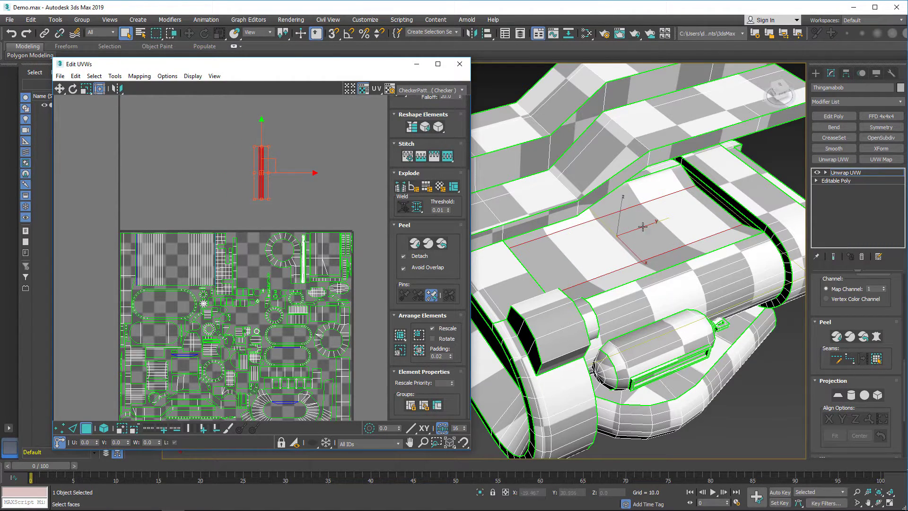
{"action": "left_click", "coordinate": [415, 244]}
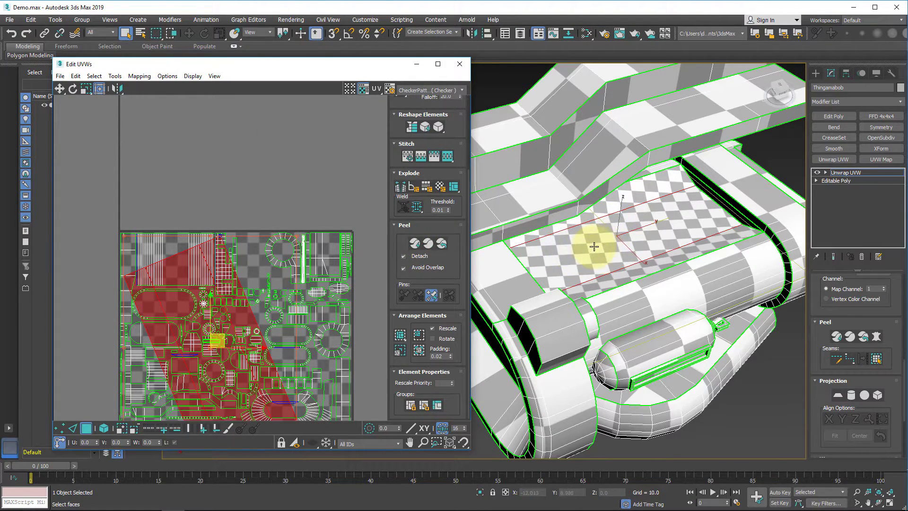
- Move the peeled top-panel cluster into the empty space below the UV layout
{"action": "middle_click_drag", "start_coordinate": [243, 325], "coordinate": [237, 199]}
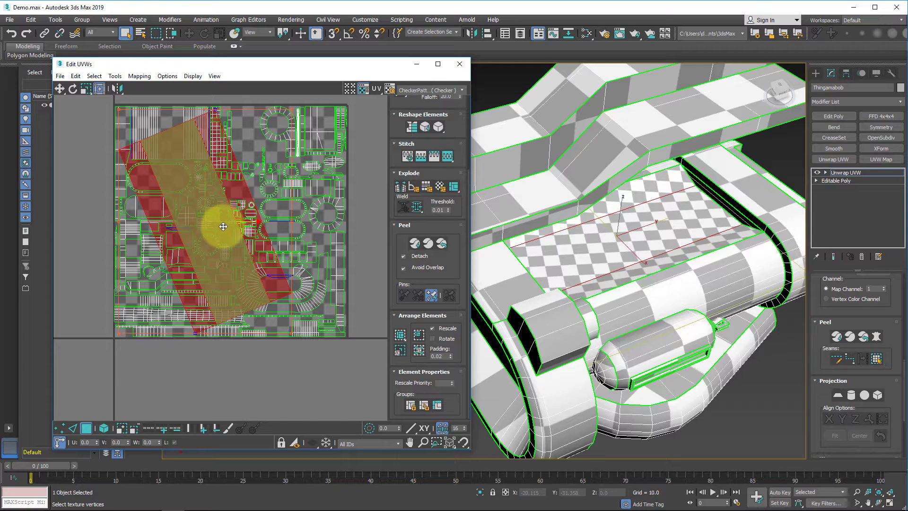
{"action": "left_click_drag", "start_coordinate": [223, 227], "coordinate": [274, 454]}
{"action": "middle_click_drag", "start_coordinate": [331, 389], "coordinate": [302, 214]}
{"action": "left_click", "coordinate": [270, 245]}
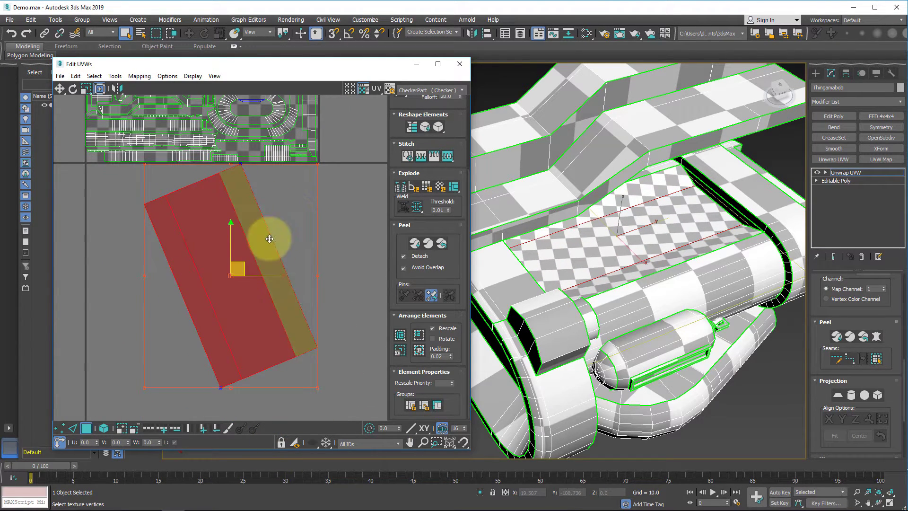
{"action": "left_click", "coordinate": [216, 289]}
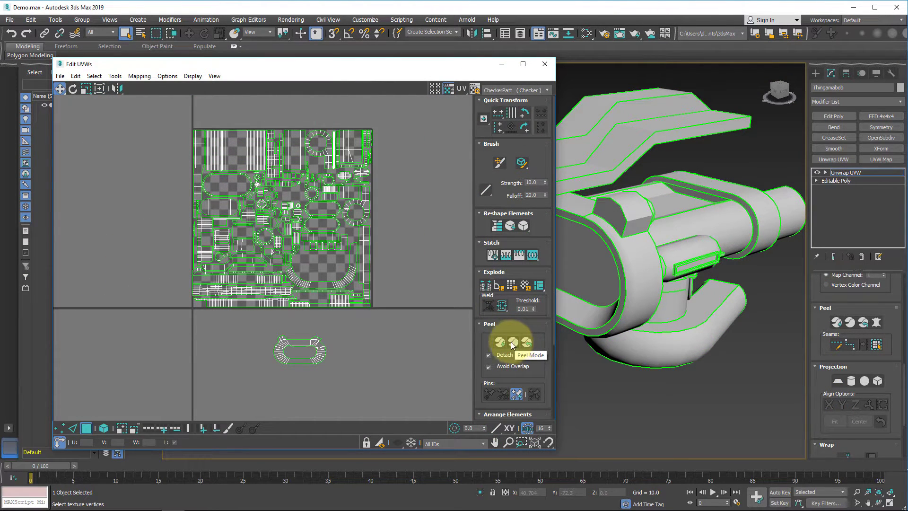
- Unfold the cluster below the UV layout in Peel Mode and move it back into the empty space below the layout
{"action": "left_click_drag", "start_coordinate": [345, 373], "coordinate": [250, 325]}
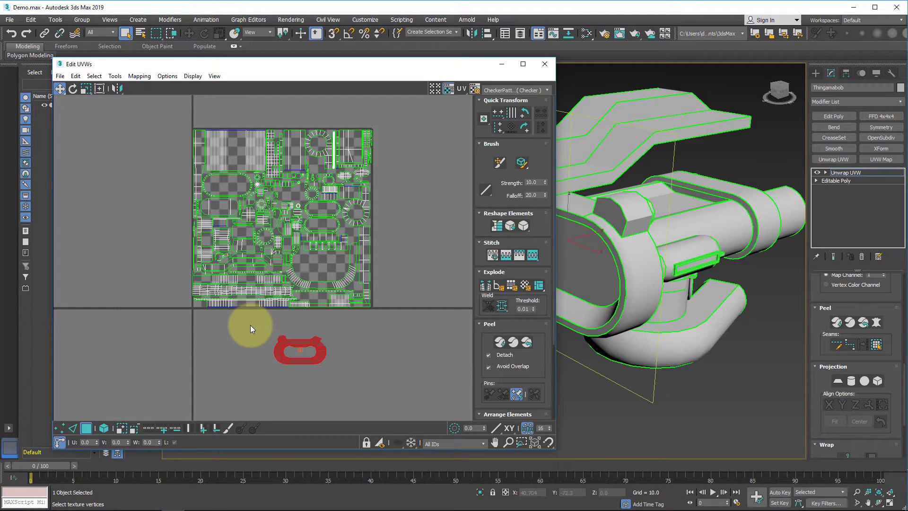
{"action": "left_click", "coordinate": [513, 342]}
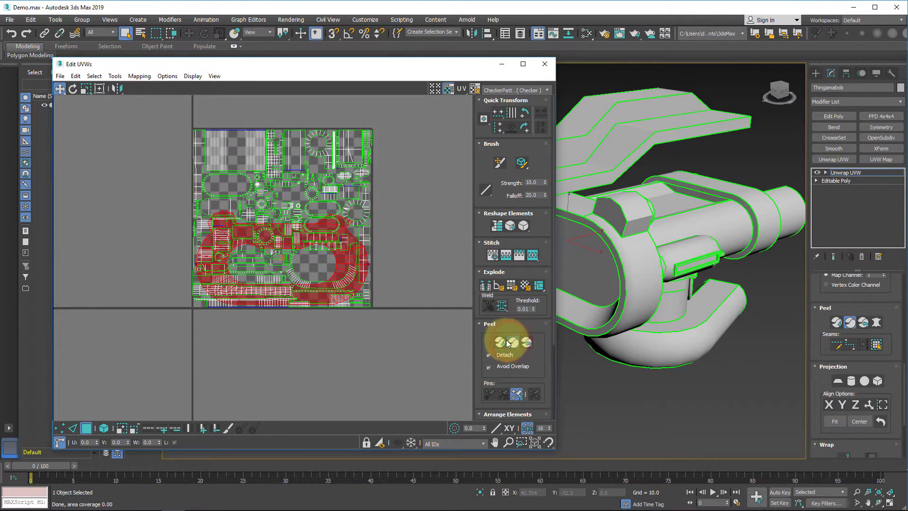
{"action": "left_click_drag", "start_coordinate": [338, 264], "coordinate": [345, 375]}
{"action": "middle_click_drag", "start_coordinate": [373, 350], "coordinate": [406, 247]}
{"action": "scroll", "coordinate": [373, 241], "scroll_direction": "up", "scroll_amount": 2}
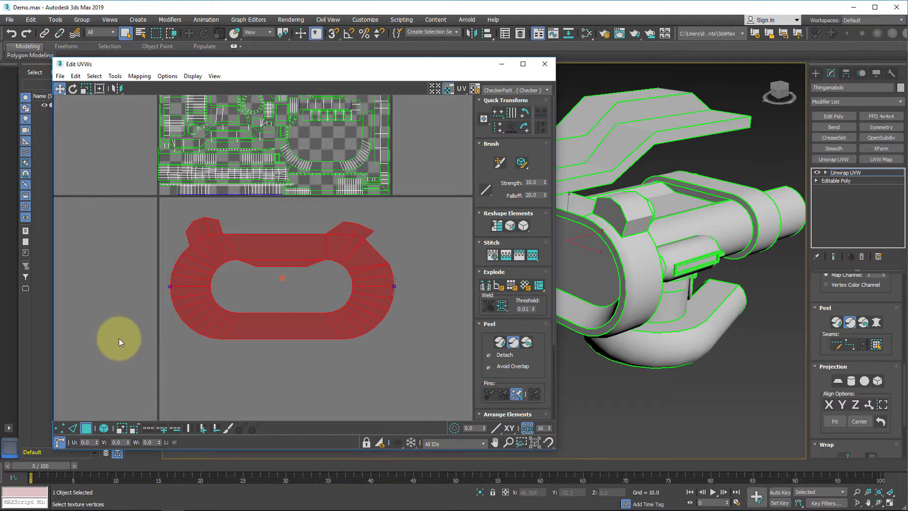
- Turn off automatic pinning, switch to vertex level, and move the pinned vertex at the peeled cluster's right end slightly outward
{"action": "left_click", "coordinate": [60, 429]}
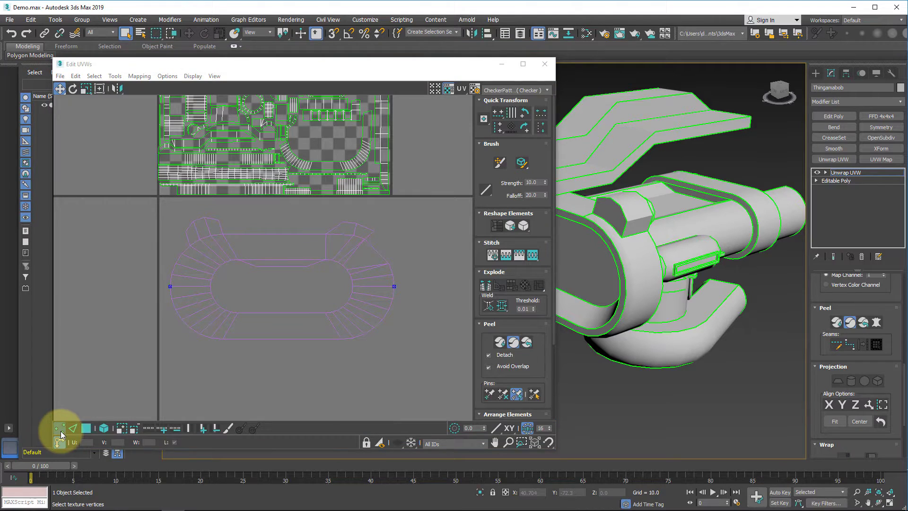
{"action": "left_click", "coordinate": [519, 400]}
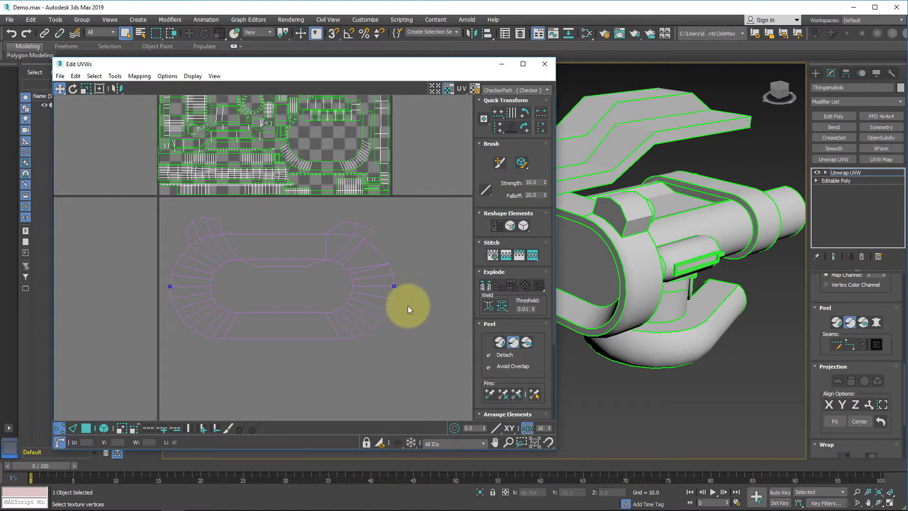
{"action": "left_click", "coordinate": [393, 286]}
{"action": "mouse_move", "coordinate": [393, 286]}
{"action": "left_mouse_down"}
{"action": "mouse_move", "coordinate": [285, 342]}
{"action": "mouse_move", "coordinate": [198, 222]}
{"action": "mouse_move", "coordinate": [314, 350]}
{"action": "mouse_move", "coordinate": [234, 245]}
{"action": "mouse_move", "coordinate": [385, 291]}
{"action": "mouse_move", "coordinate": [399, 284]}
{"action": "left_mouse_up"}
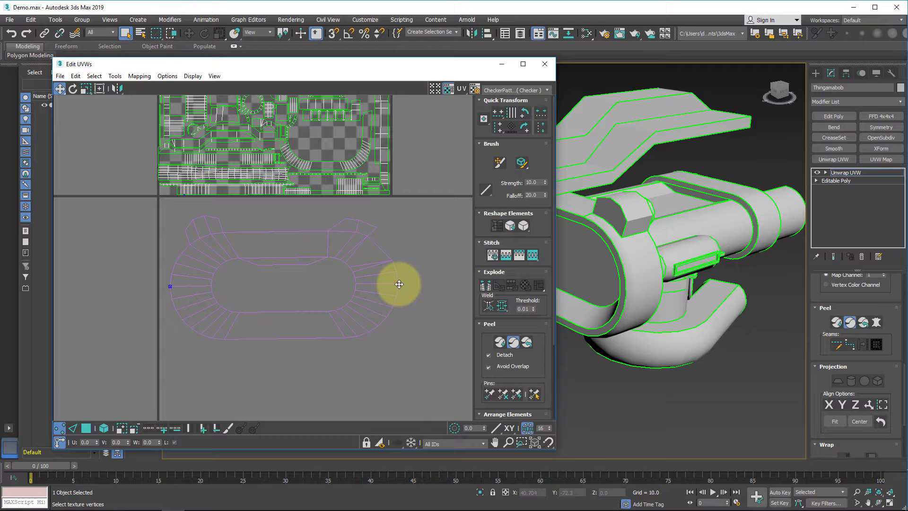
- Pin the lower-right vertex on the cluster's outer edge and move it up and inward
{"action": "left_click", "coordinate": [345, 336]}
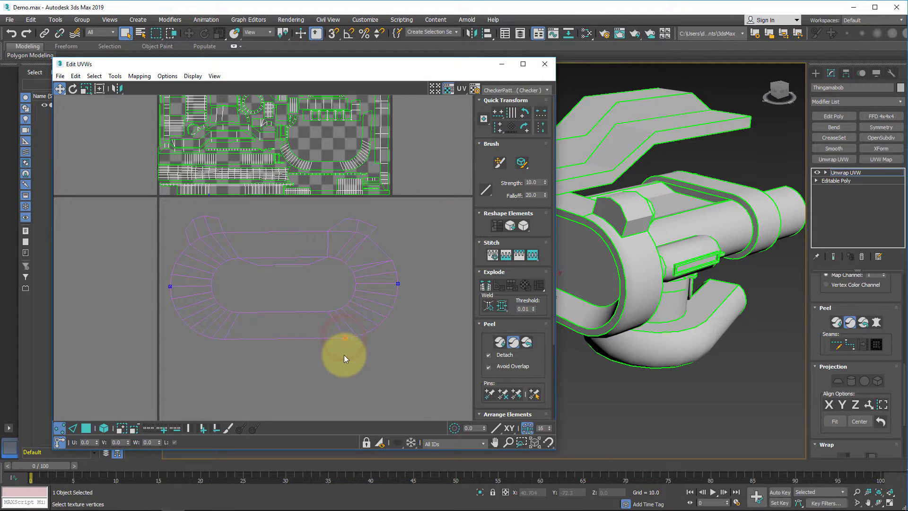
{"action": "left_click_drag", "start_coordinate": [345, 337], "coordinate": [349, 354]}
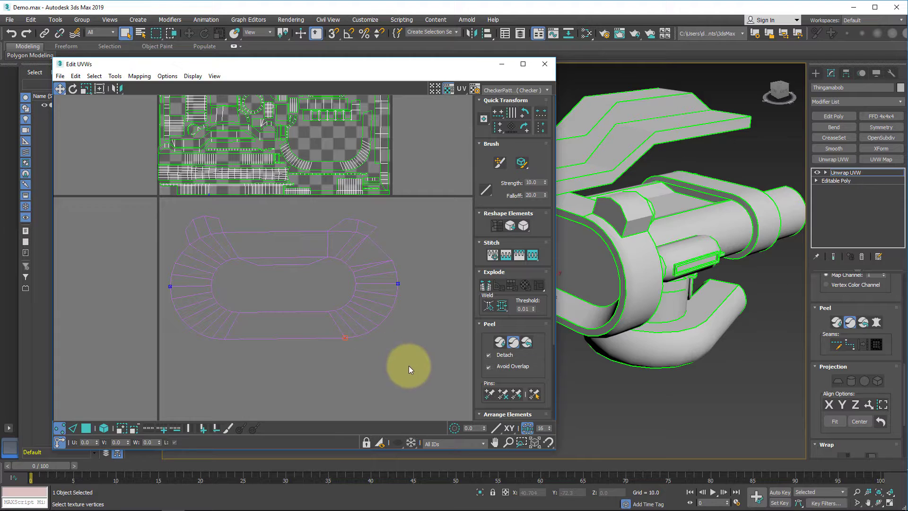
{"action": "left_click", "coordinate": [490, 394]}
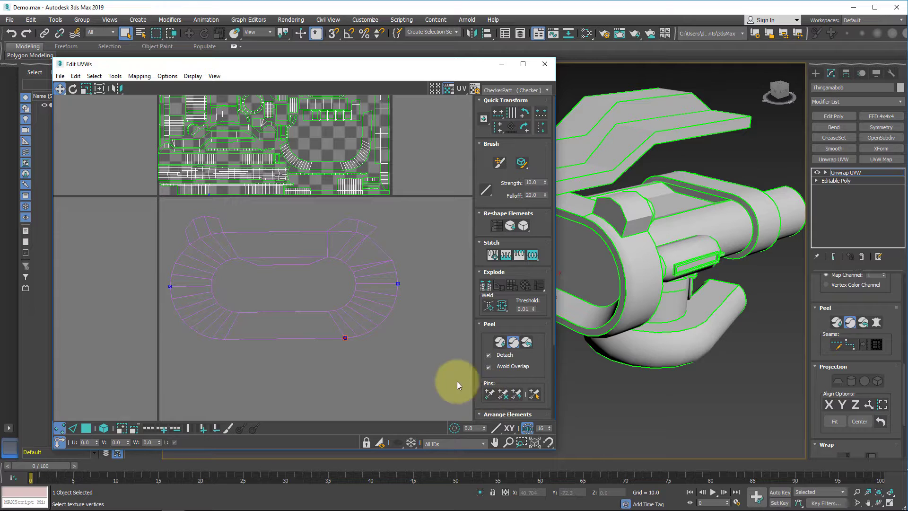
{"action": "mouse_move", "coordinate": [350, 347]}
{"action": "left_mouse_down"}
{"action": "mouse_move", "coordinate": [348, 384]}
{"action": "mouse_move", "coordinate": [320, 298]}
{"action": "mouse_move", "coordinate": [330, 356]}
{"action": "mouse_move", "coordinate": [339, 377]}
{"action": "mouse_move", "coordinate": [318, 296]}
{"action": "mouse_move", "coordinate": [328, 365]}
{"action": "mouse_move", "coordinate": [320, 328]}
{"action": "left_mouse_up"}
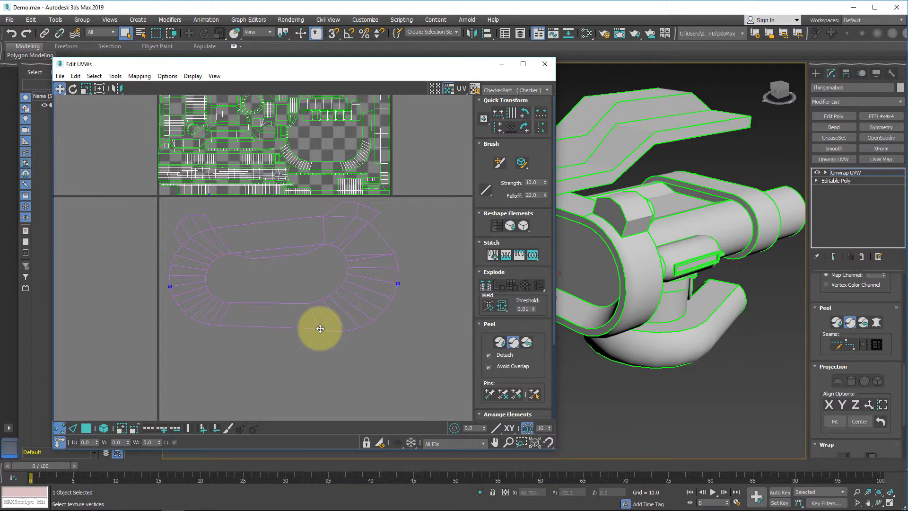
{"action": "left_click", "coordinate": [489, 396]}
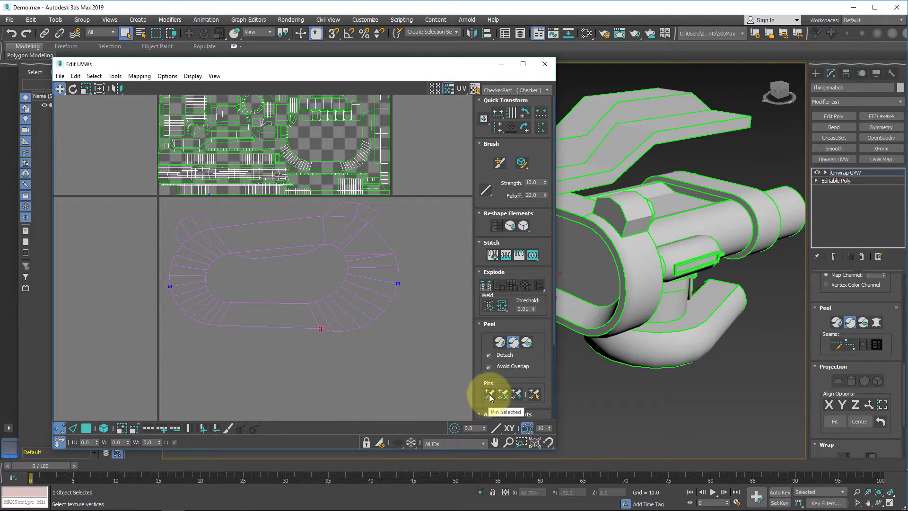
- Turn automatic pinning back on, move the lower-left outer vertex of the cluster slightly inward, and unpin it
{"action": "left_click", "coordinate": [519, 394]}
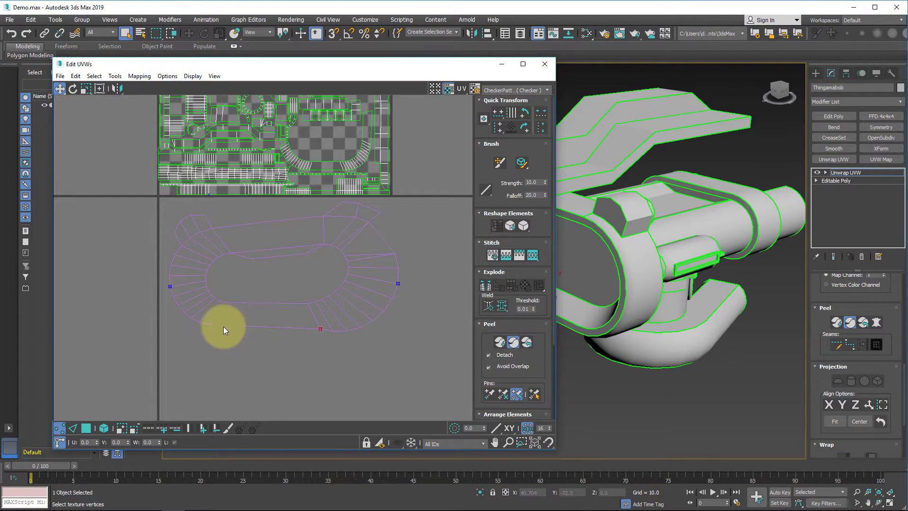
{"action": "left_click", "coordinate": [218, 325]}
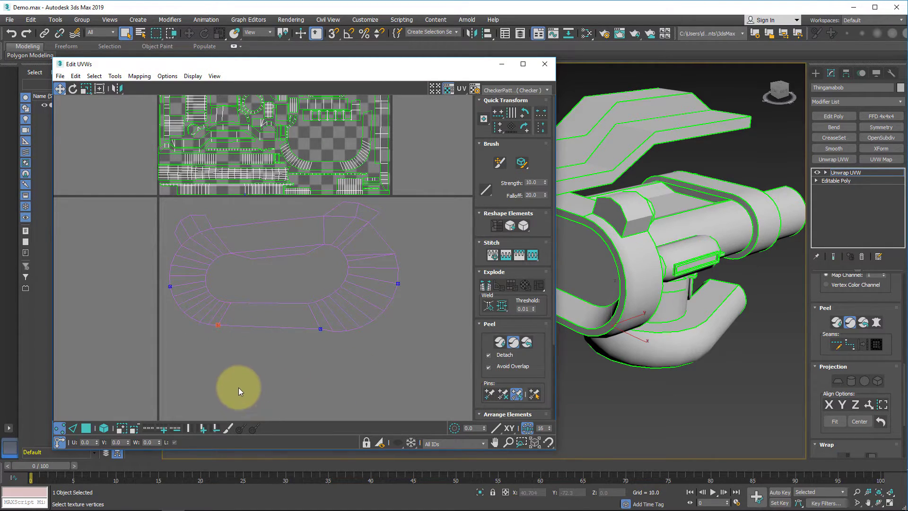
{"action": "mouse_move", "coordinate": [220, 324]}
{"action": "left_mouse_down"}
{"action": "mouse_move", "coordinate": [227, 372]}
{"action": "mouse_move", "coordinate": [229, 321]}
{"action": "left_mouse_up"}
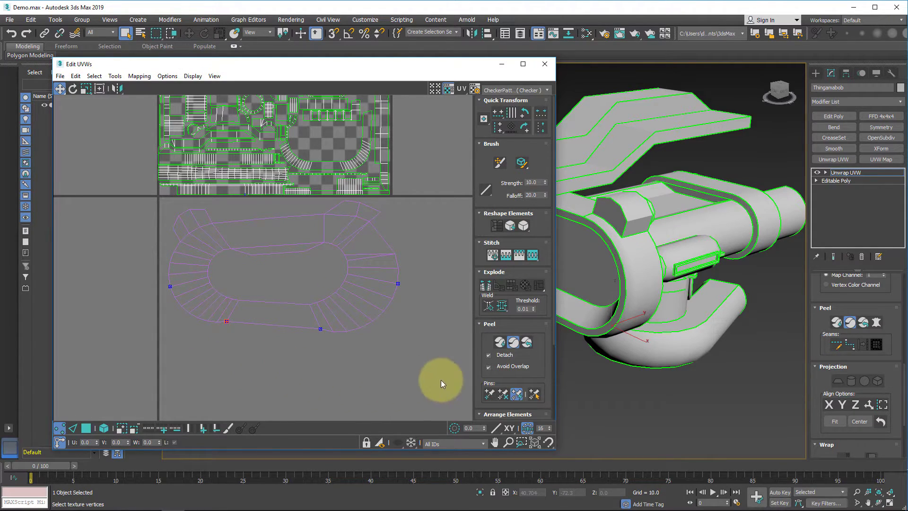
{"action": "left_click", "coordinate": [504, 396]}
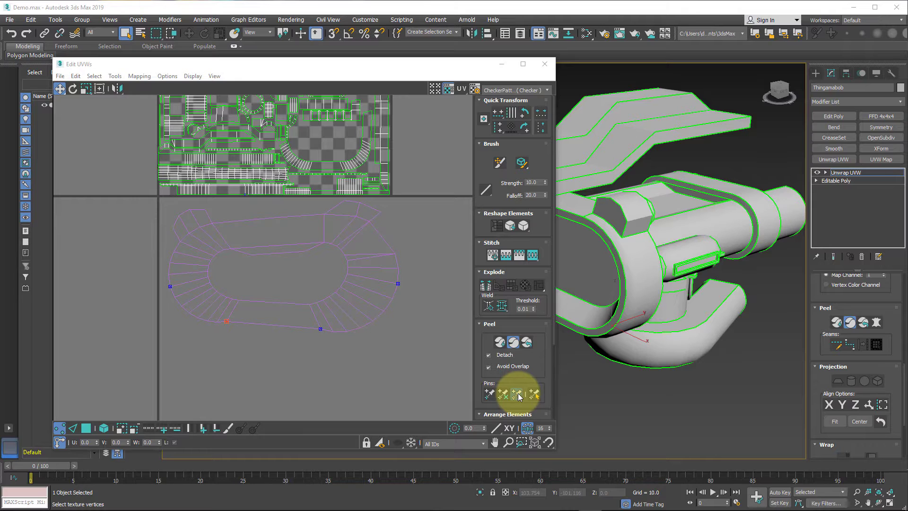
- Close the UV editor and collapse the Thingamabob's whole modifier stack to Editable Poly
{"action": "left_click", "coordinate": [545, 64]}
{"action": "right_click", "coordinate": [840, 181]}
{"action": "left_click", "coordinate": [825, 266]}
{"action": "left_click", "coordinate": [494, 288]}
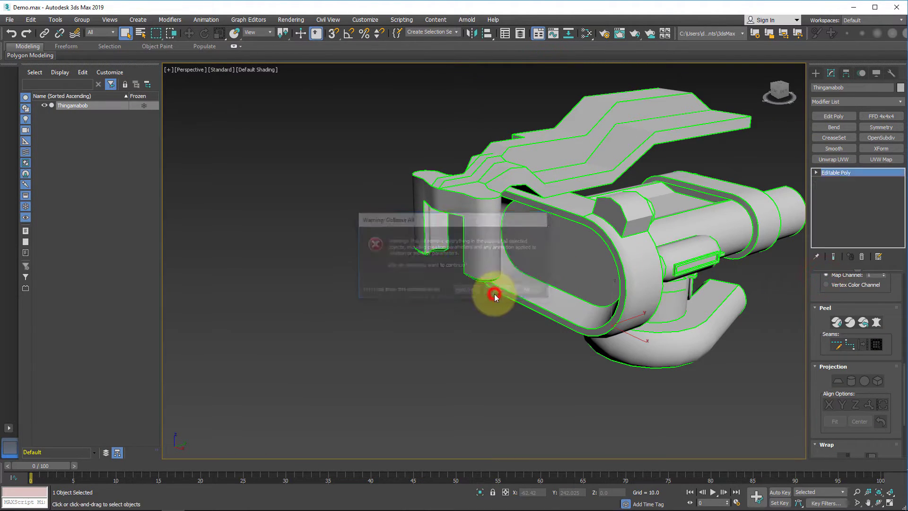
- Apply a new Unwrap UVW modifier to the Thingamabob and open its UV editor
{"action": "left_click", "coordinate": [836, 158]}
{"action": "left_click", "coordinate": [850, 321]}
{"action": "scroll", "coordinate": [375, 270], "scroll_direction": "down", "scroll_amount": 4}
{"action": "middle_click_drag", "start_coordinate": [376, 266], "coordinate": [348, 149]}
{"action": "left_click", "coordinate": [408, 308]}
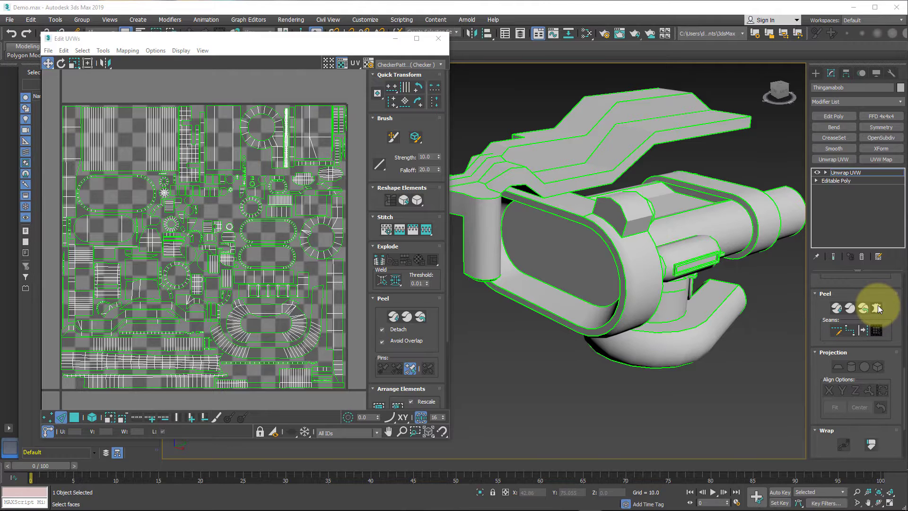
- Show the mesh edges in the viewport and mark a seam across the large frame's outer band with Edit Seams
{"action": "left_click", "coordinate": [837, 332]}
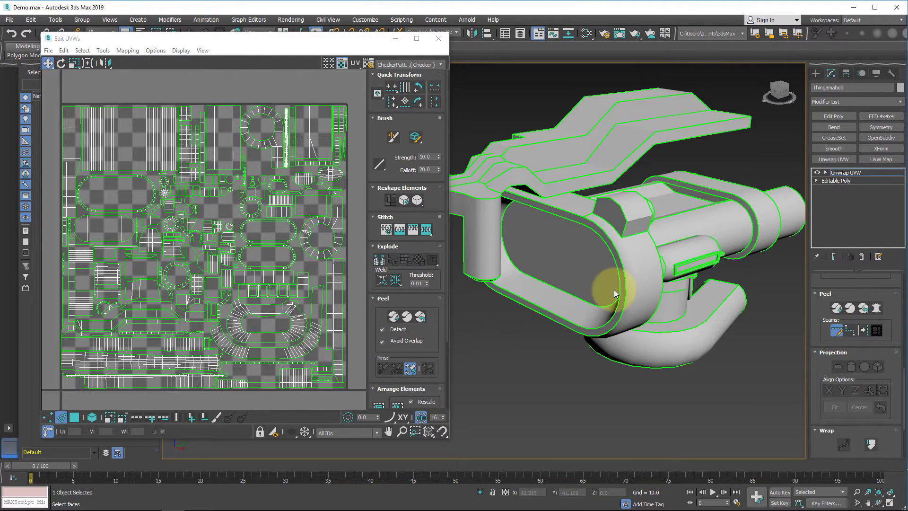
{"action": "scroll", "coordinate": [606, 279], "scroll_direction": "up", "scroll_amount": 5}
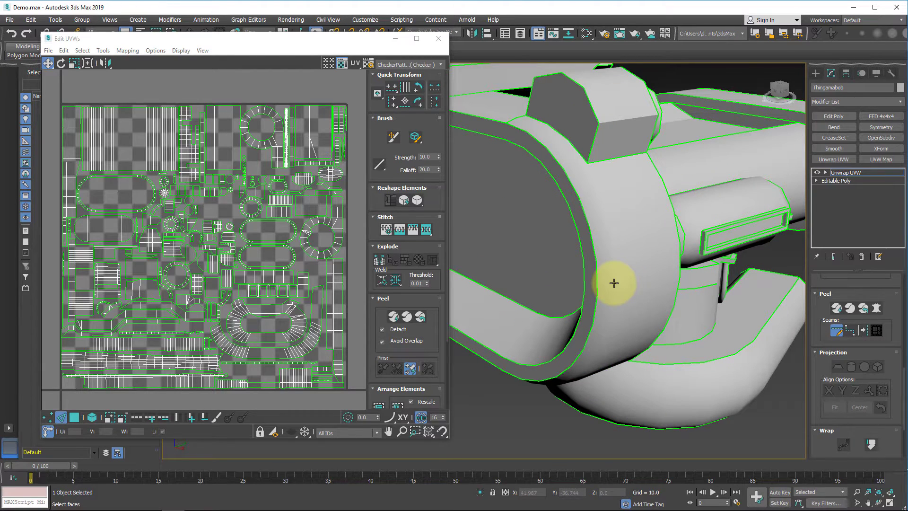
{"action": "key", "text": "F4"}
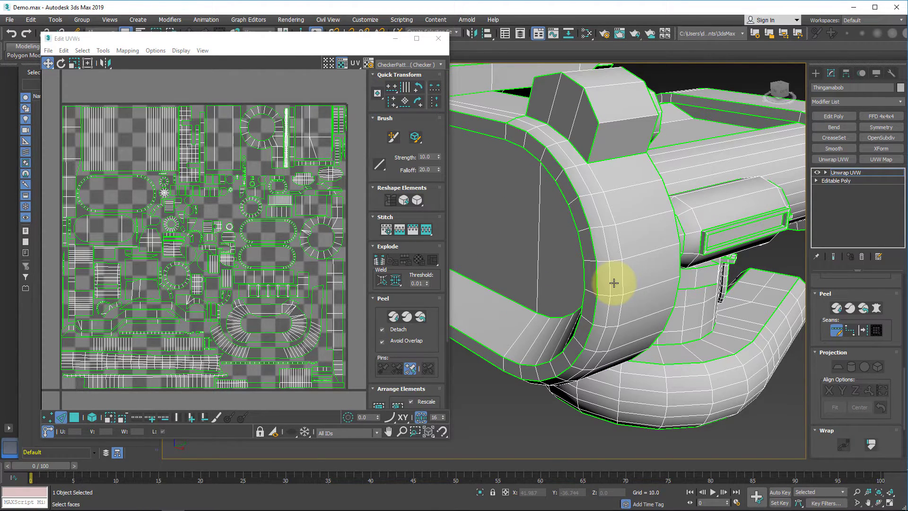
{"action": "left_click", "coordinate": [645, 288]}
{"action": "left_click", "coordinate": [614, 296]}
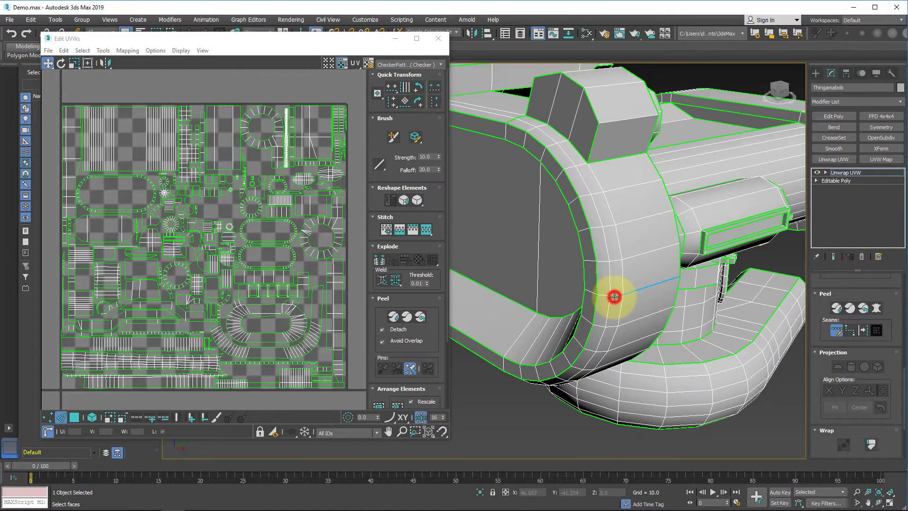
{"action": "left_click", "coordinate": [601, 296]}
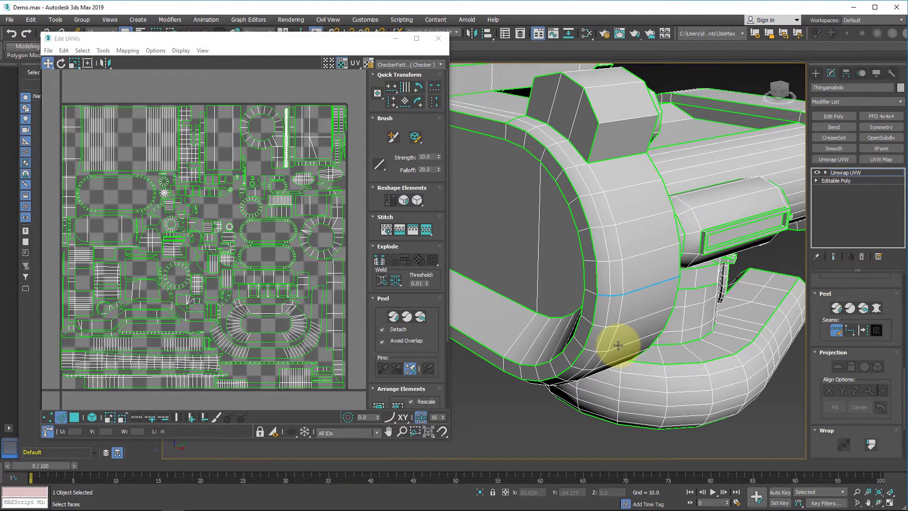
- Create two point-to-point seams between the upper and lower borders of the rounded base, one on each side of its middle edge
{"action": "left_click", "coordinate": [849, 333]}
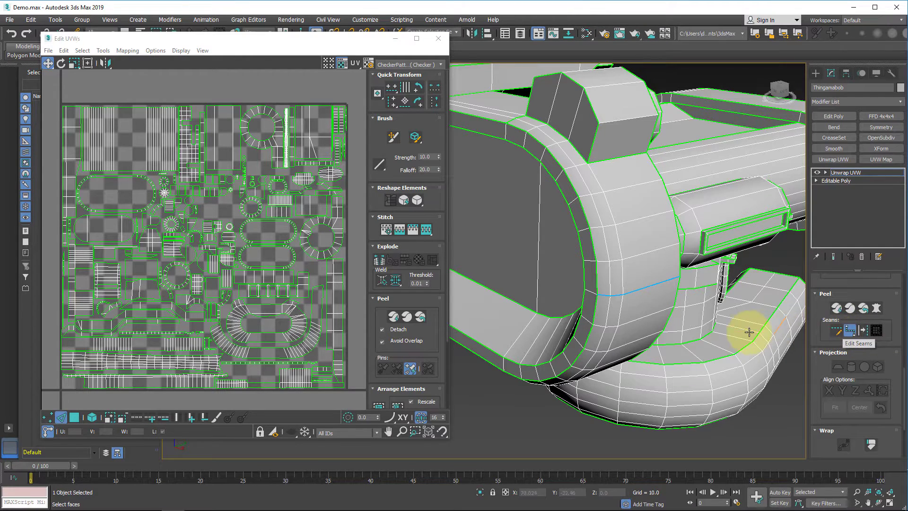
{"action": "scroll", "coordinate": [581, 367], "scroll_direction": "up", "scroll_amount": 5}
{"action": "middle_click_drag", "start_coordinate": [642, 328], "coordinate": [635, 293], "text": "alt"}
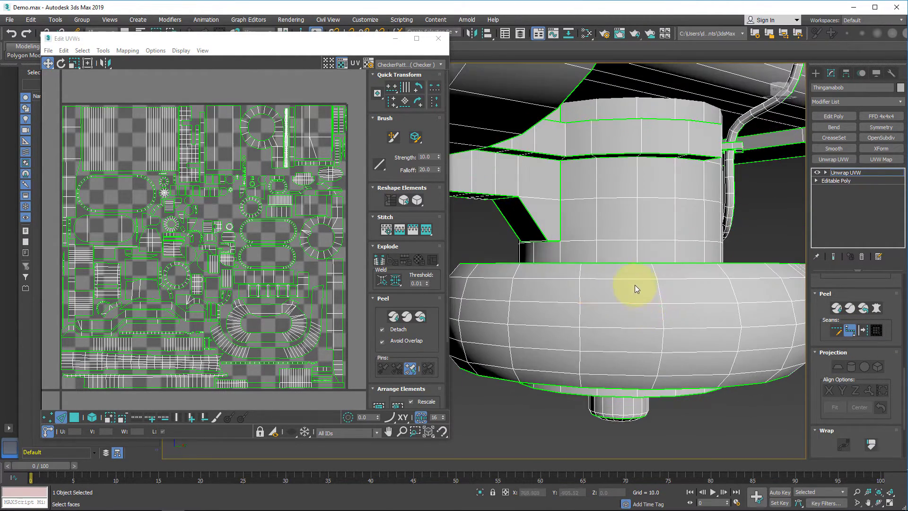
{"action": "left_click", "coordinate": [652, 264]}
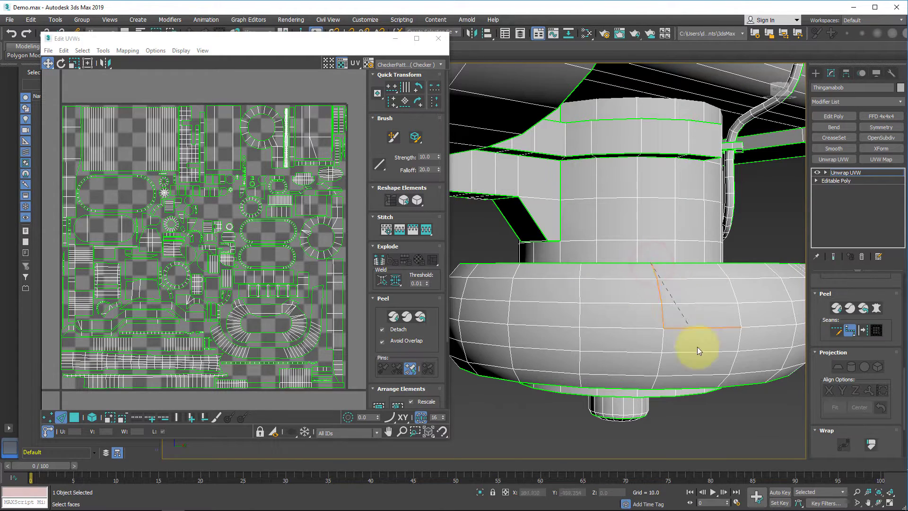
{"action": "left_click", "coordinate": [651, 386]}
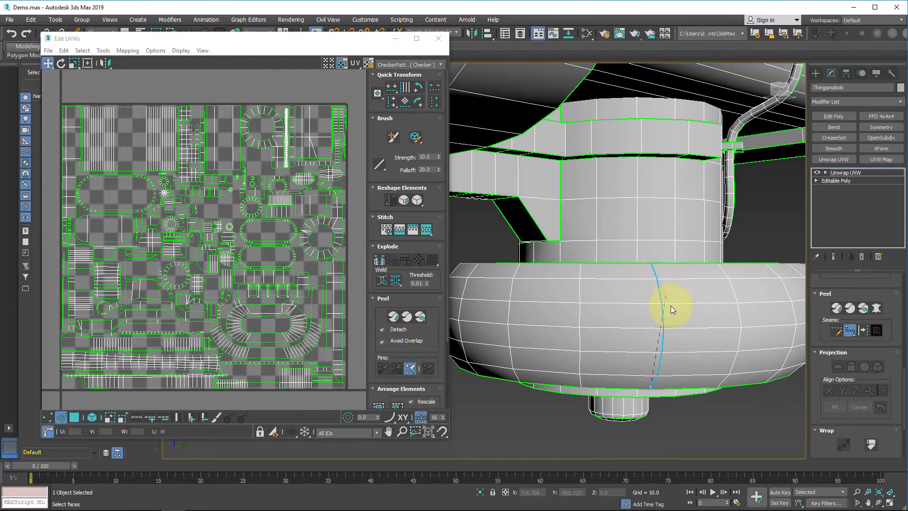
{"action": "left_click", "coordinate": [582, 385]}
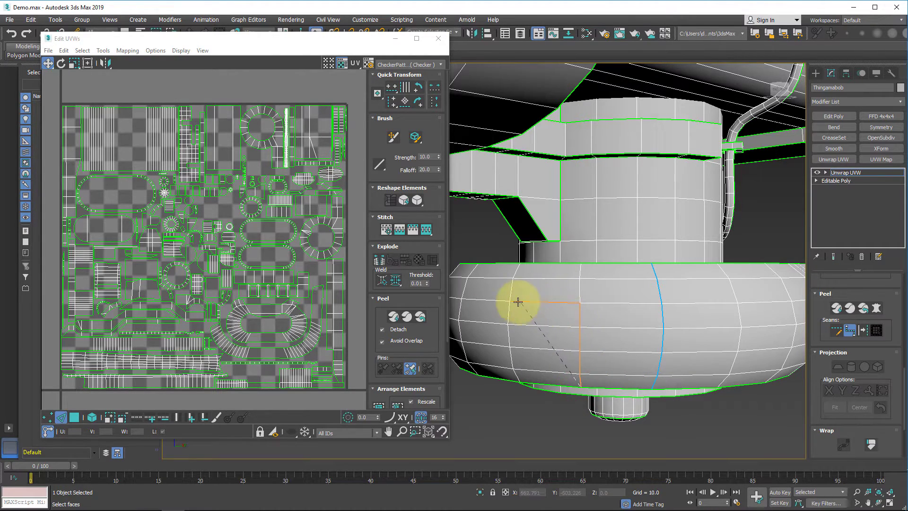
{"action": "left_click", "coordinate": [483, 261]}
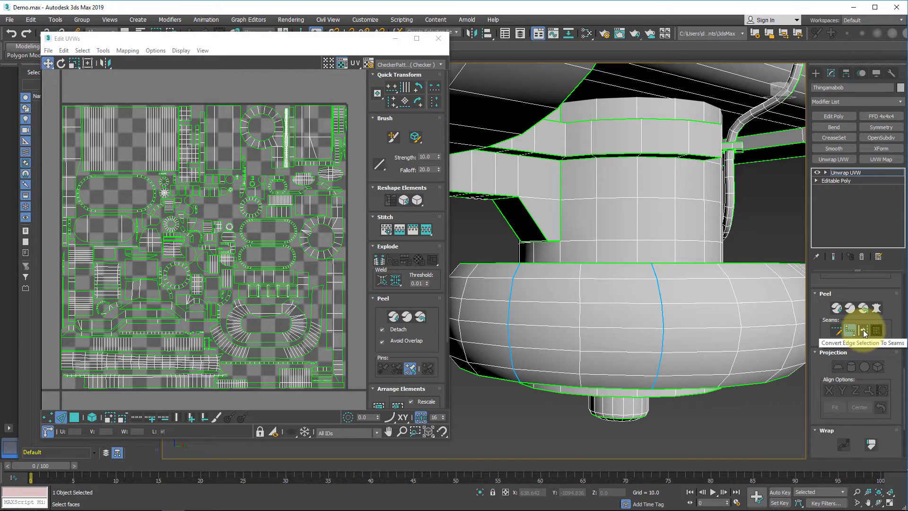
- Select the edge in the middle between the two new seams and convert the edge selection to a seam
{"action": "right_click", "coordinate": [749, 422]}
{"action": "left_click", "coordinate": [583, 287]}
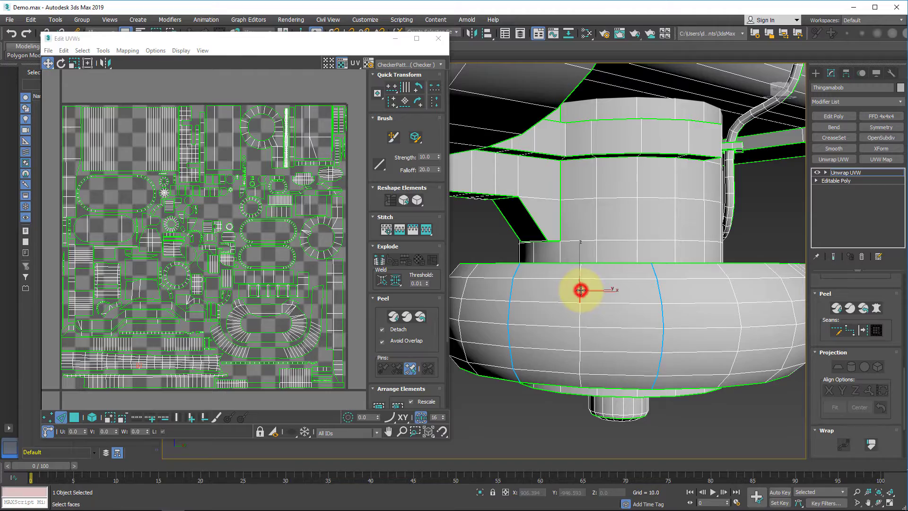
{"action": "left_click", "coordinate": [866, 330]}
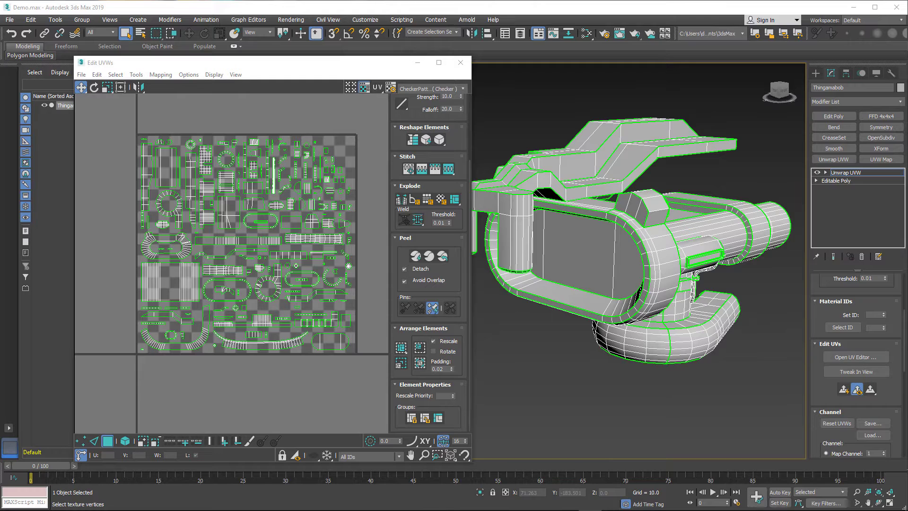
- Pack the UV clusters with the Non-Convex method, 0.001 padding, and Normalize Clusters and Rescale Clusters enabled
{"action": "left_click", "coordinate": [402, 362]}
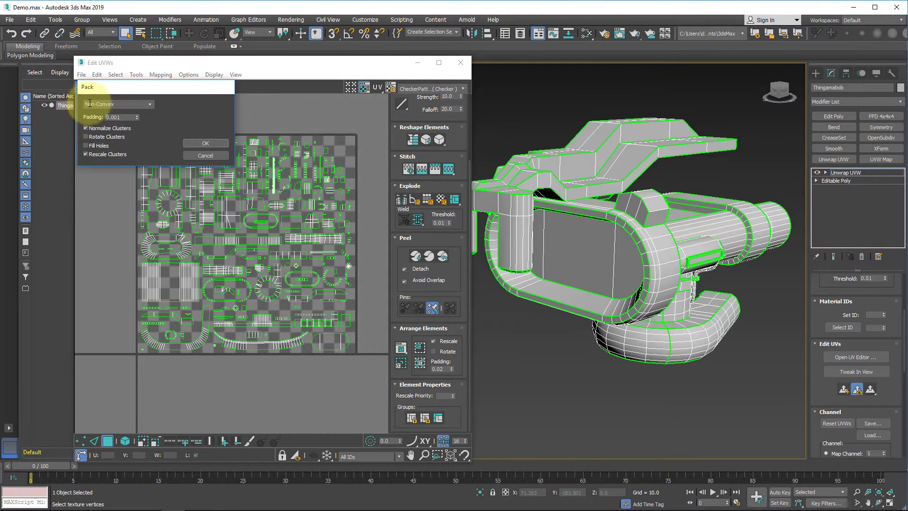
{"action": "left_click", "coordinate": [150, 104]}
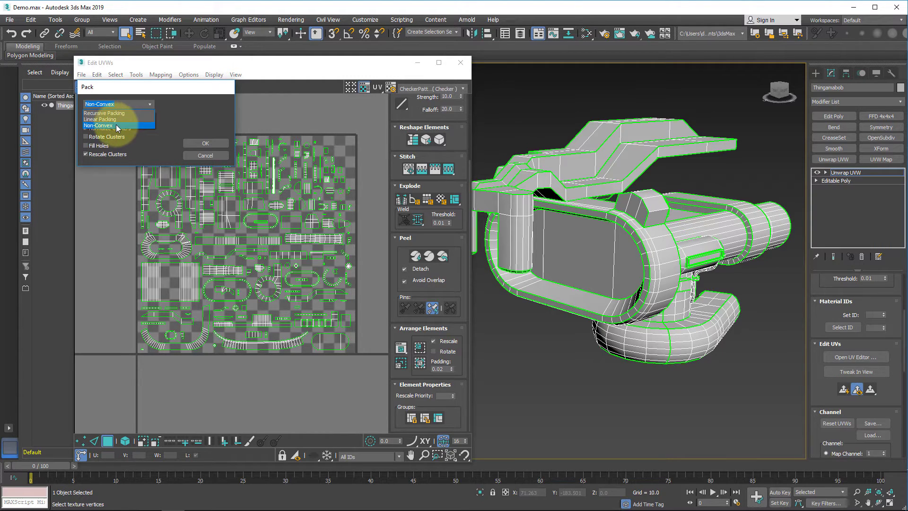
{"action": "left_click", "coordinate": [200, 106]}
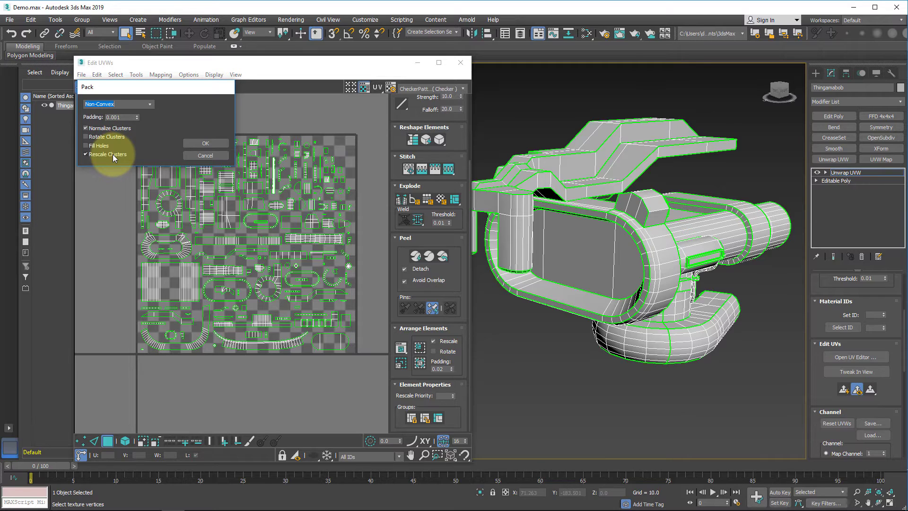
{"action": "left_click", "coordinate": [202, 142]}
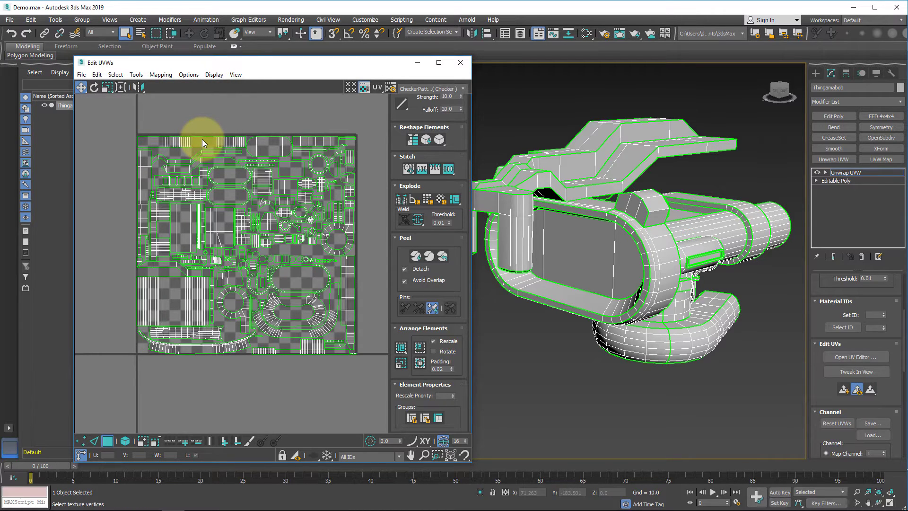
{"action": "left_click", "coordinate": [401, 363]}
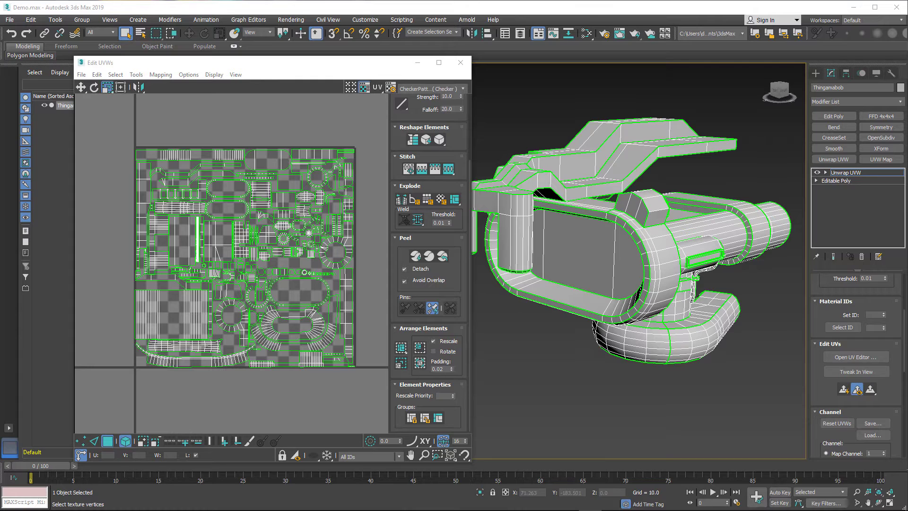
- Move the rounded base's two ring-shaped UV shells below the tile side by side with the Freeform tool and mirror the second one
{"action": "left_click", "coordinate": [121, 87]}
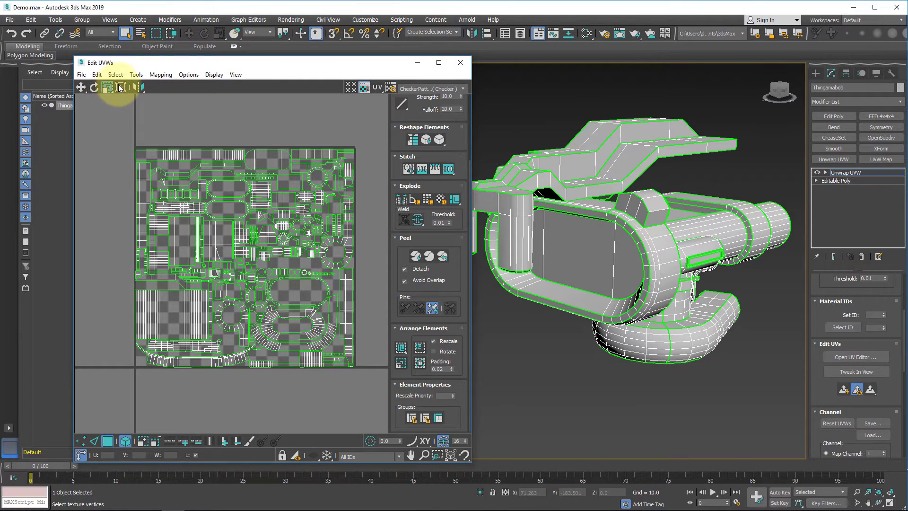
{"action": "left_click", "coordinate": [237, 329]}
{"action": "left_click_drag", "start_coordinate": [238, 330], "coordinate": [224, 412]}
{"action": "middle_click_drag", "start_coordinate": [333, 318], "coordinate": [339, 246]}
{"action": "left_click_drag", "start_coordinate": [355, 179], "coordinate": [277, 345]}
{"action": "left_click", "coordinate": [138, 88]}
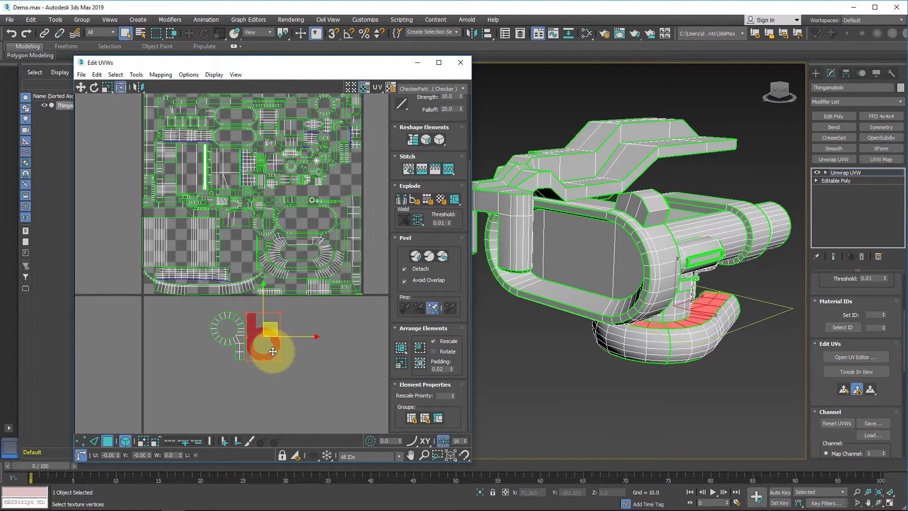
- Move the two large oval shells below the tile beside the ring-shaped ones, nesting the smaller oval inside the larger
{"action": "middle_click_drag", "start_coordinate": [332, 377], "coordinate": [266, 361]}
{"action": "left_click", "coordinate": [257, 248]}
{"action": "left_click_drag", "start_coordinate": [257, 250], "coordinate": [302, 346]}
{"action": "left_click", "coordinate": [274, 243]}
{"action": "left_click_drag", "start_coordinate": [273, 242], "coordinate": [297, 327]}
- Group the two ring-shaped shells, and put the two nested oval shells in a group of their own
{"action": "left_click", "coordinate": [108, 88]}
{"action": "left_click_drag", "start_coordinate": [230, 389], "coordinate": [175, 348]}
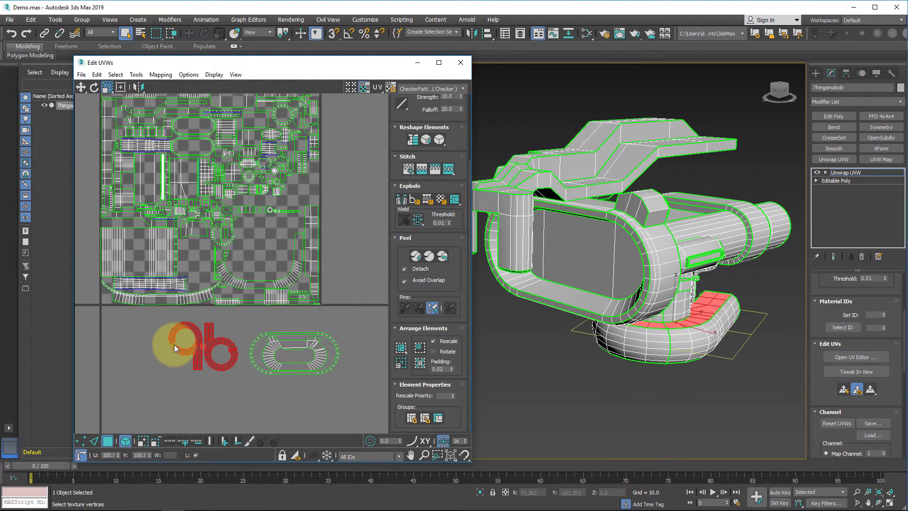
{"action": "left_click", "coordinate": [411, 419]}
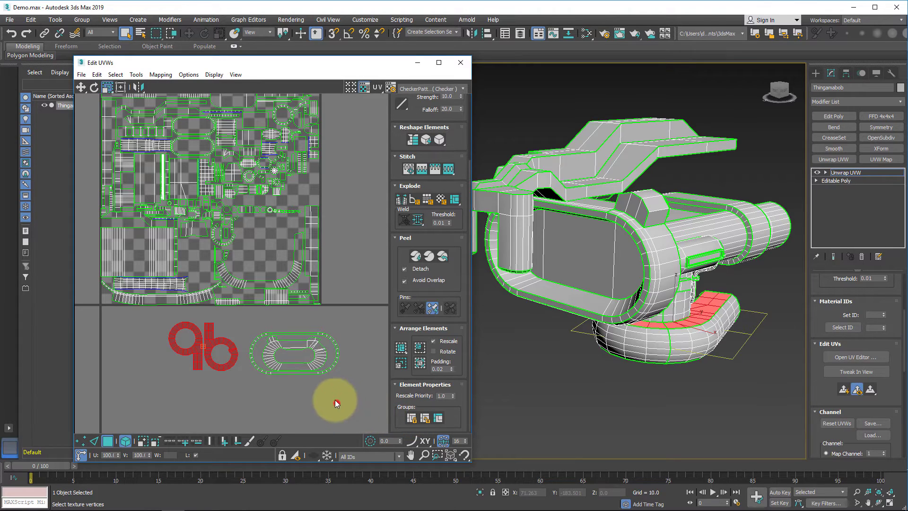
{"action": "left_click", "coordinate": [281, 331]}
{"action": "left_click", "coordinate": [412, 418]}
{"action": "left_click", "coordinate": [357, 350]}
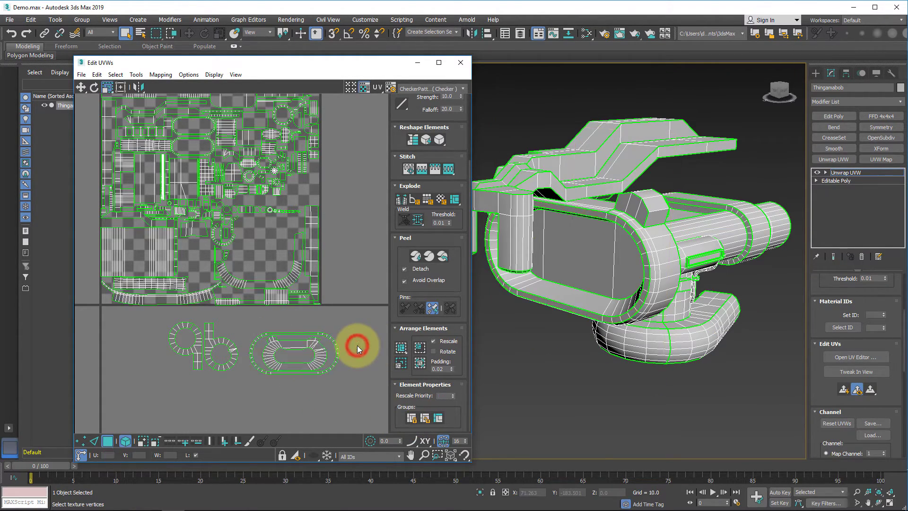
- Select all UV shells and pack them back into the tile with the groups intact
{"action": "key", "text": "ctrl+a"}
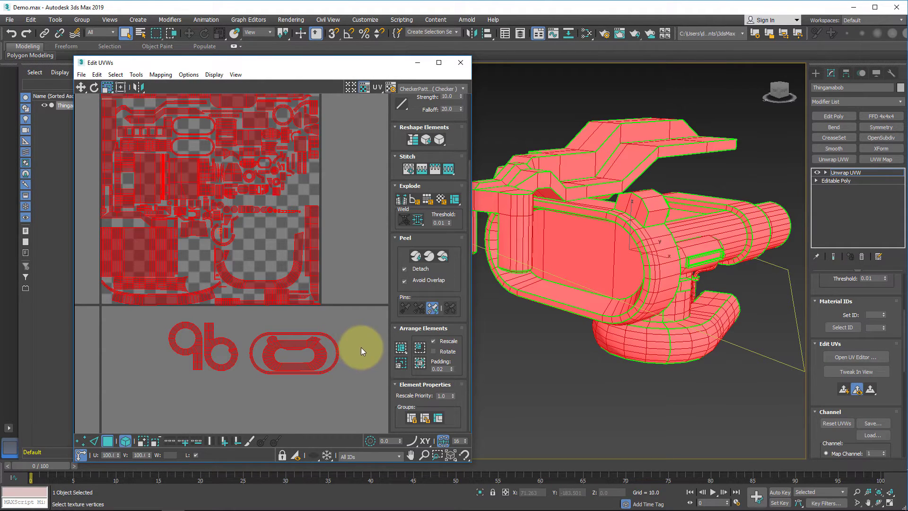
{"action": "left_click", "coordinate": [401, 349]}
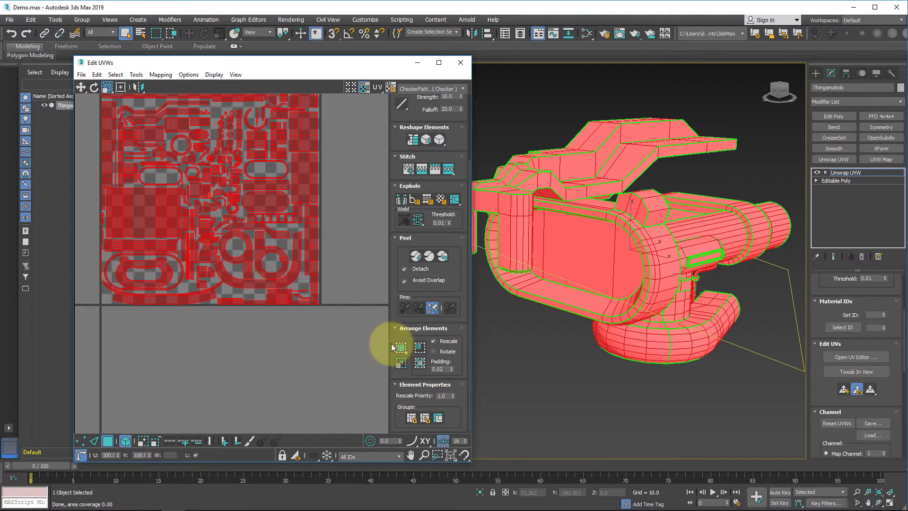
{"action": "scroll", "coordinate": [284, 293], "scroll_direction": "up", "scroll_amount": 3}
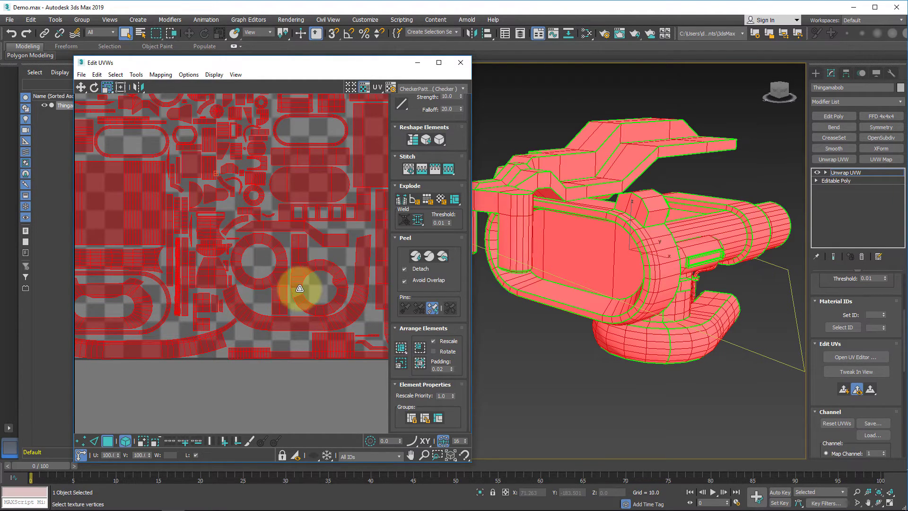
{"action": "middle_click_drag", "start_coordinate": [235, 292], "coordinate": [337, 272]}
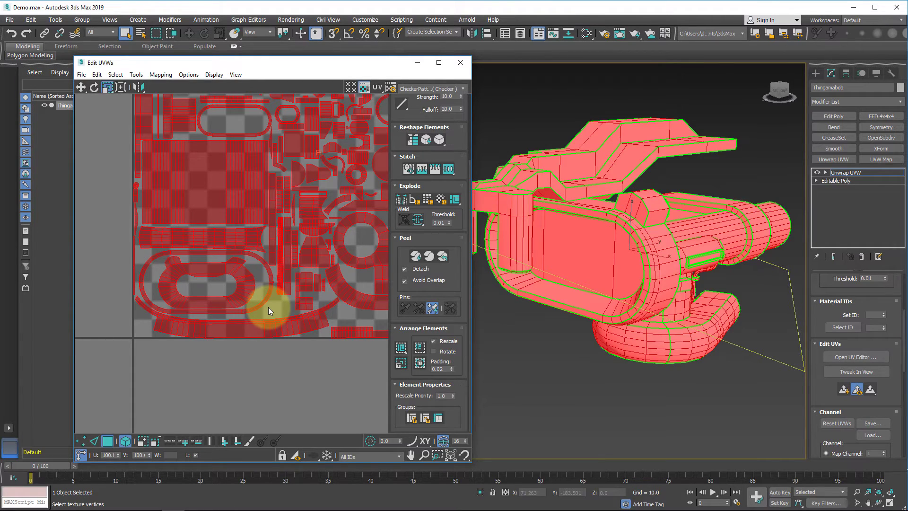
- Select the grouped oval shells in the packed layout and ungroup them
{"action": "left_click", "coordinate": [268, 307]}
{"action": "left_click", "coordinate": [229, 290]}
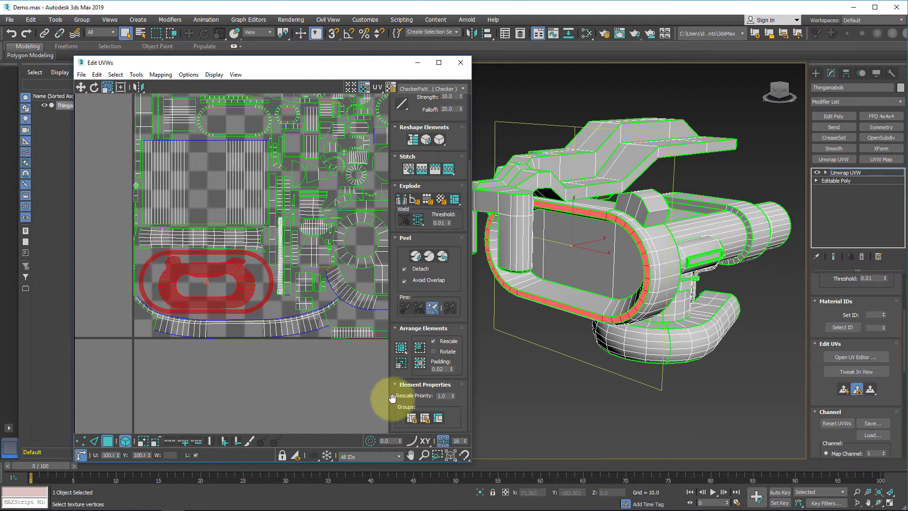
{"action": "left_click", "coordinate": [426, 419]}
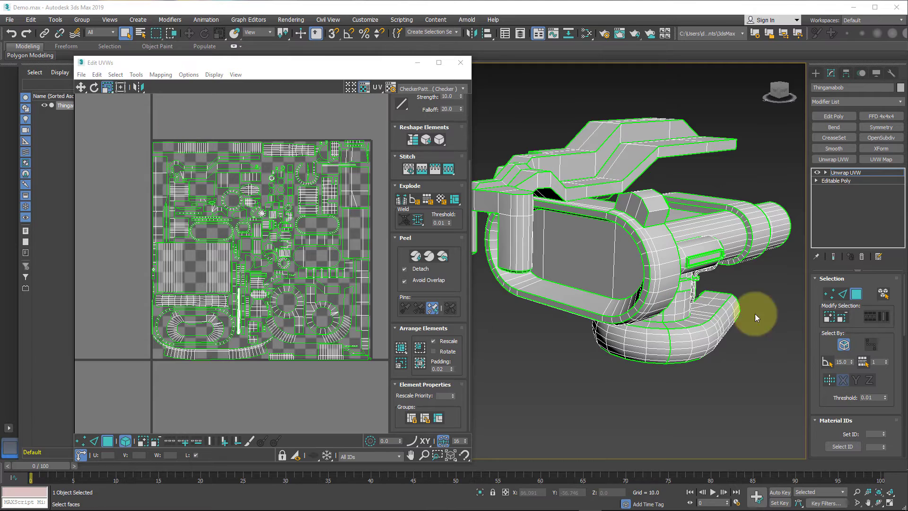
- Select the block of polygons on the side of the cylinder's narrow end and apply a Quick Planar Map to them
{"action": "scroll", "coordinate": [851, 326], "scroll_direction": "down", "scroll_amount": 5}
{"action": "scroll", "coordinate": [853, 317], "scroll_direction": "down", "scroll_amount": 2}
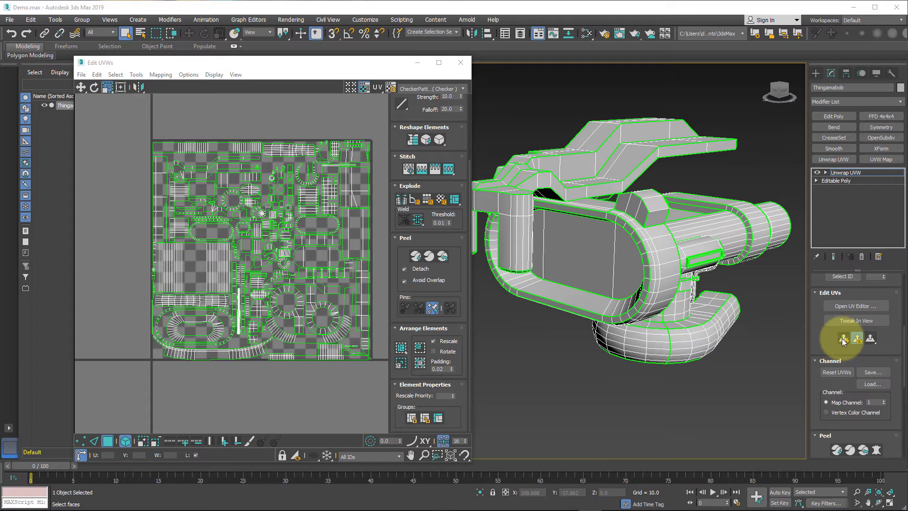
{"action": "scroll", "coordinate": [615, 294], "scroll_direction": "up", "scroll_amount": 5}
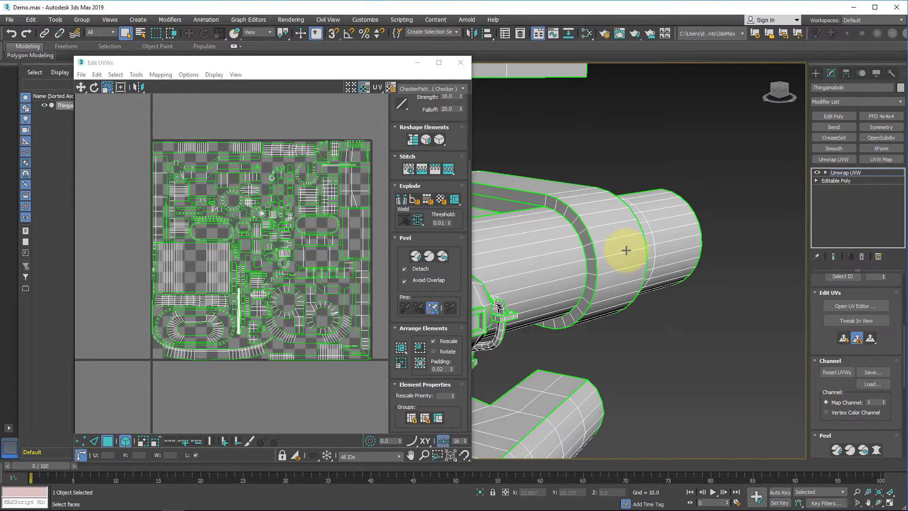
{"action": "left_click", "coordinate": [826, 174]}
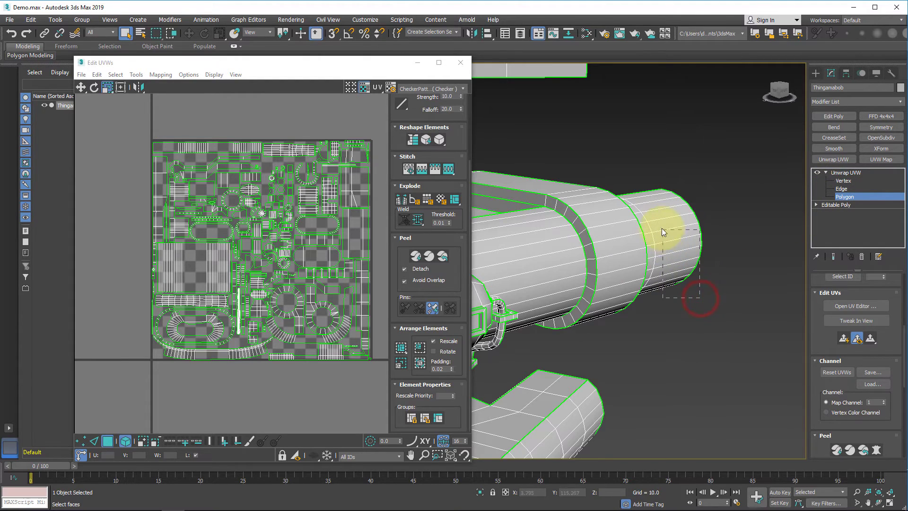
{"action": "left_click", "coordinate": [692, 259]}
{"action": "middle_click_drag", "start_coordinate": [703, 334], "coordinate": [806, 387], "text": "alt"}
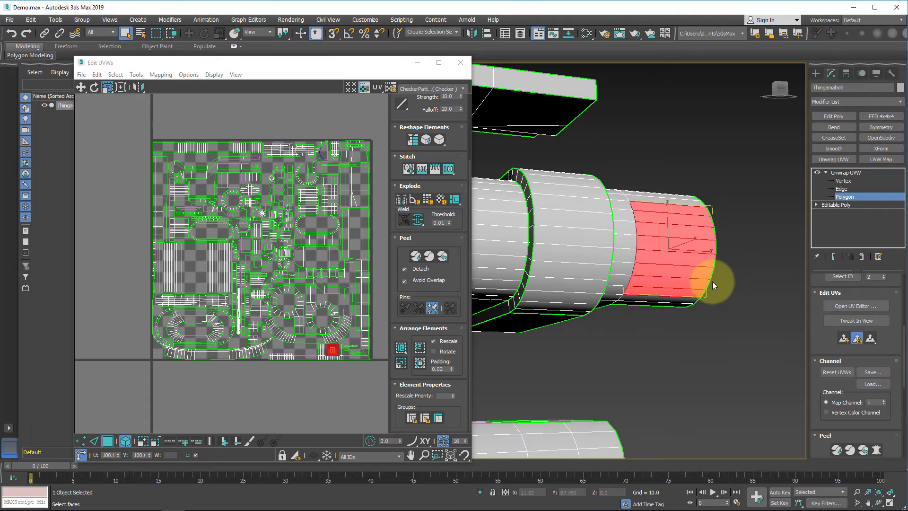
{"action": "left_click", "coordinate": [845, 338]}
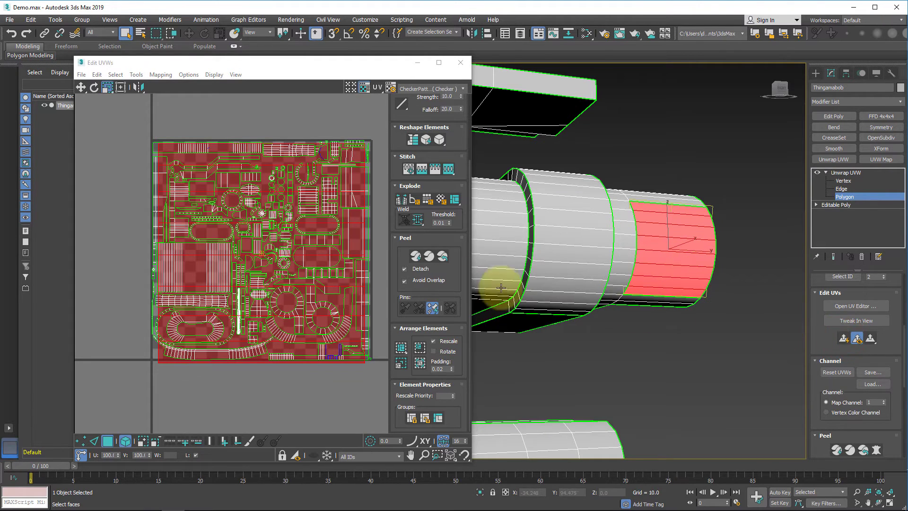
{"action": "scroll", "coordinate": [295, 215], "scroll_direction": "down", "scroll_amount": 3}
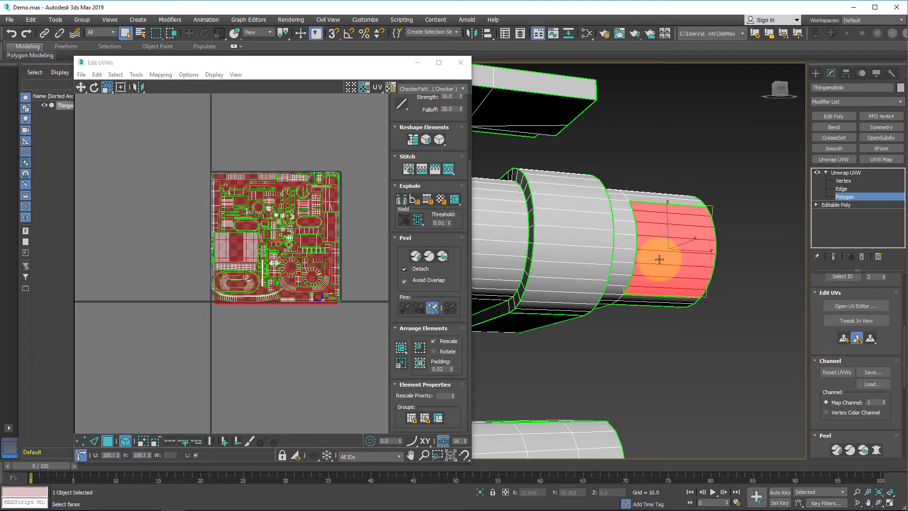
- Switch the Map Seams display off and on again, and set the seam display to Thin
{"action": "scroll", "coordinate": [876, 341], "scroll_direction": "down", "scroll_amount": 5}
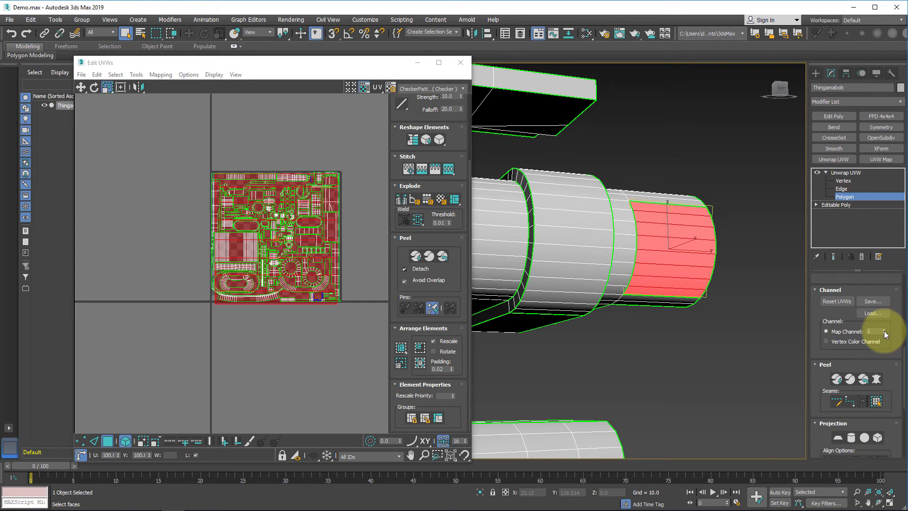
{"action": "scroll", "coordinate": [884, 334], "scroll_direction": "down", "scroll_amount": 5}
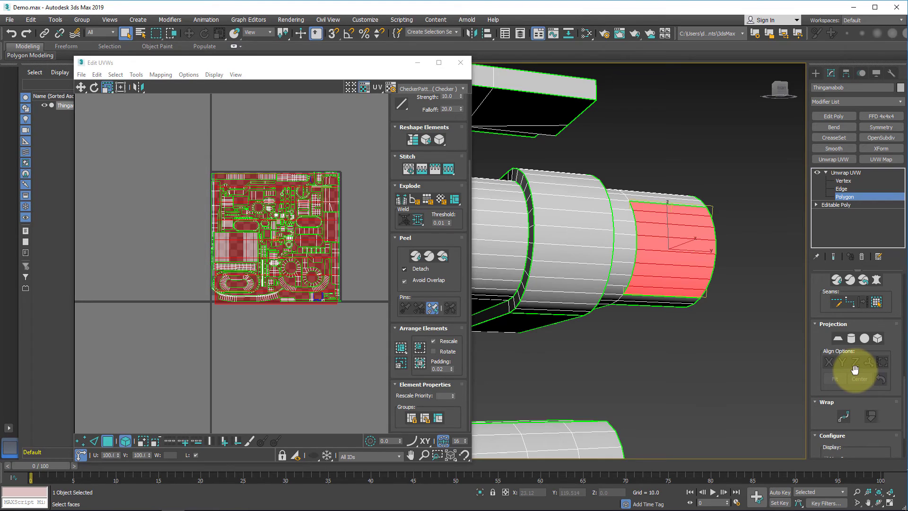
{"action": "scroll", "coordinate": [856, 371], "scroll_direction": "down", "scroll_amount": 3}
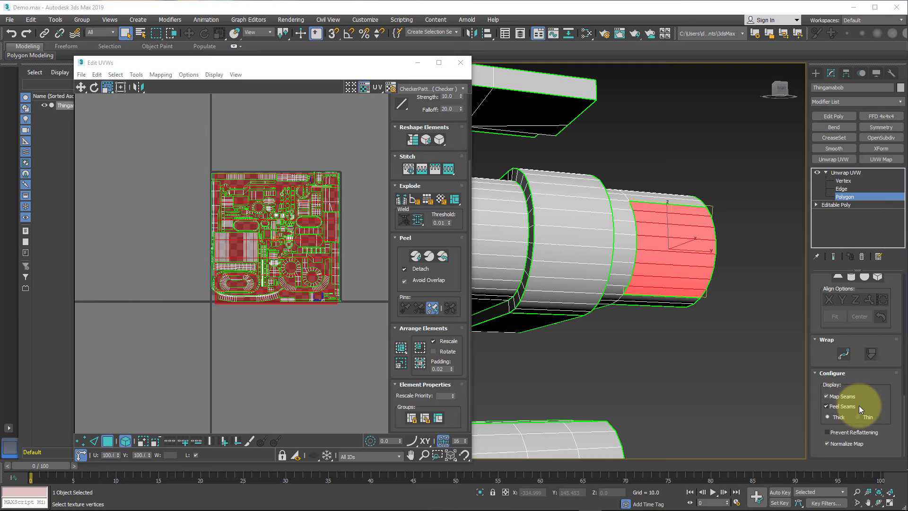
{"action": "left_click", "coordinate": [826, 397]}
{"action": "left_click", "coordinate": [825, 397]}
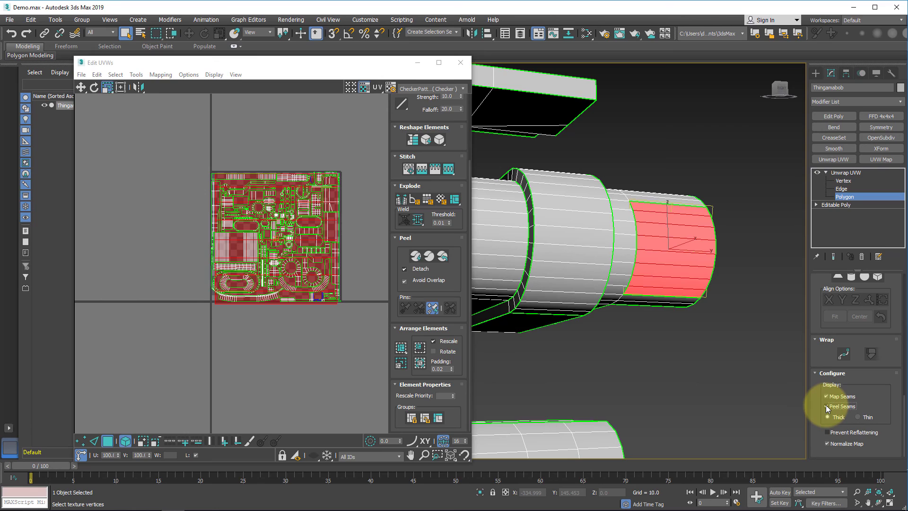
{"action": "left_click", "coordinate": [858, 417]}
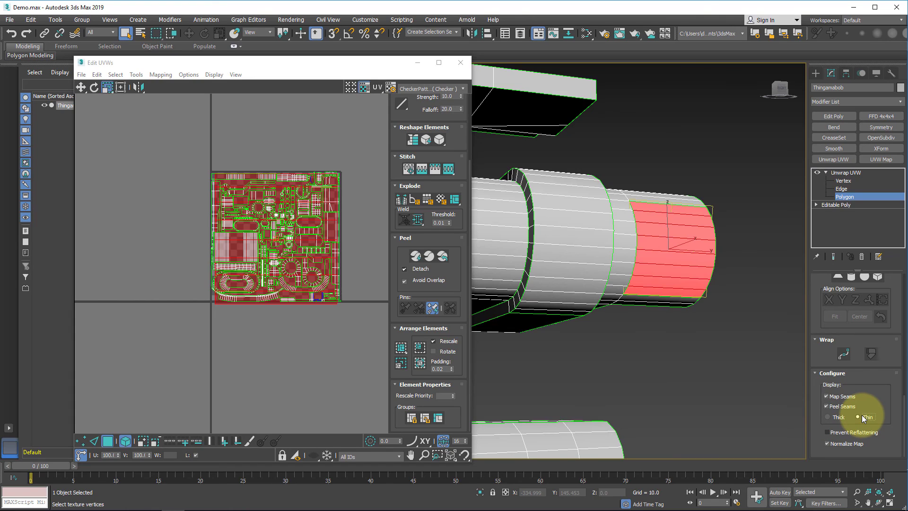